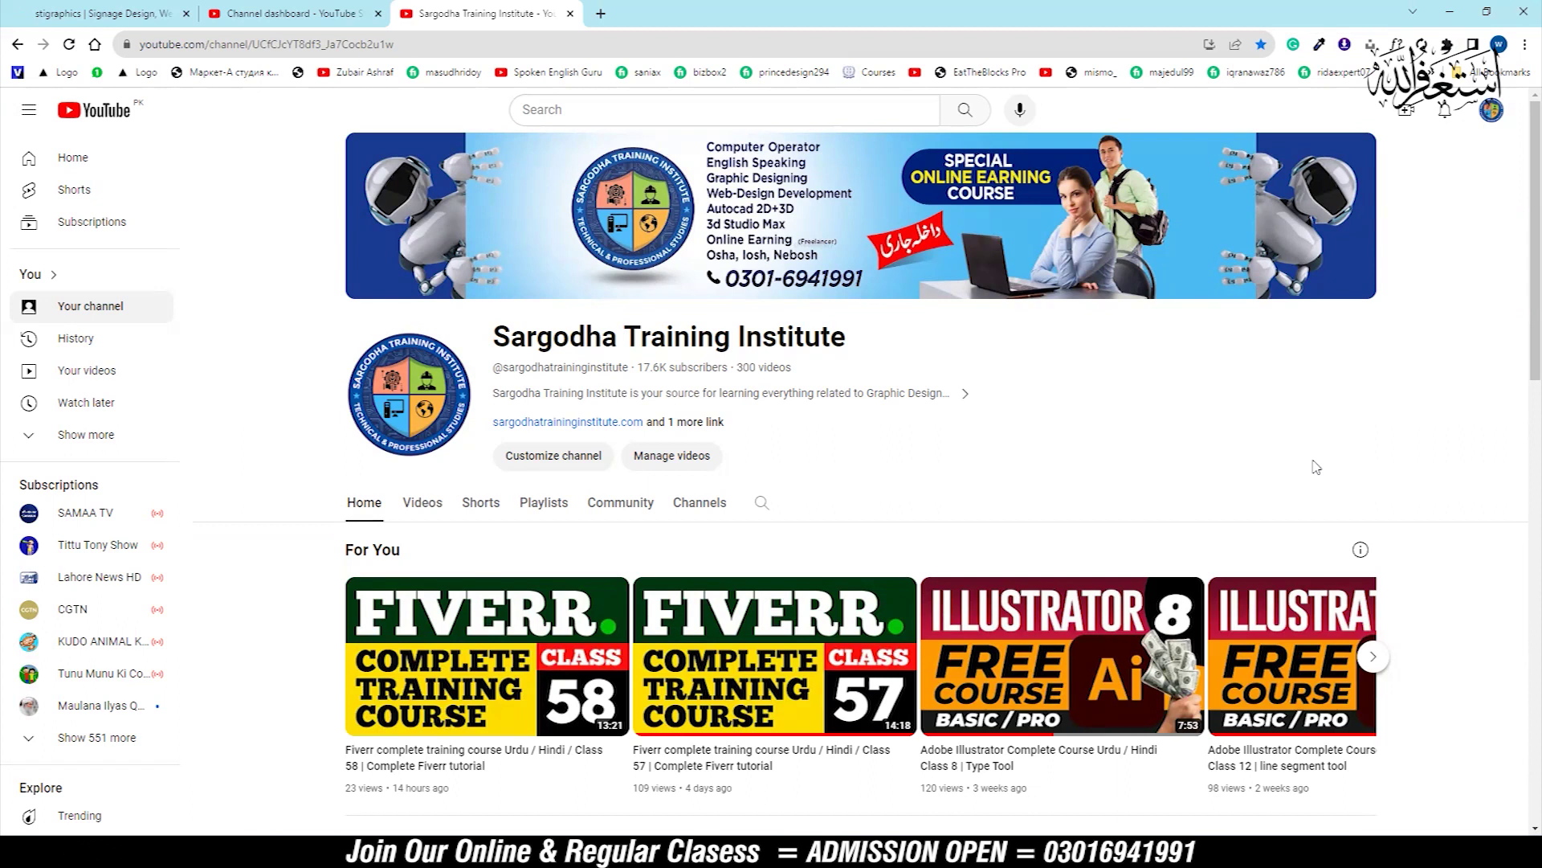
Scroll down the Sargodha Training Institute channel page to its For You and Videos rows
scroll(996, 618, down, 2)
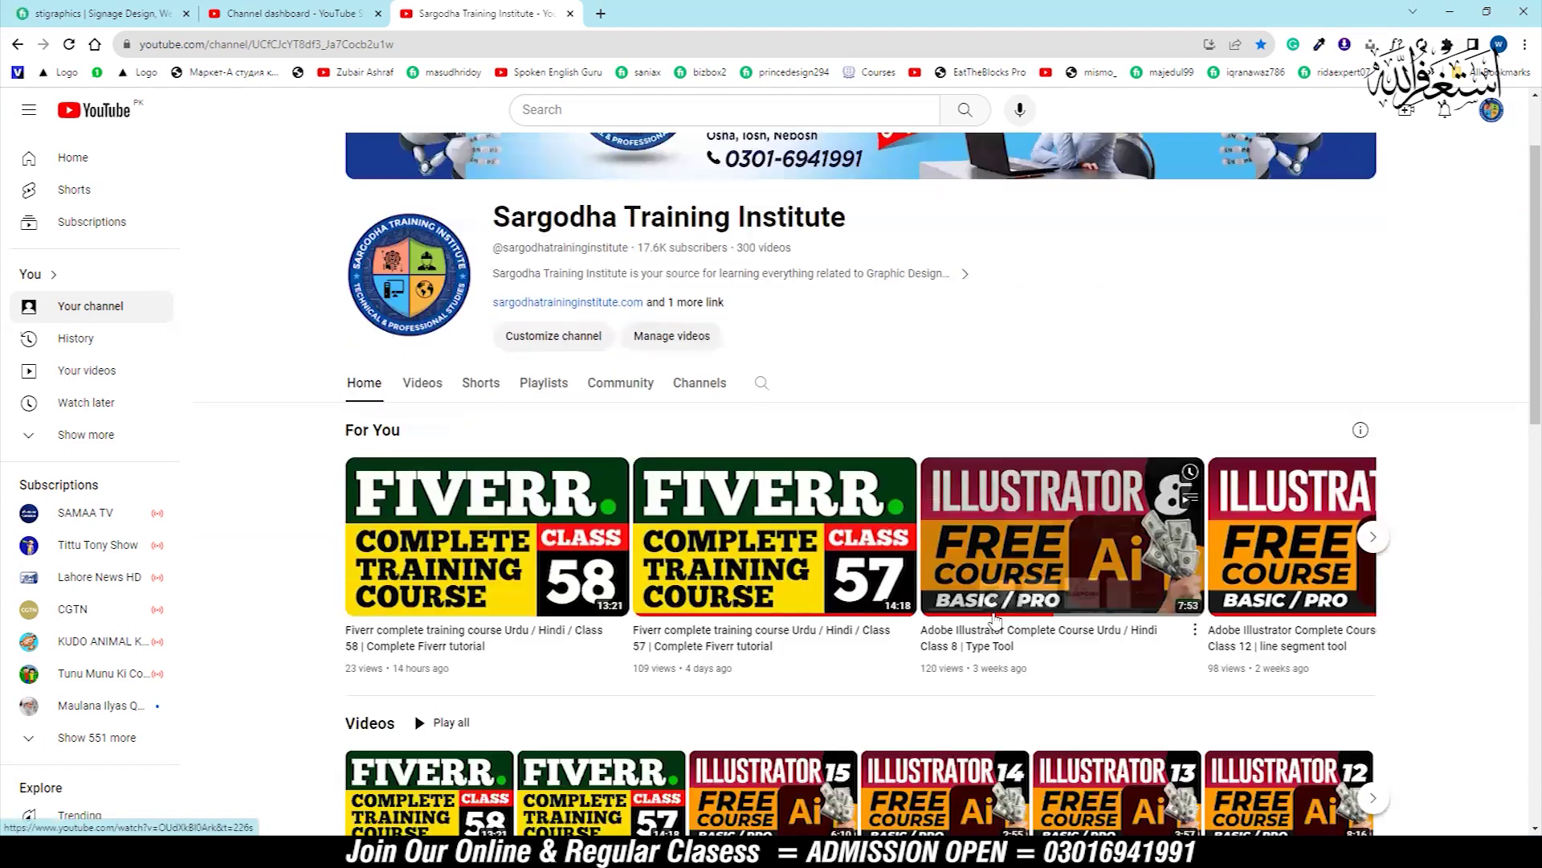
scroll(996, 619, down, 2)
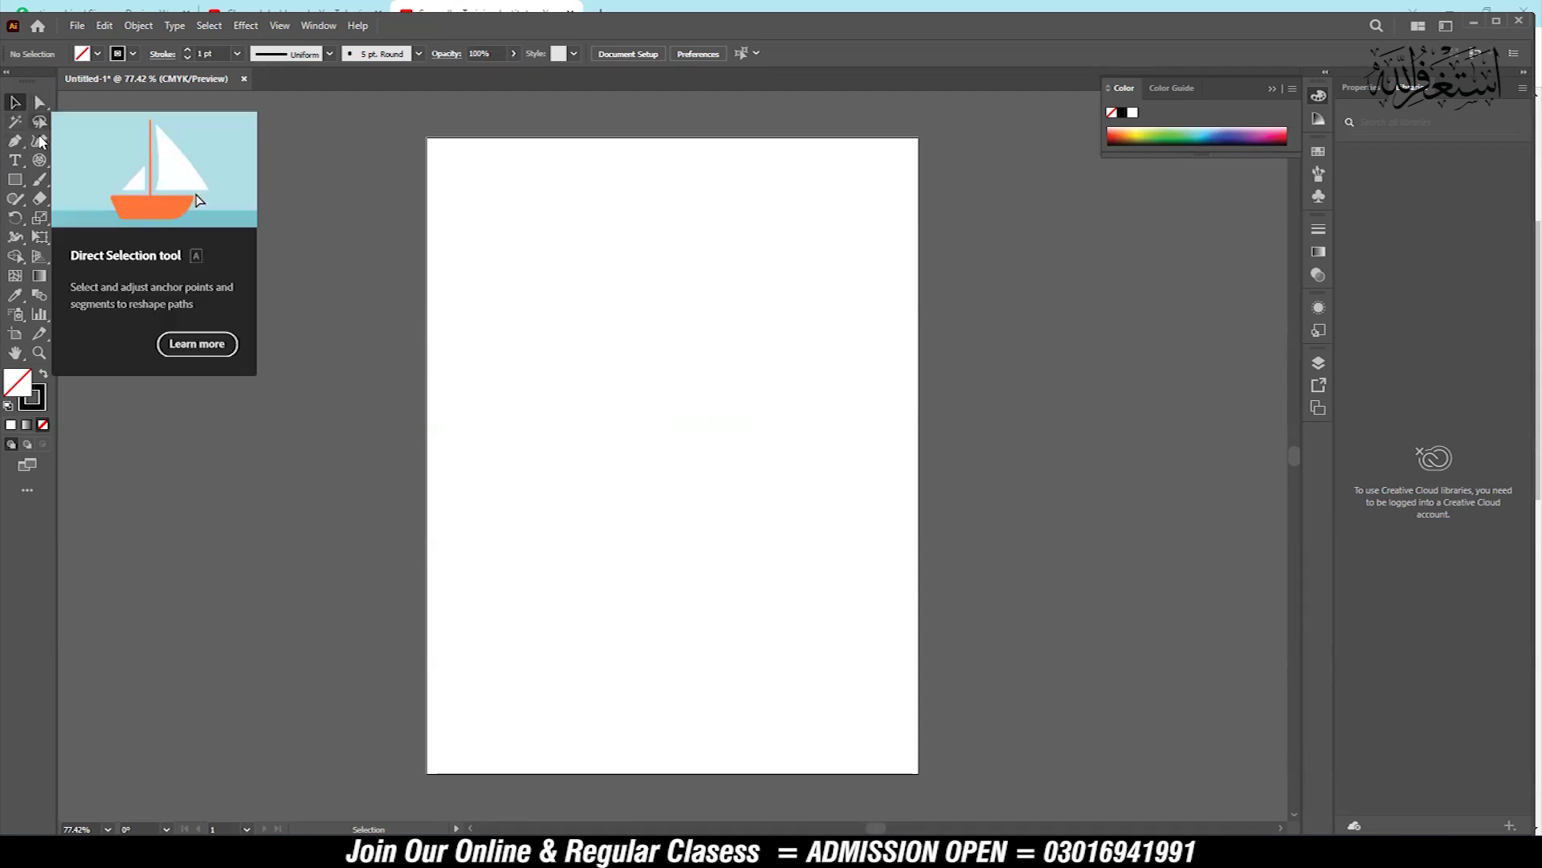
Shift-drag a circular polar grid with about ten concentric rings near the page centre, then zoom in
click(45, 167)
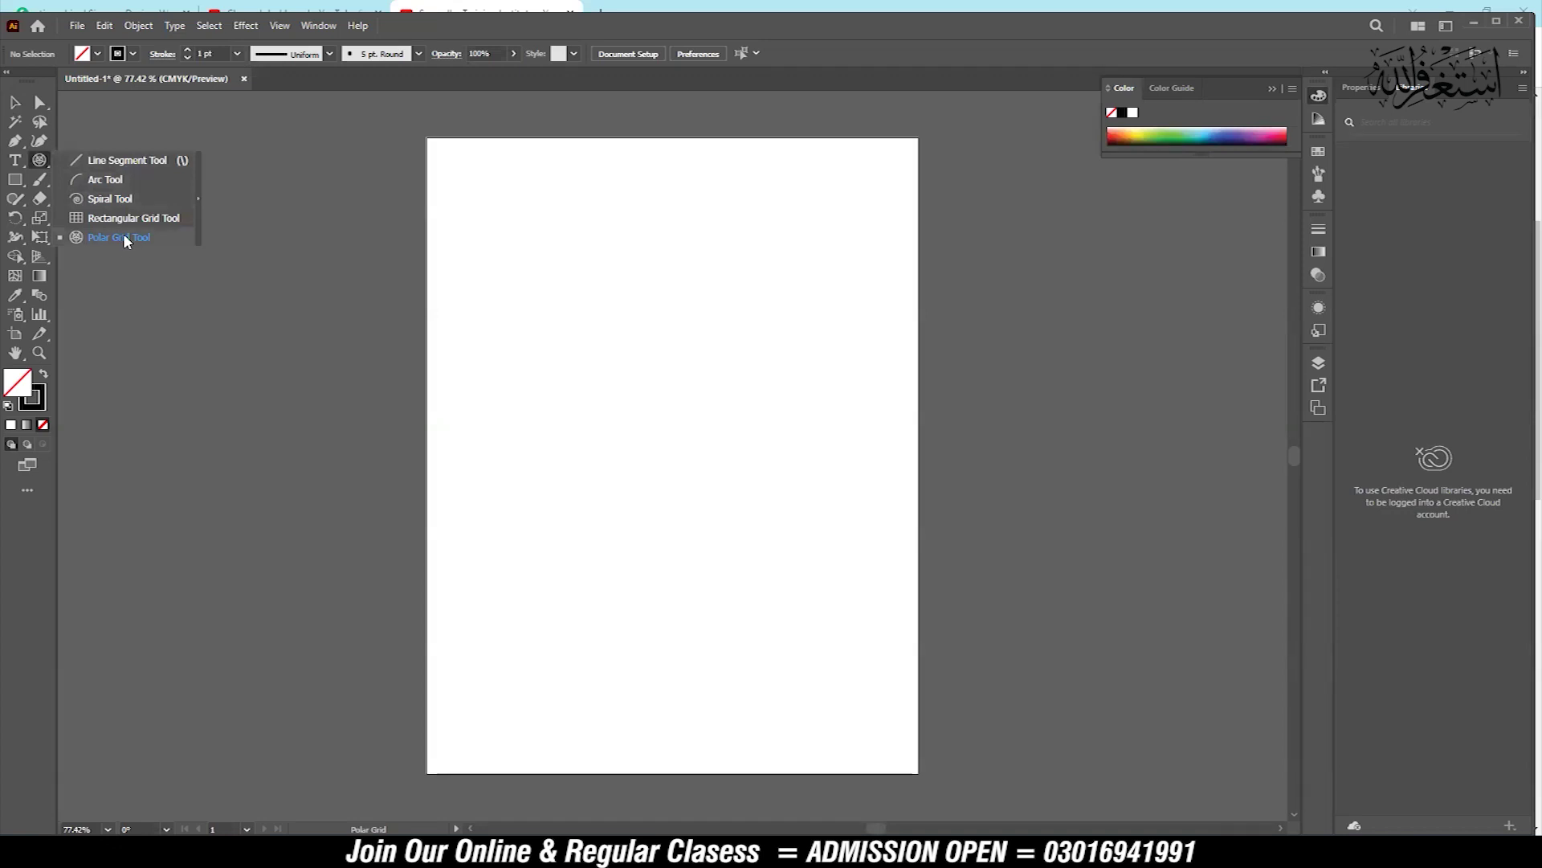
click(120, 237)
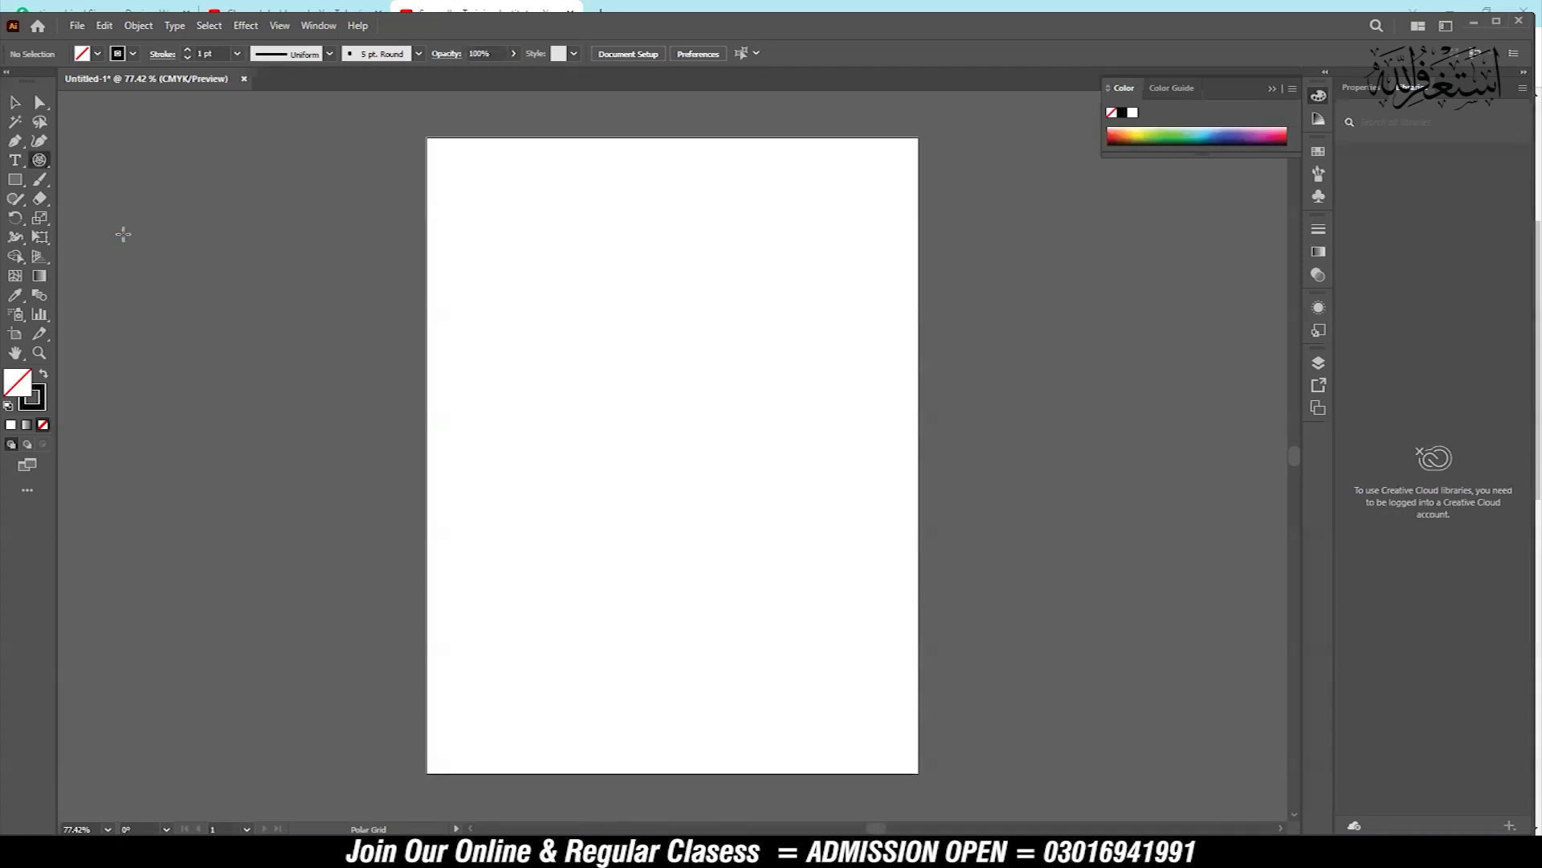
mouse_move(509, 225)
mouse_down()
mouse_move(885, 566)
mouse_move(876, 579)
mouse_up()
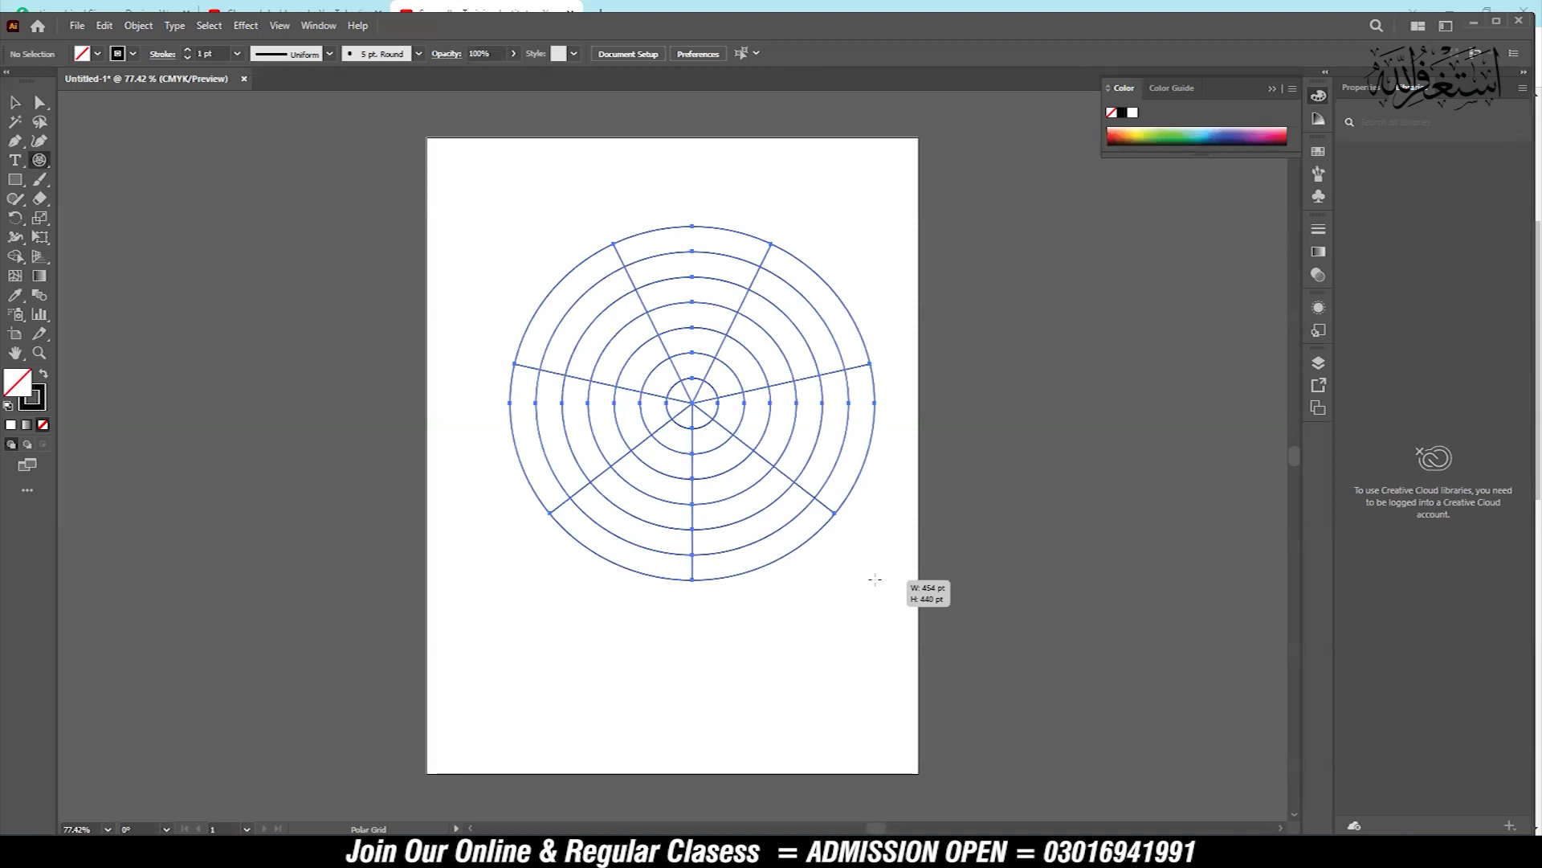
drag(876, 580, 862, 575)
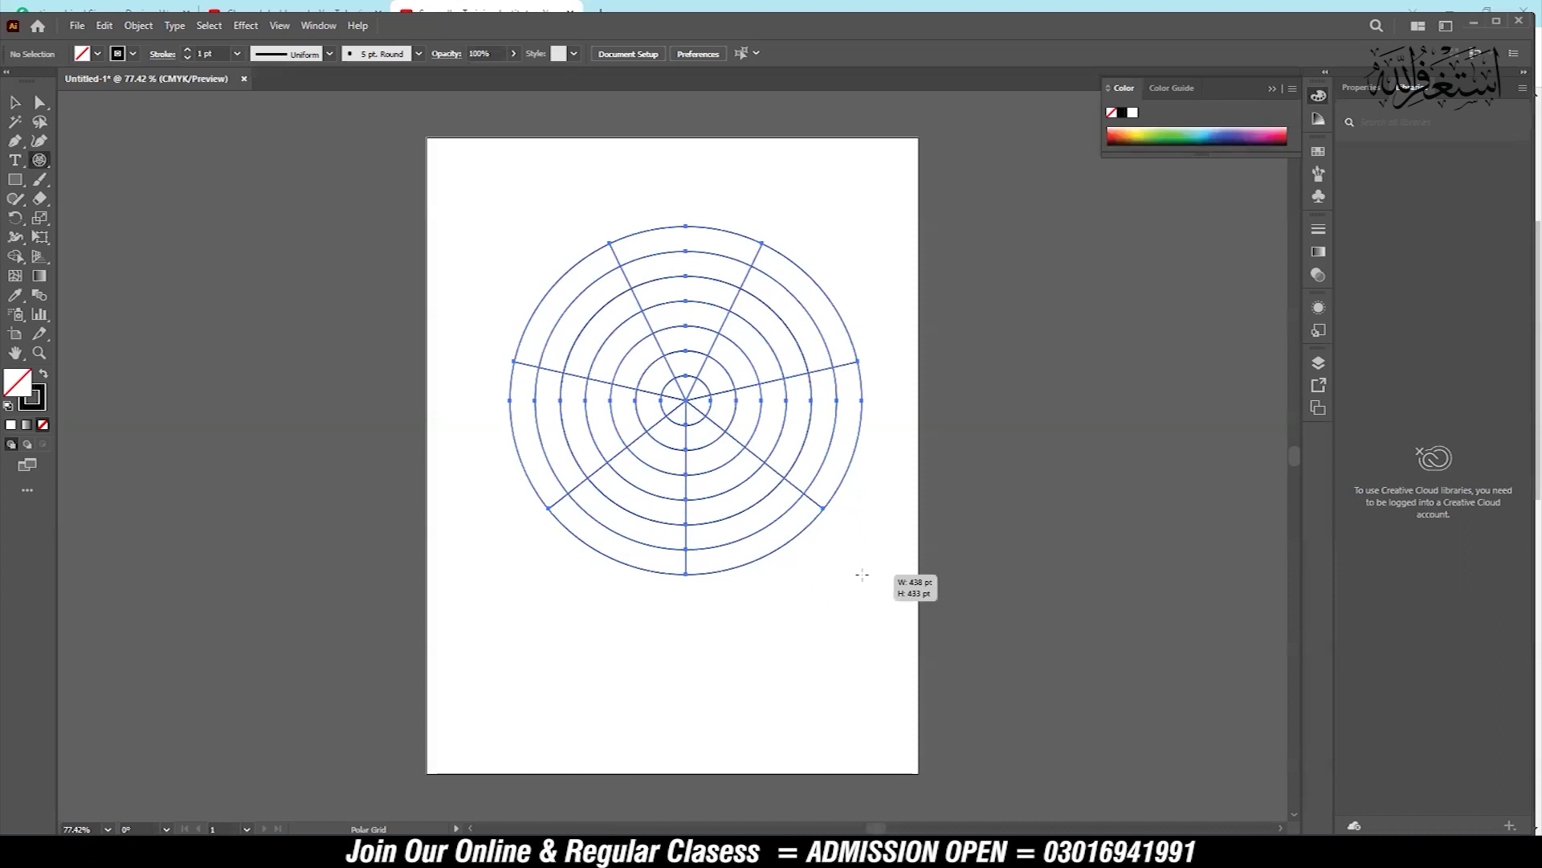
mouse_move(862, 575)
mouse_down()
mouse_move(726, 408)
mouse_move(942, 718)
mouse_move(868, 640)
mouse_move(988, 706)
mouse_move(840, 531)
mouse_move(707, 434)
mouse_move(966, 695)
mouse_move(803, 514)
mouse_move(837, 548)
mouse_up()
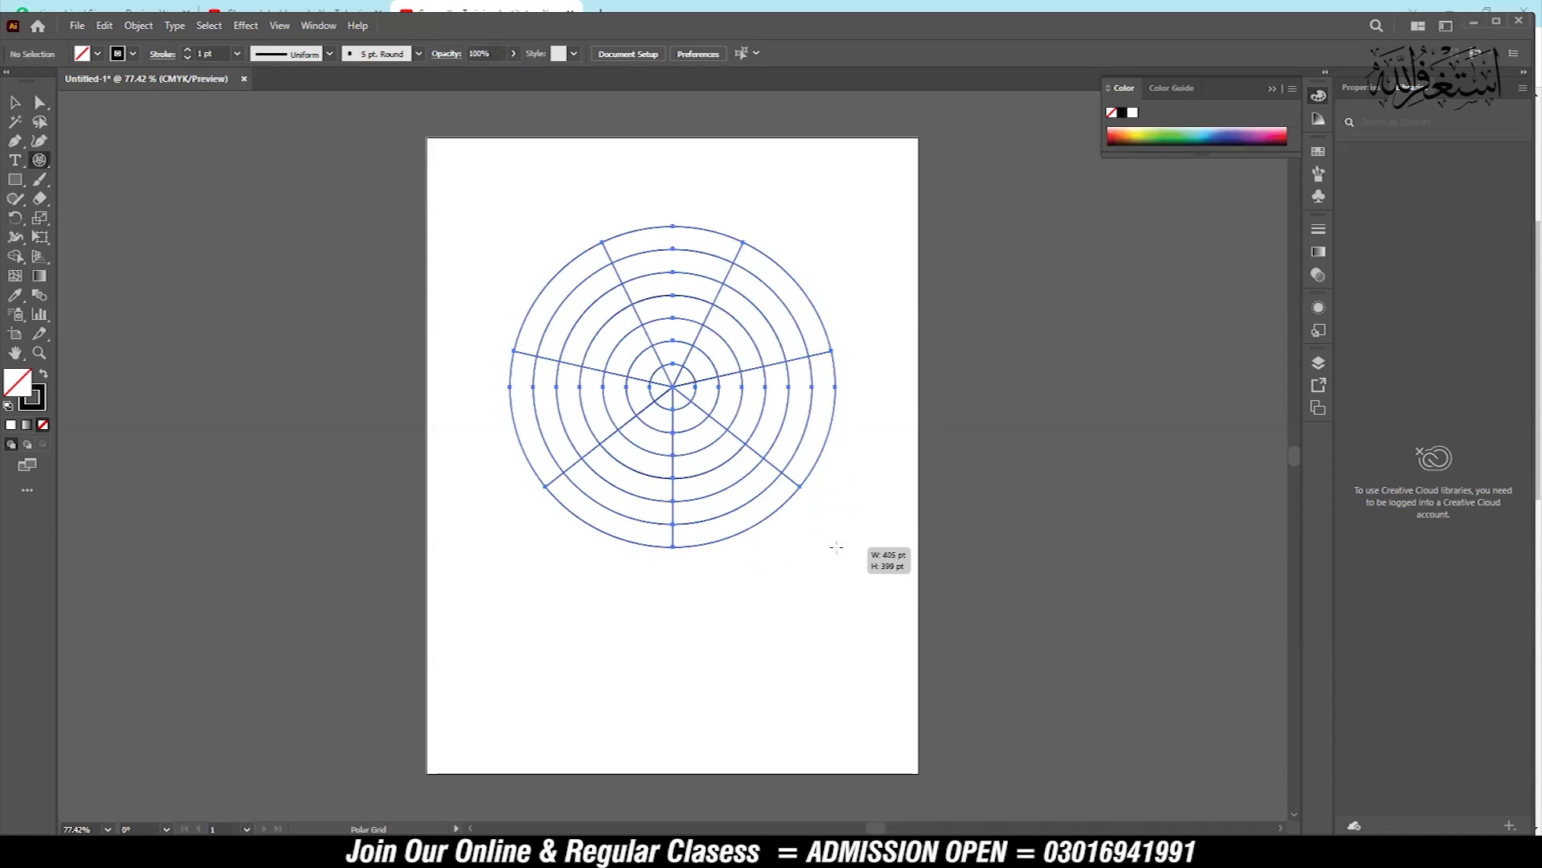
drag(837, 547, 838, 547)
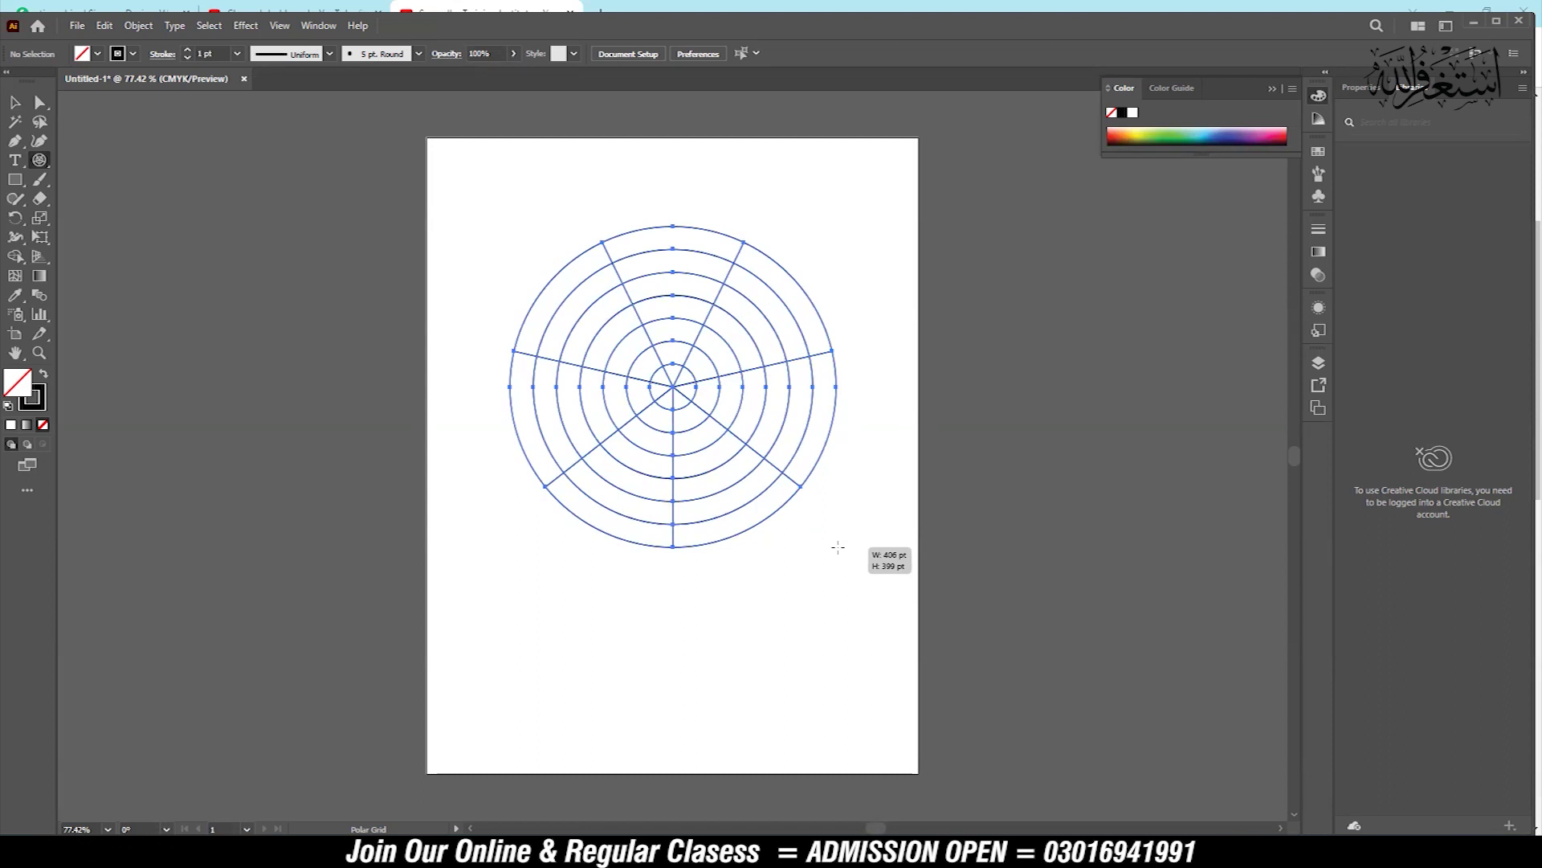
key(Up)
key(Up)
key(Up)
key(Up)
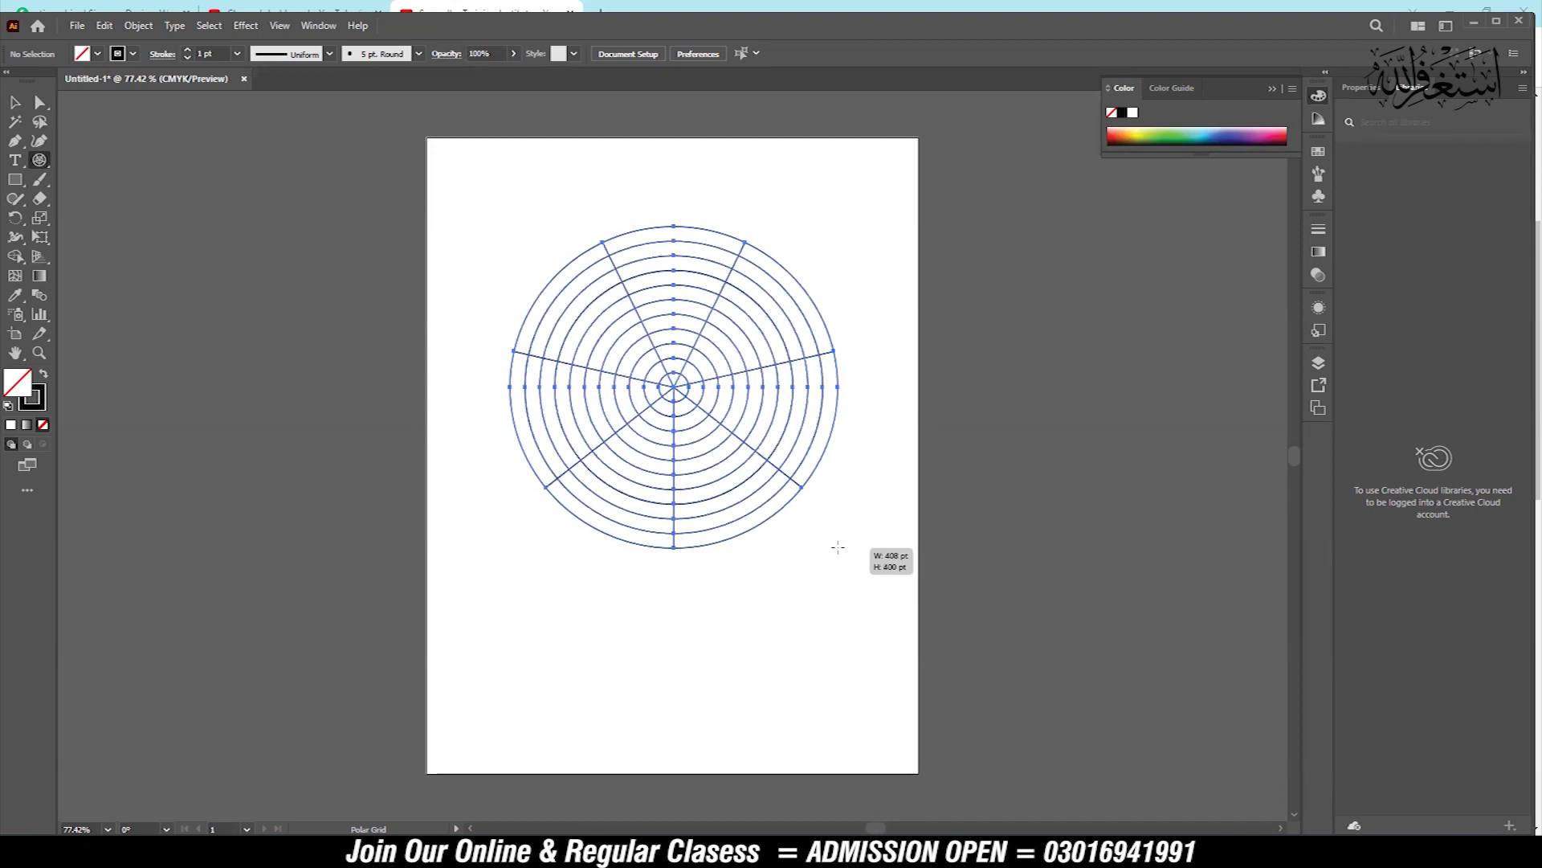
drag(838, 547, 838, 547)
click(16, 102)
click(39, 353)
drag(654, 336, 816, 438)
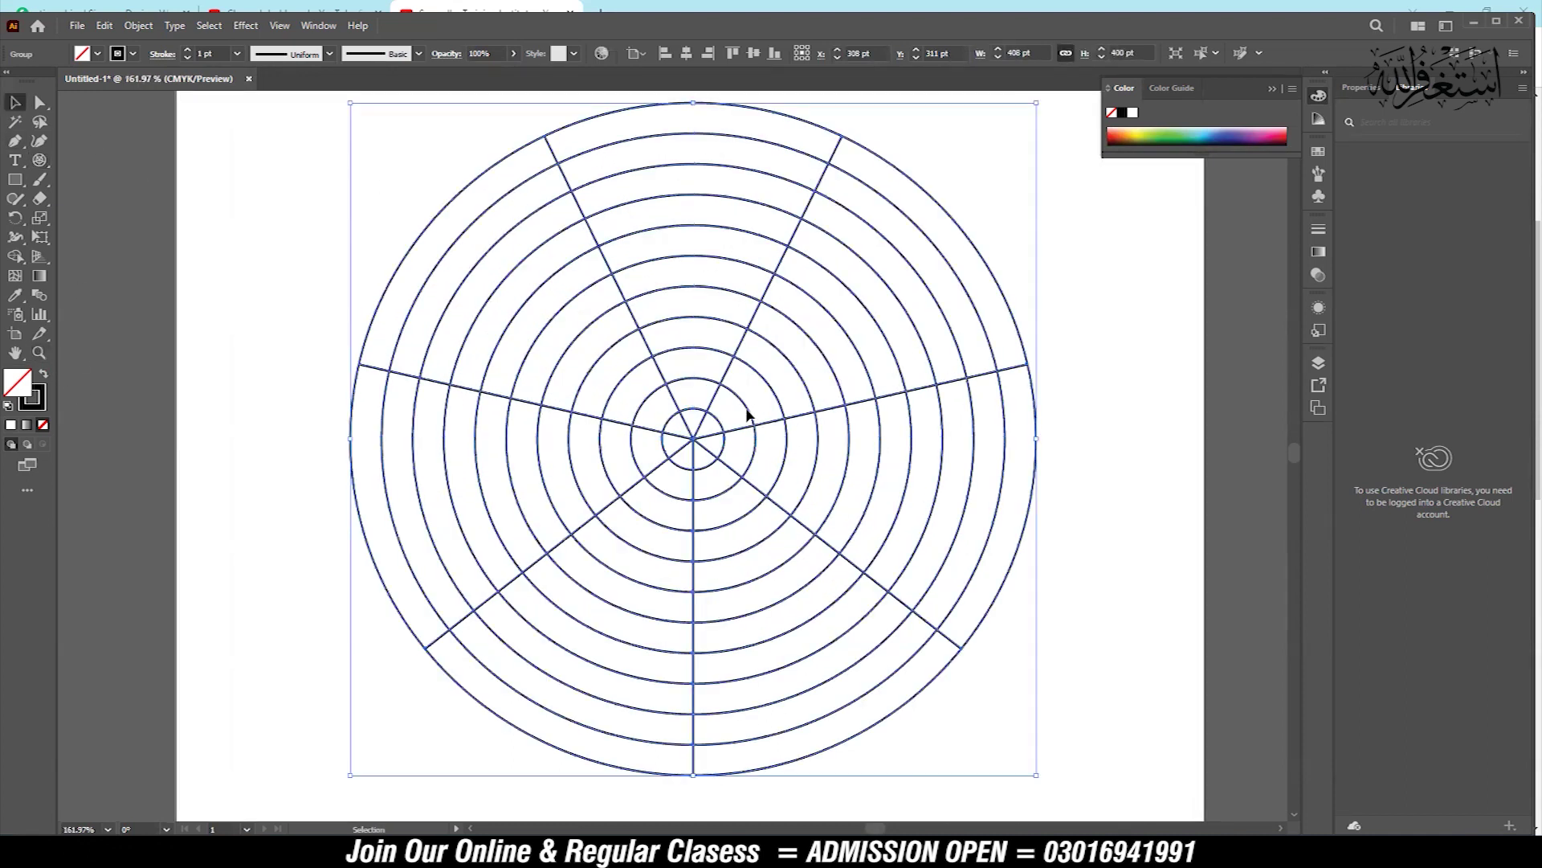
Delete the grid and draw a larger polar grid with about nine concentric rings
key(Delete)
click(39, 159)
drag(390, 160, 961, 729)
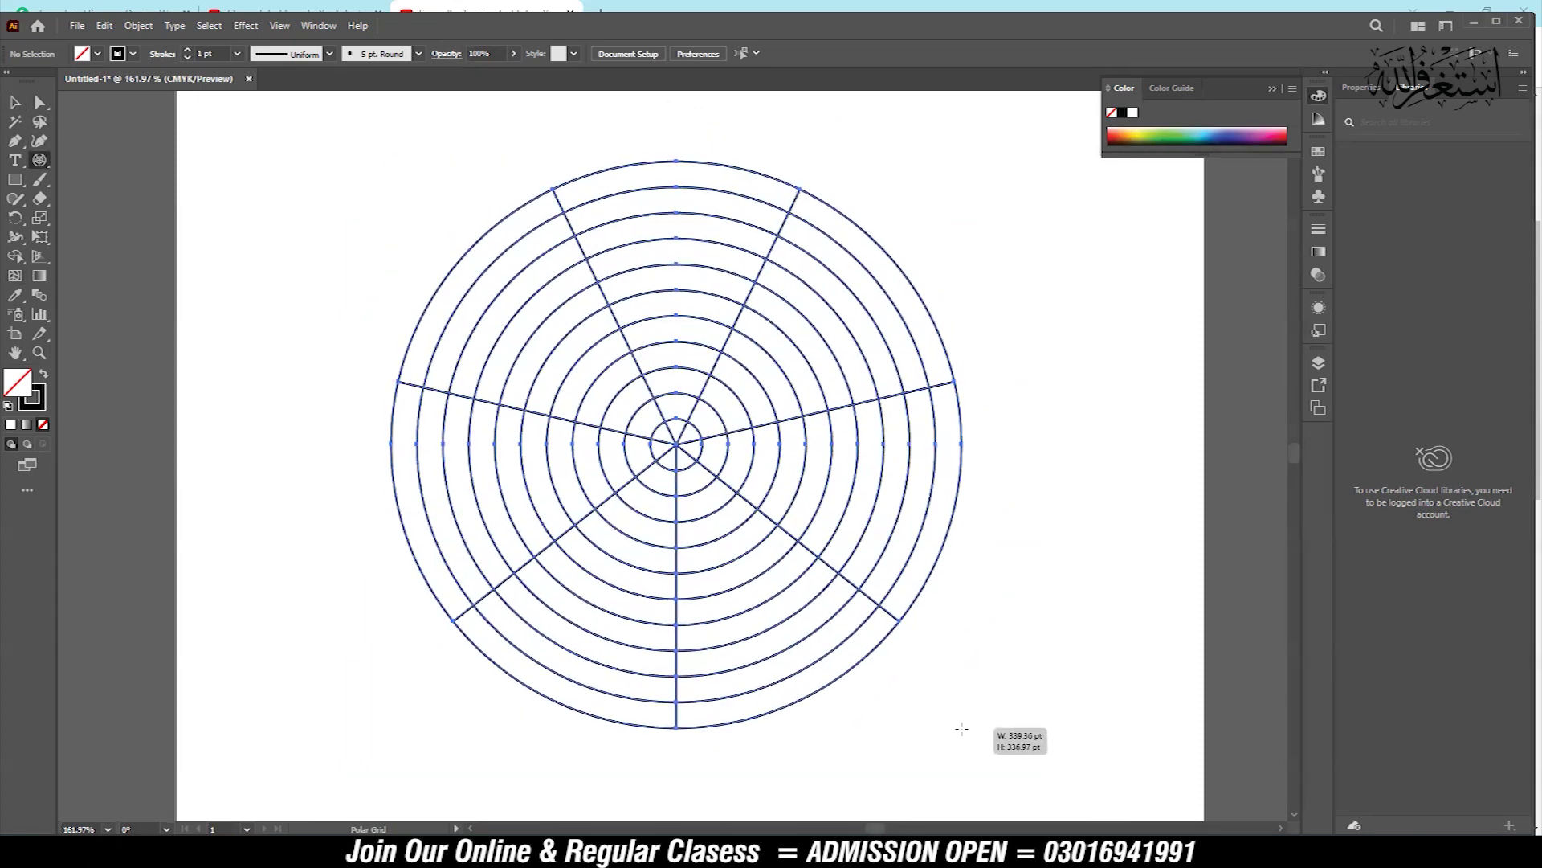
key(Up)
key(Up)
key(Up)
key(Up)
key(Up)
key(Up)
key(Up)
key(Up)
key(Up)
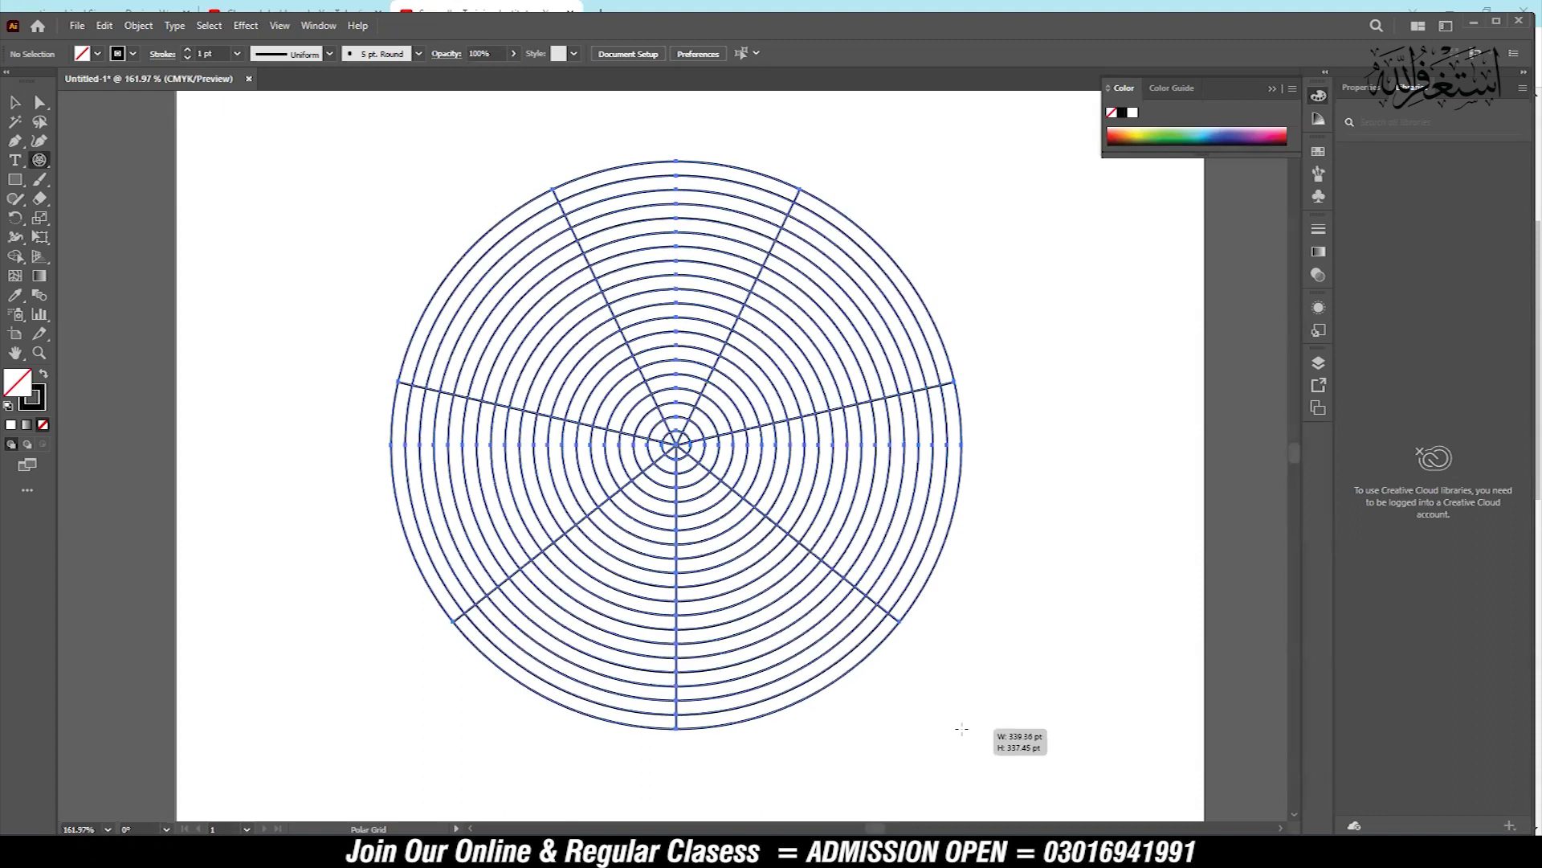
key(Up)
key(Up)
key(Up)
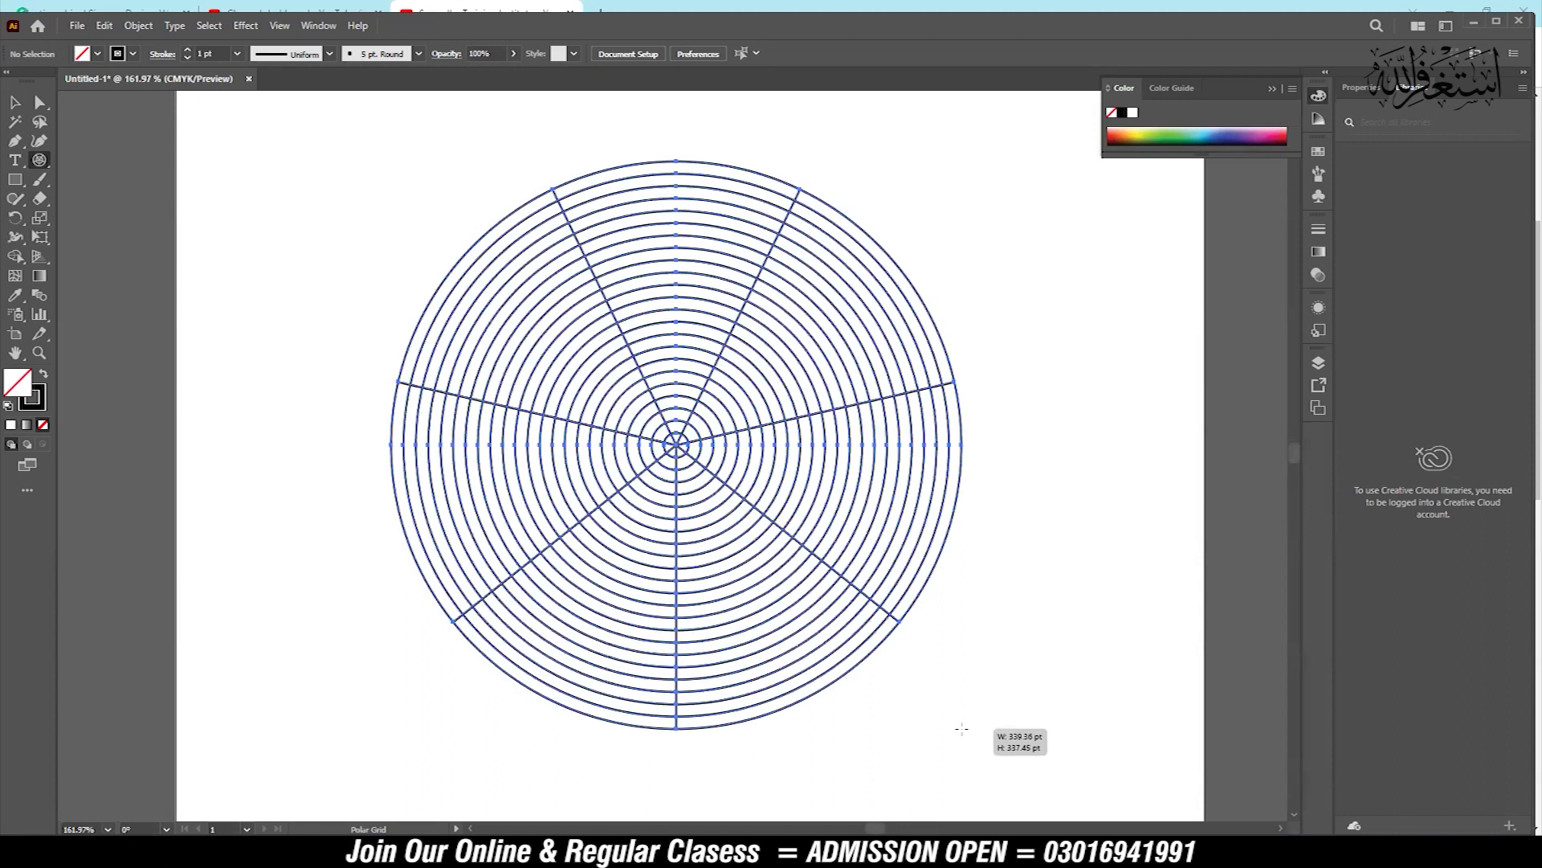
key(Down)
key(Down)
key(Down)
key(Down)
key(Down)
key(Down)
key(Down)
key(Down)
key(Down)
key(Up)
key(Down)
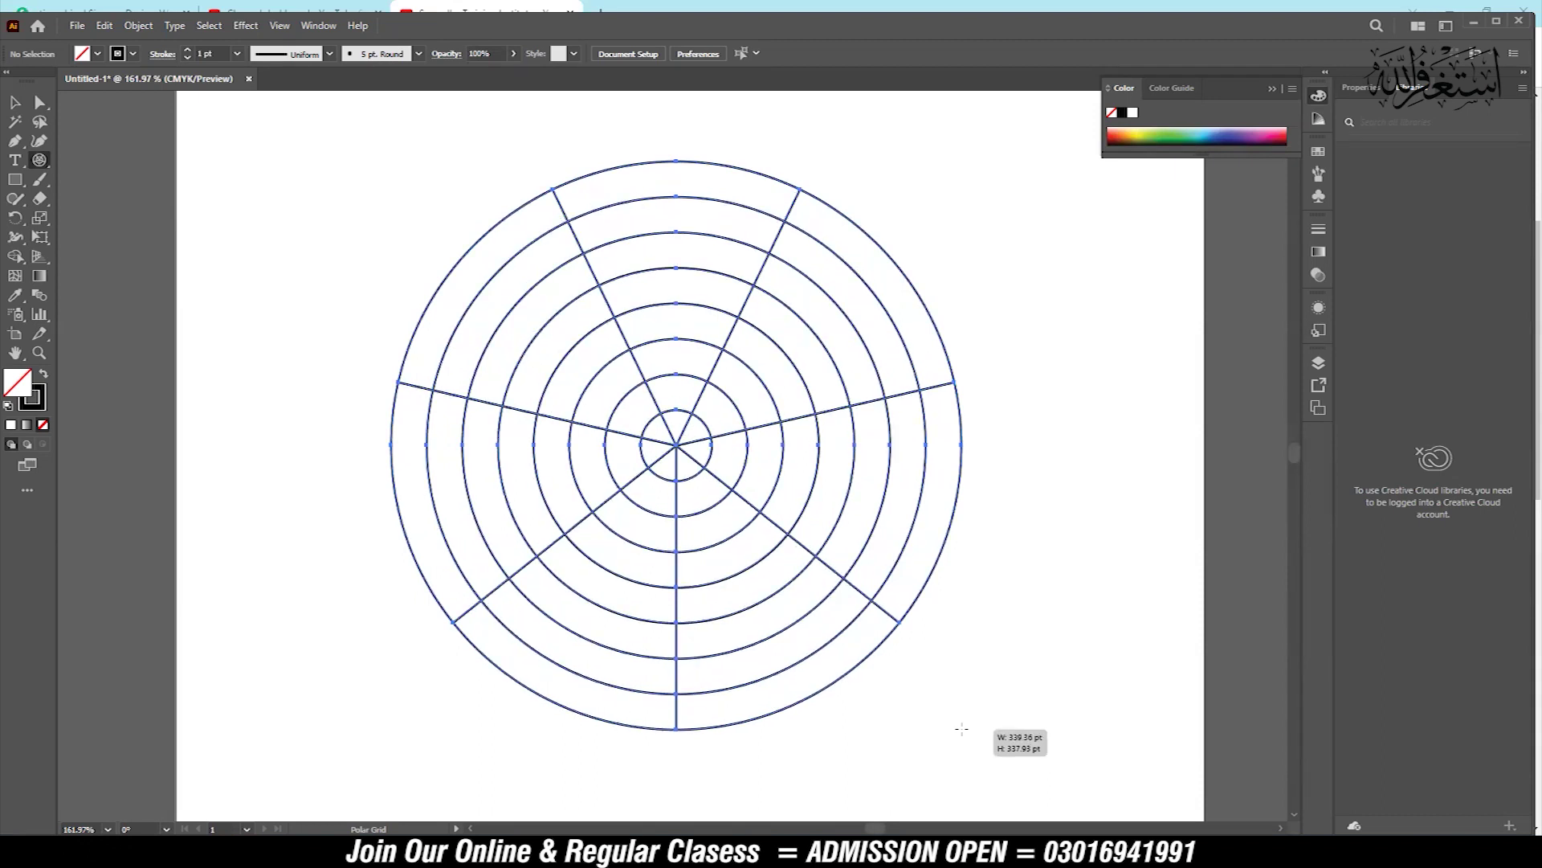
Increase the grid's radial dividers to about sixteen spokes
key(Right)
key(Right)
key(Right)
key(Right)
key(Right)
key(Left)
key(Left)
key(Left)
key(Left)
key(Left)
key(Left)
key(Left)
key(Left)
key(Left)
key(Left)
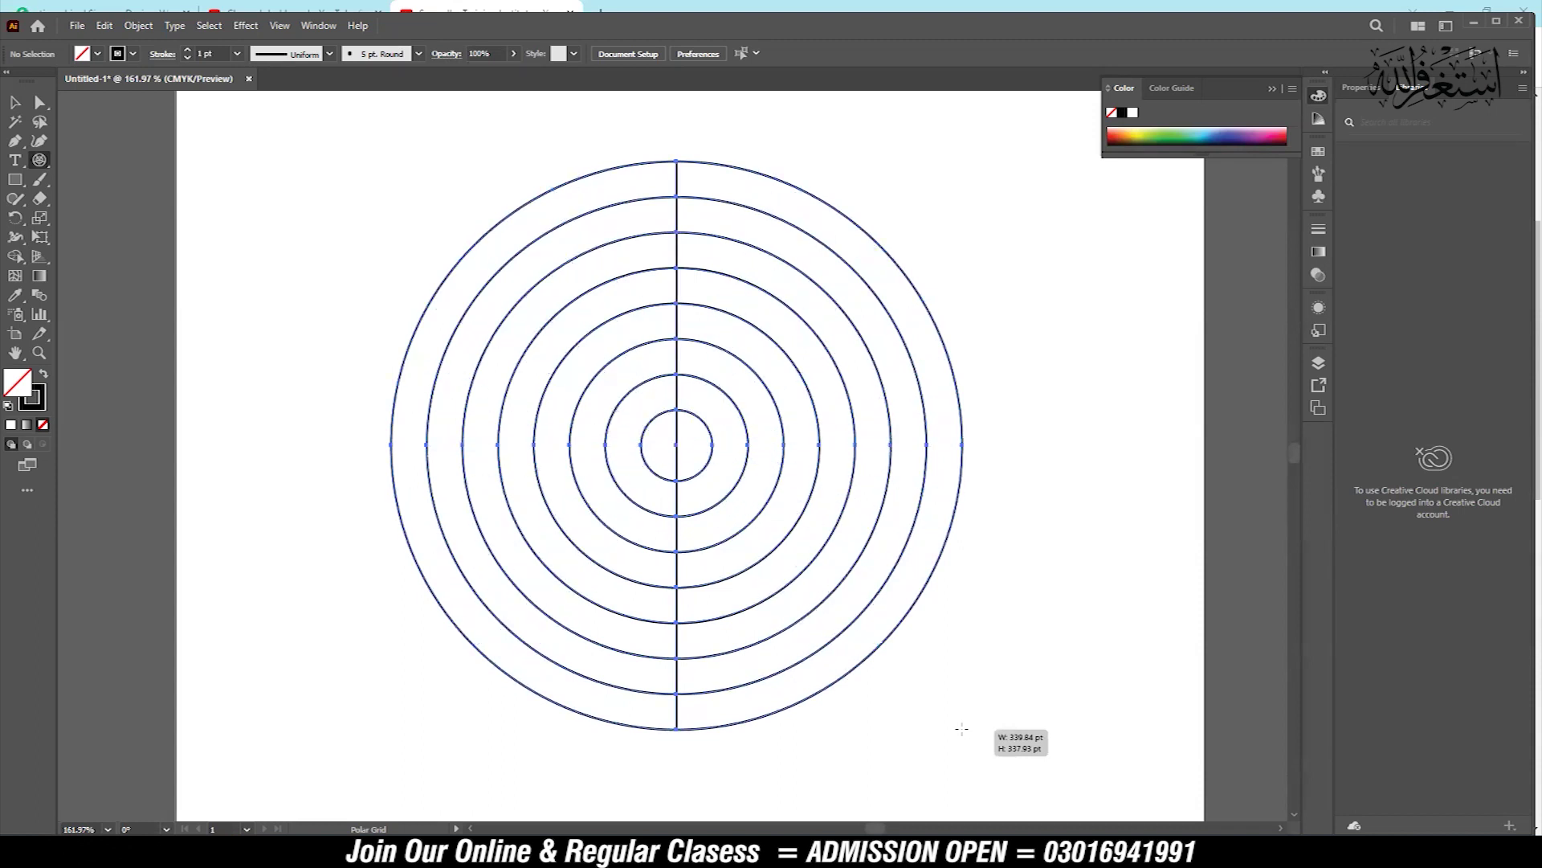
key(Right)
key(Right)
key(Right)
key(Right)
key(Right)
key(Right)
key(Right)
key(Right)
key(Right)
key(Right)
key(Right)
key(Right)
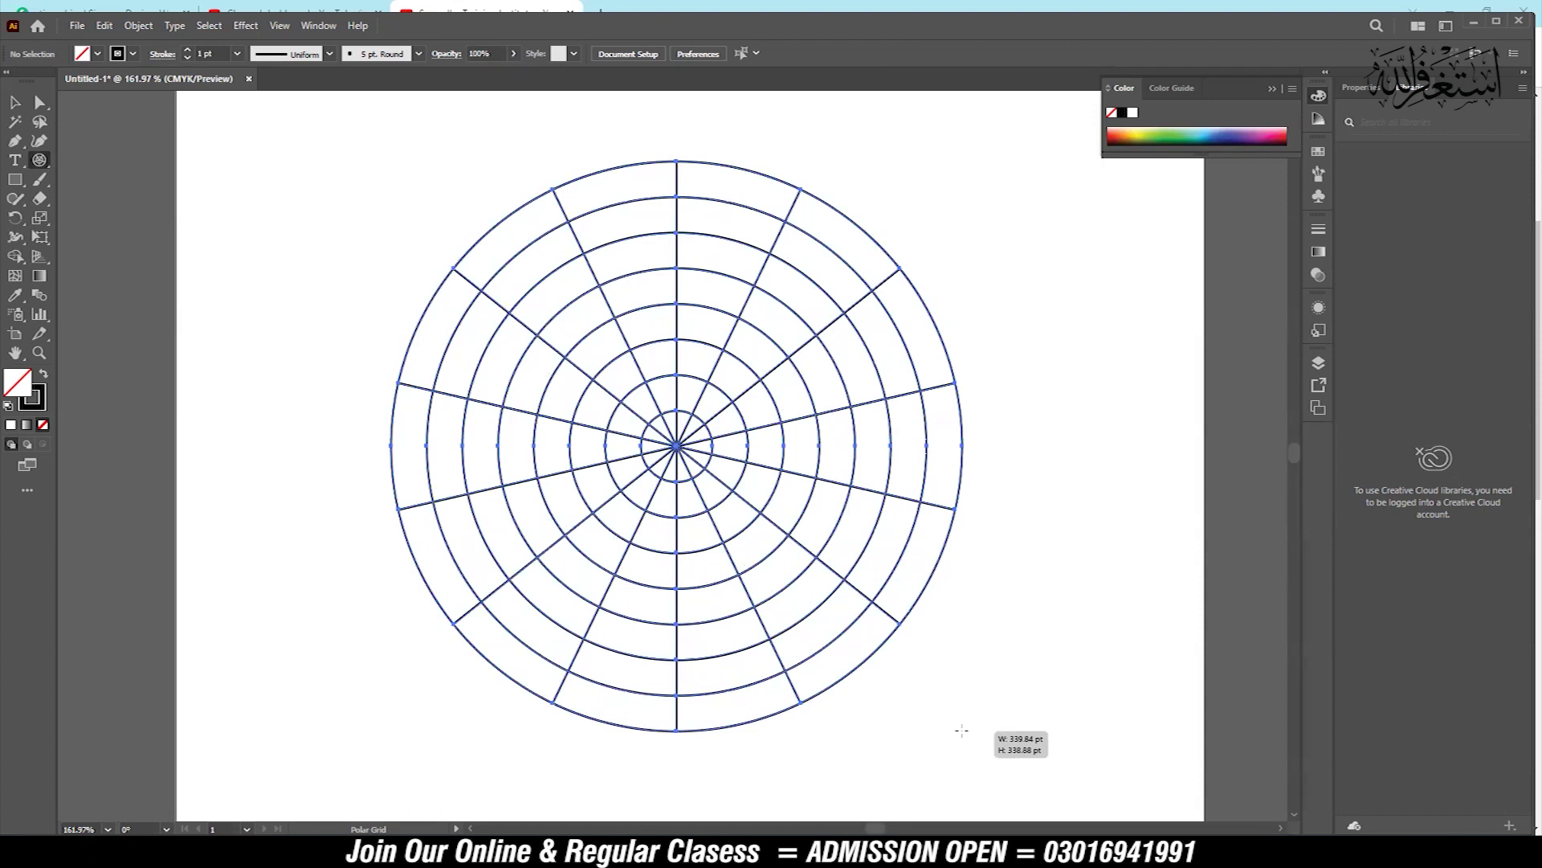
key(Left)
key(Left)
key(Left)
key(Left)
key(Left)
key(Left)
key(Right)
key(Right)
key(Right)
key(Right)
key(Right)
key(Right)
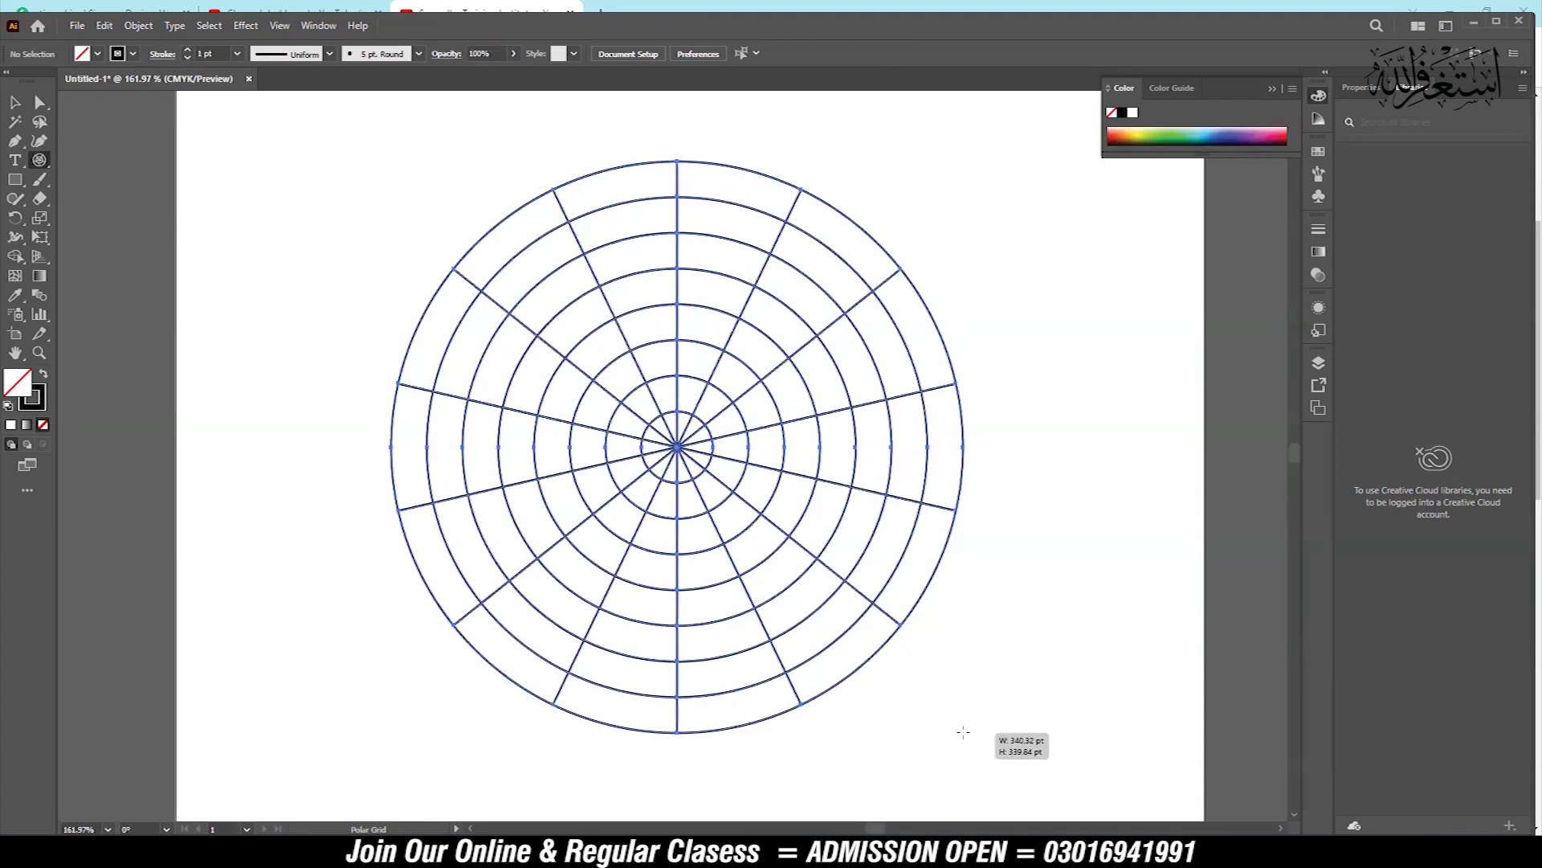
Place the grid, nudge it slightly up-right, and merge the inner ring cells with Shape Builder
drag(964, 732, 963, 732)
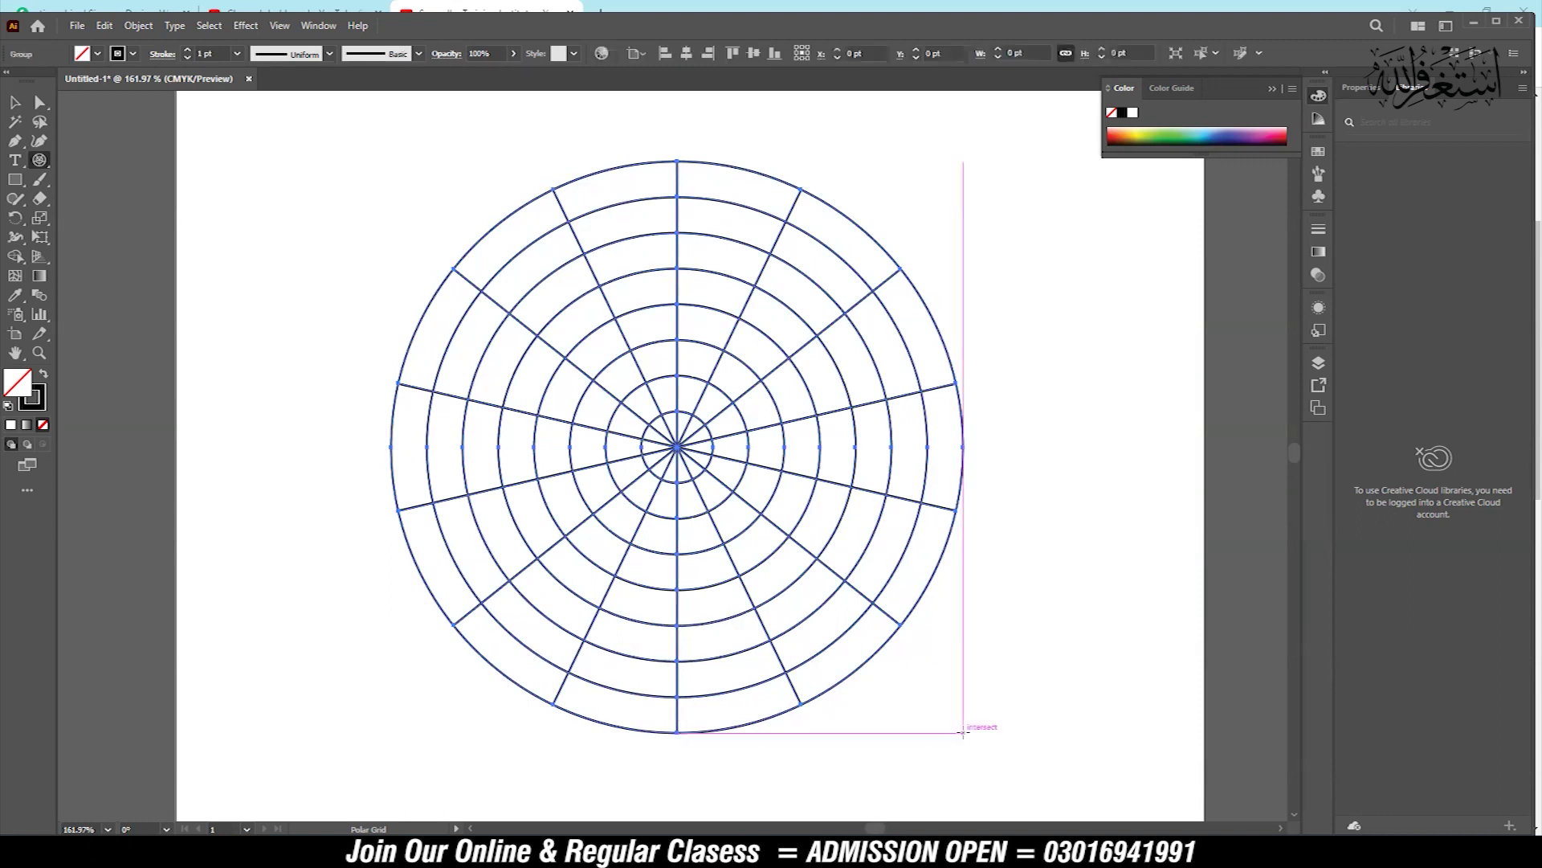
click(16, 101)
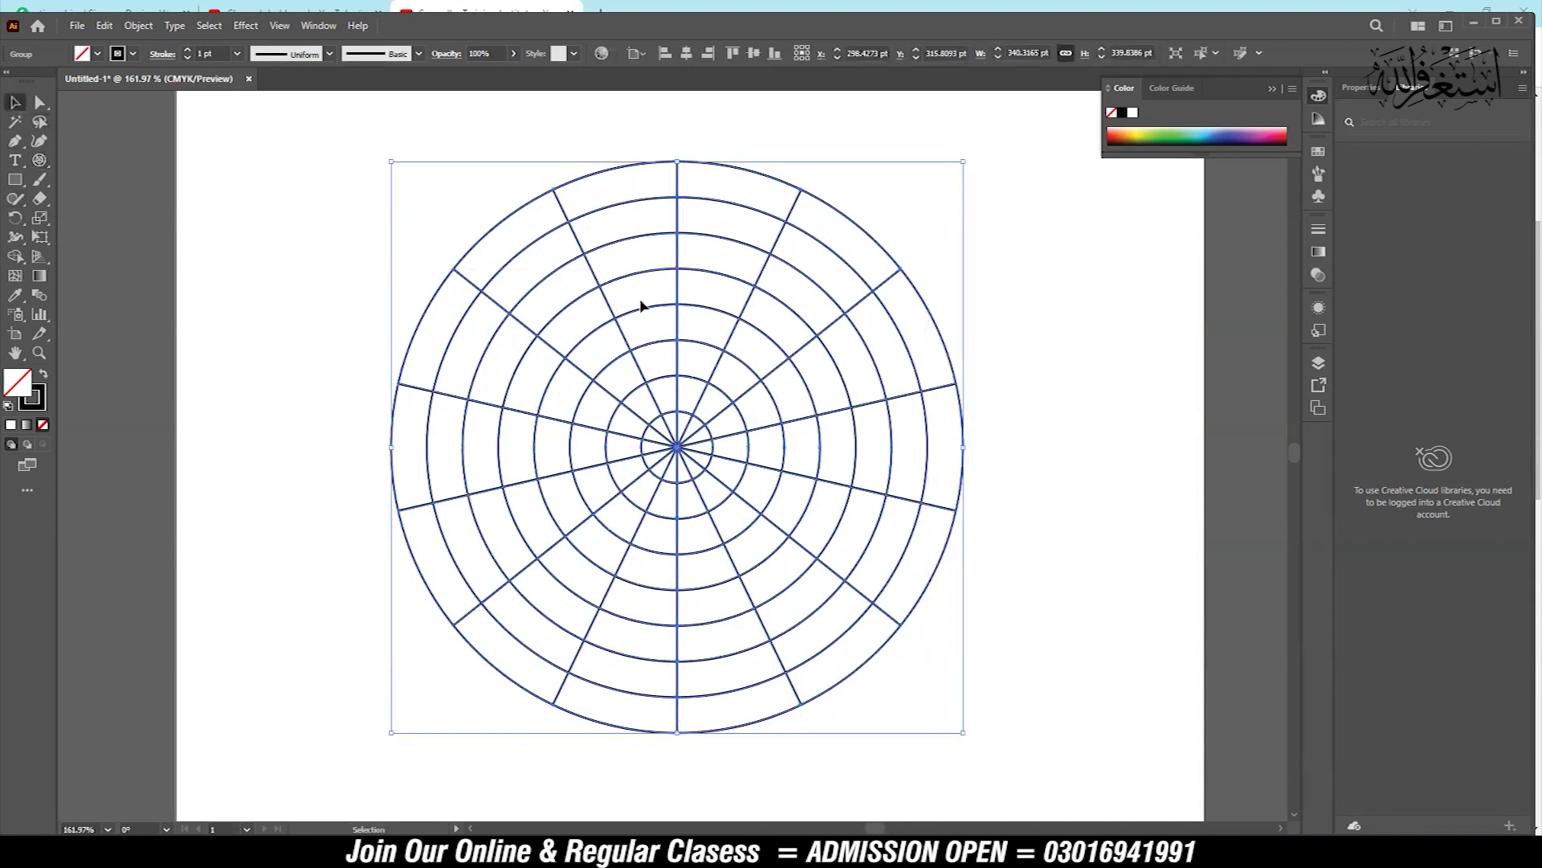
drag(676, 307, 683, 301)
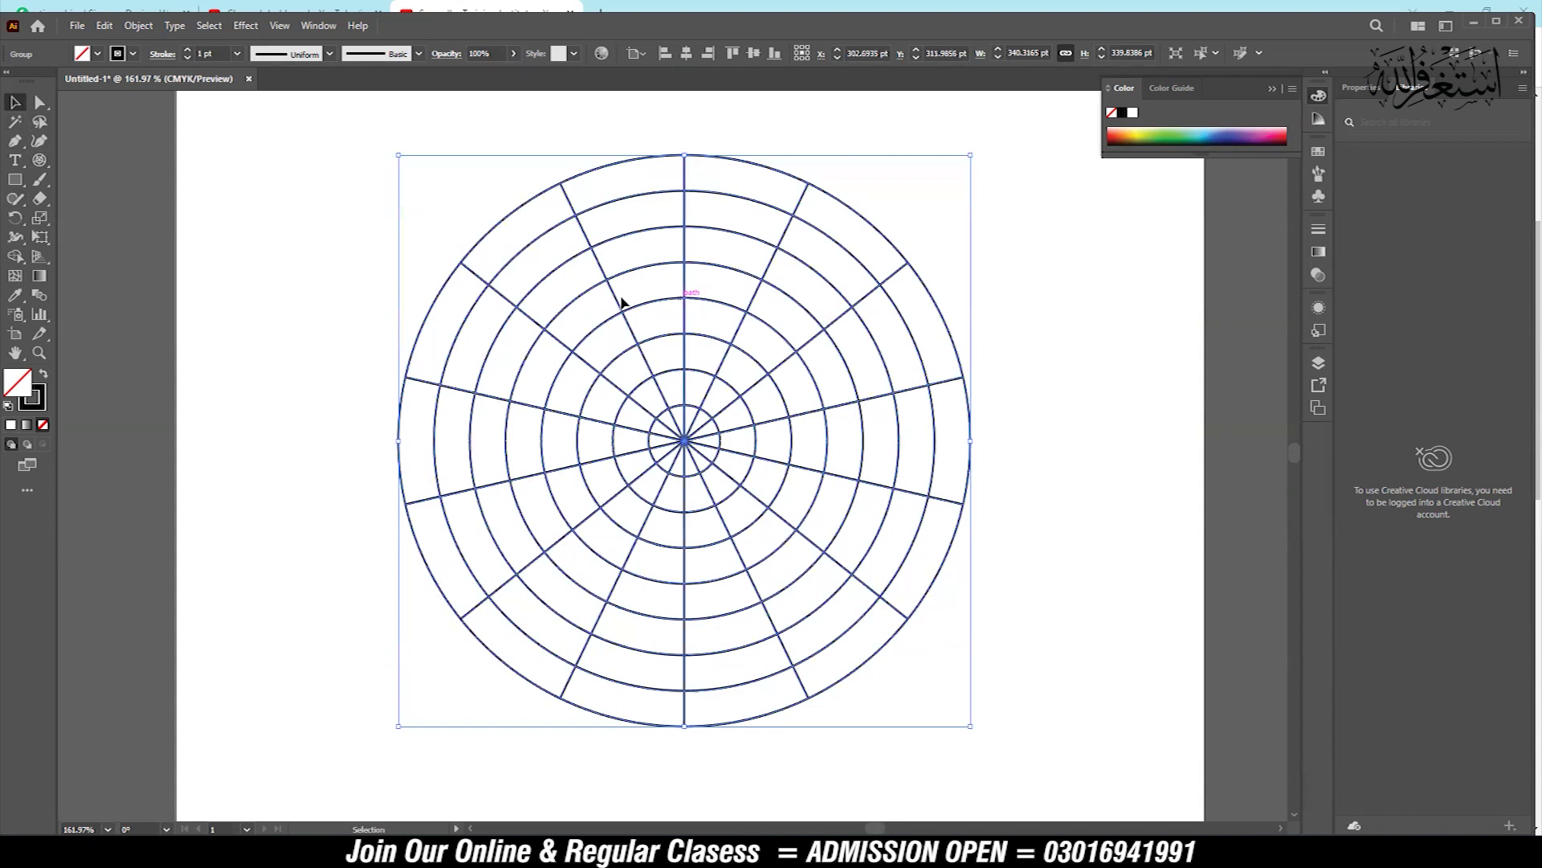
click(15, 256)
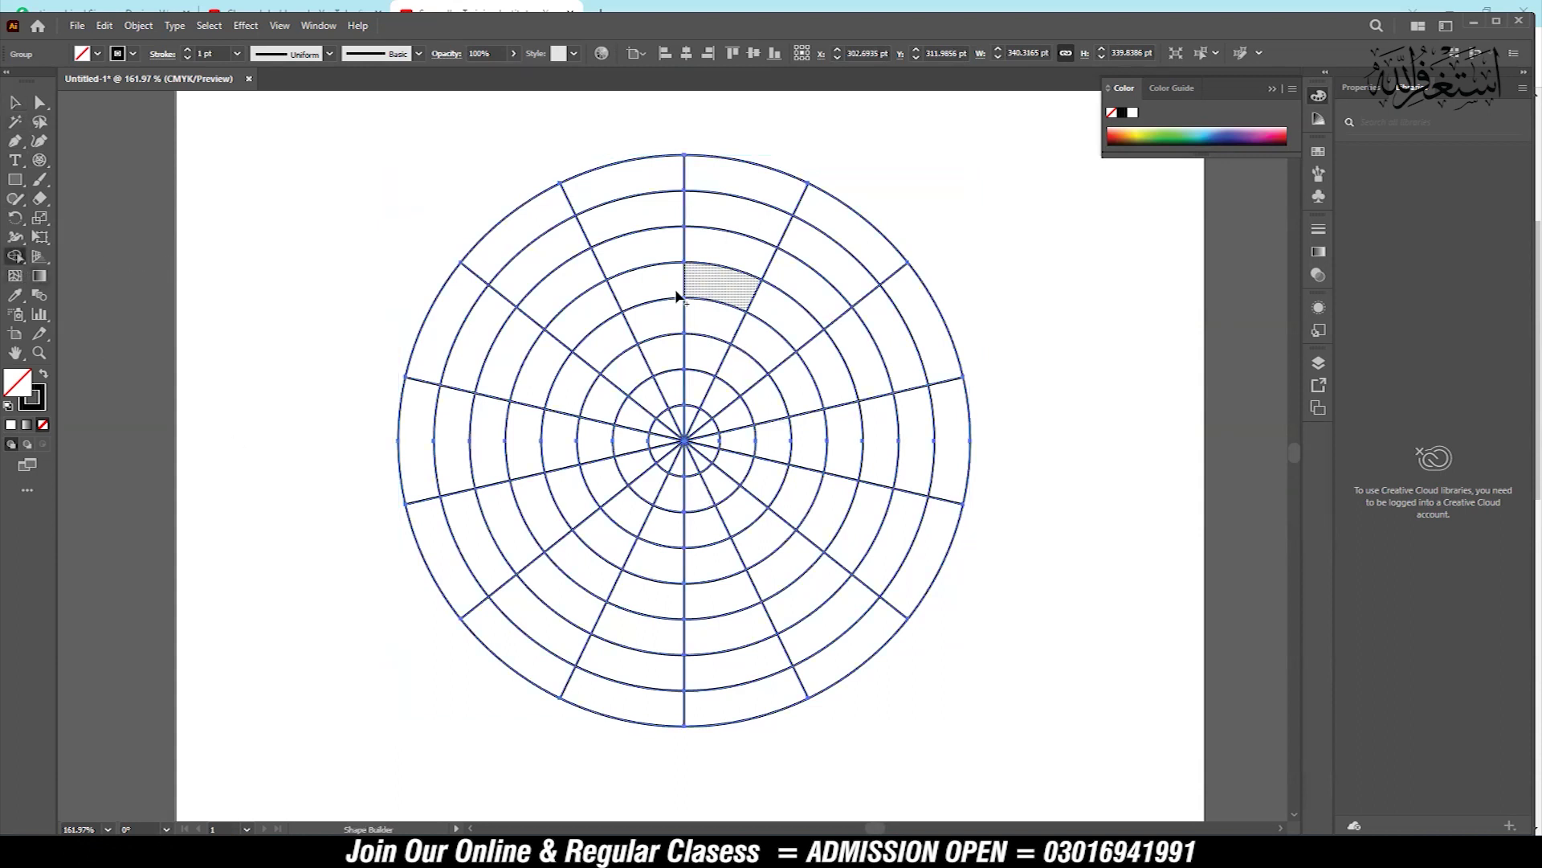
mouse_move(637, 372)
mouse_down()
mouse_move(606, 458)
mouse_move(637, 510)
mouse_move(723, 412)
mouse_move(665, 389)
mouse_move(623, 420)
mouse_move(637, 462)
mouse_up()
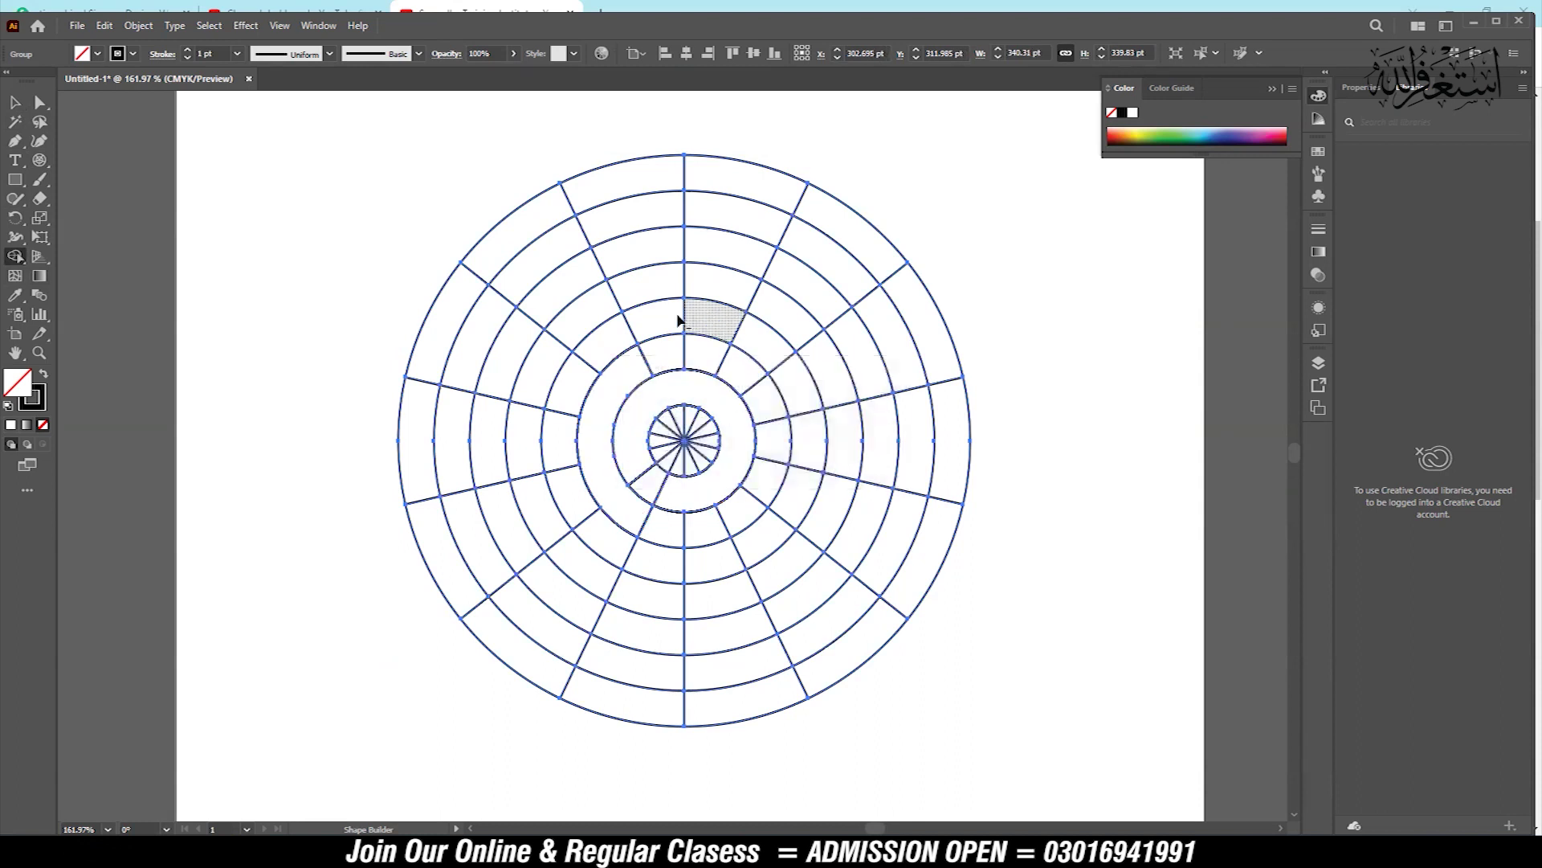
drag(714, 355, 743, 382)
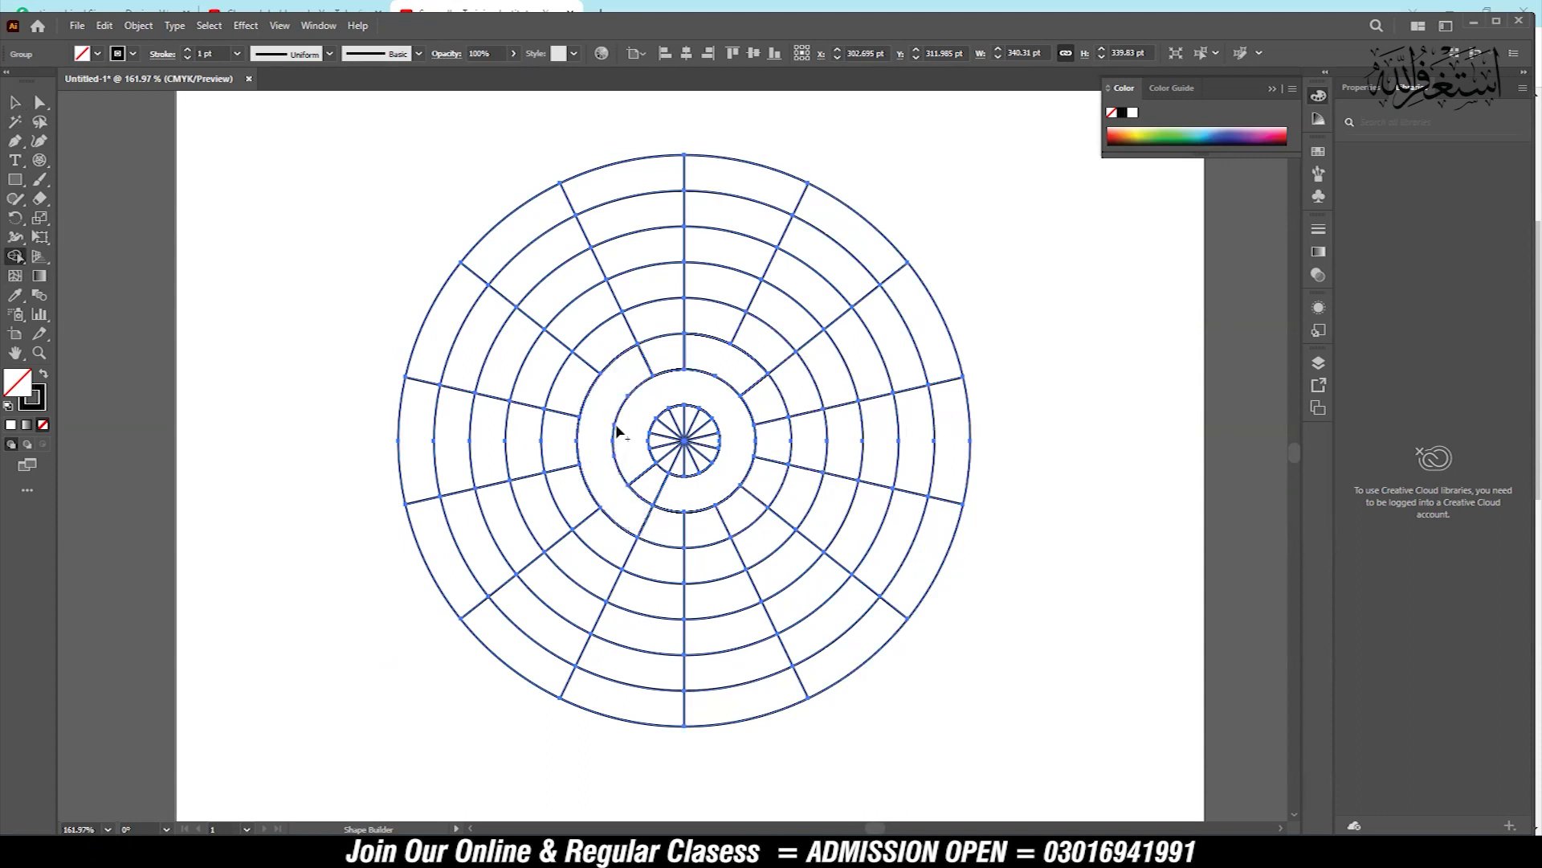
mouse_move(771, 409)
mouse_down()
mouse_move(682, 345)
mouse_move(646, 353)
mouse_up()
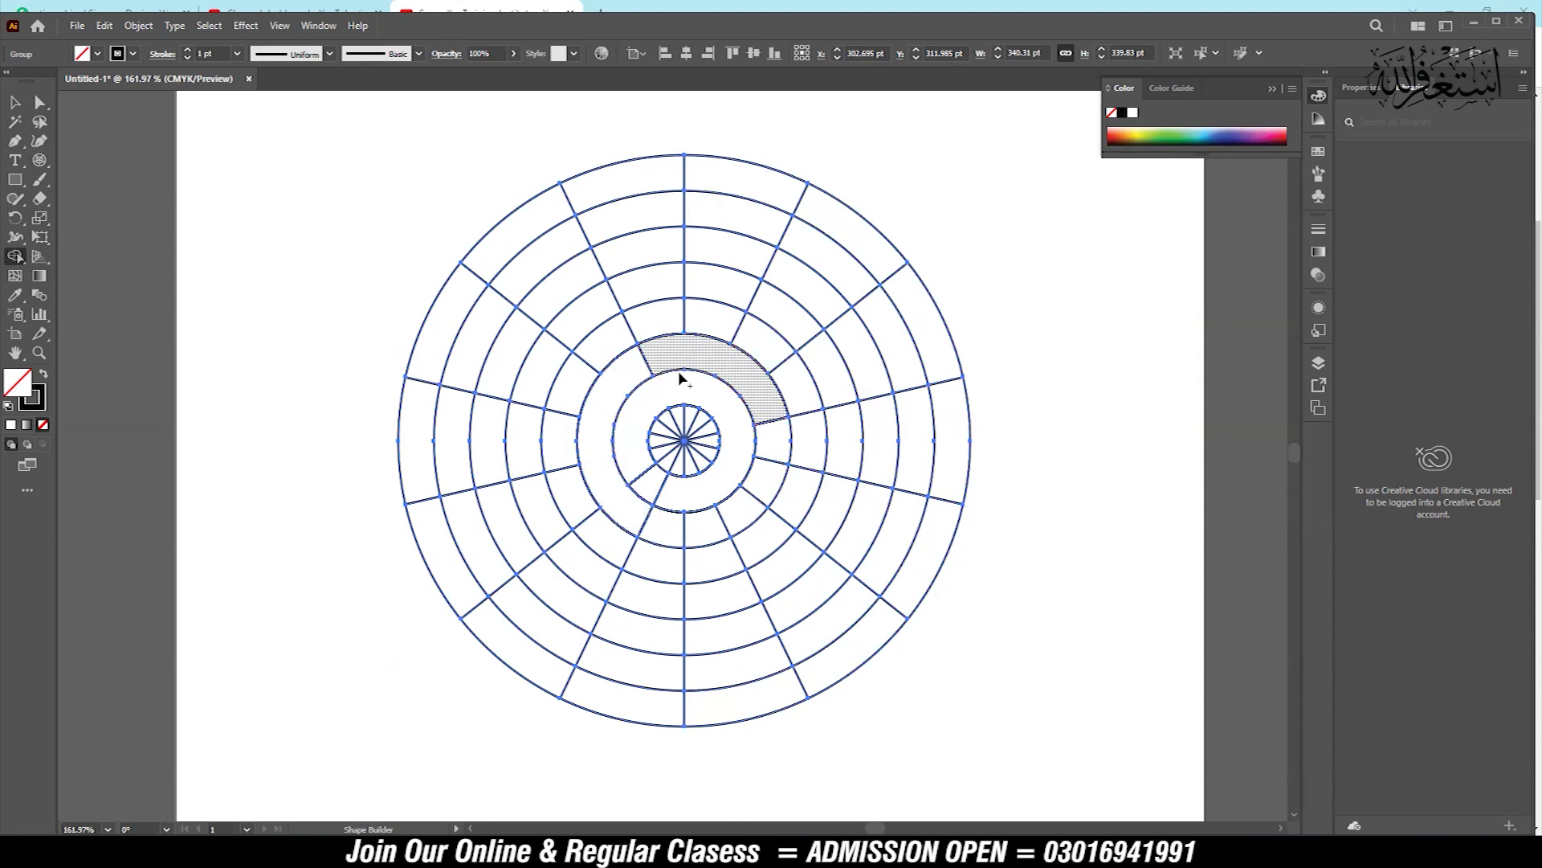
drag(774, 437, 712, 518)
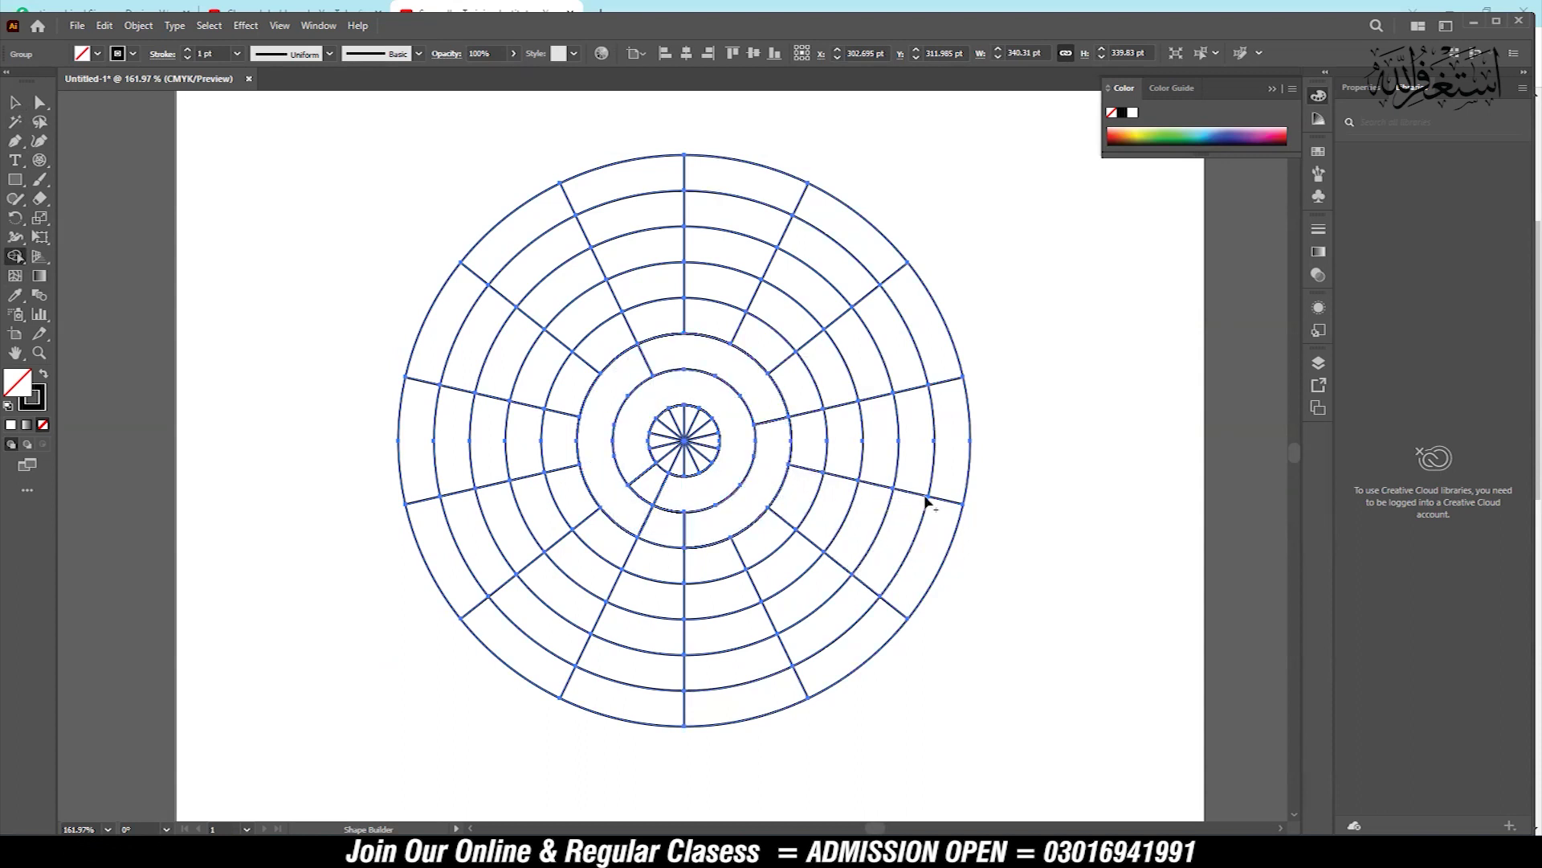
drag(649, 490, 706, 499)
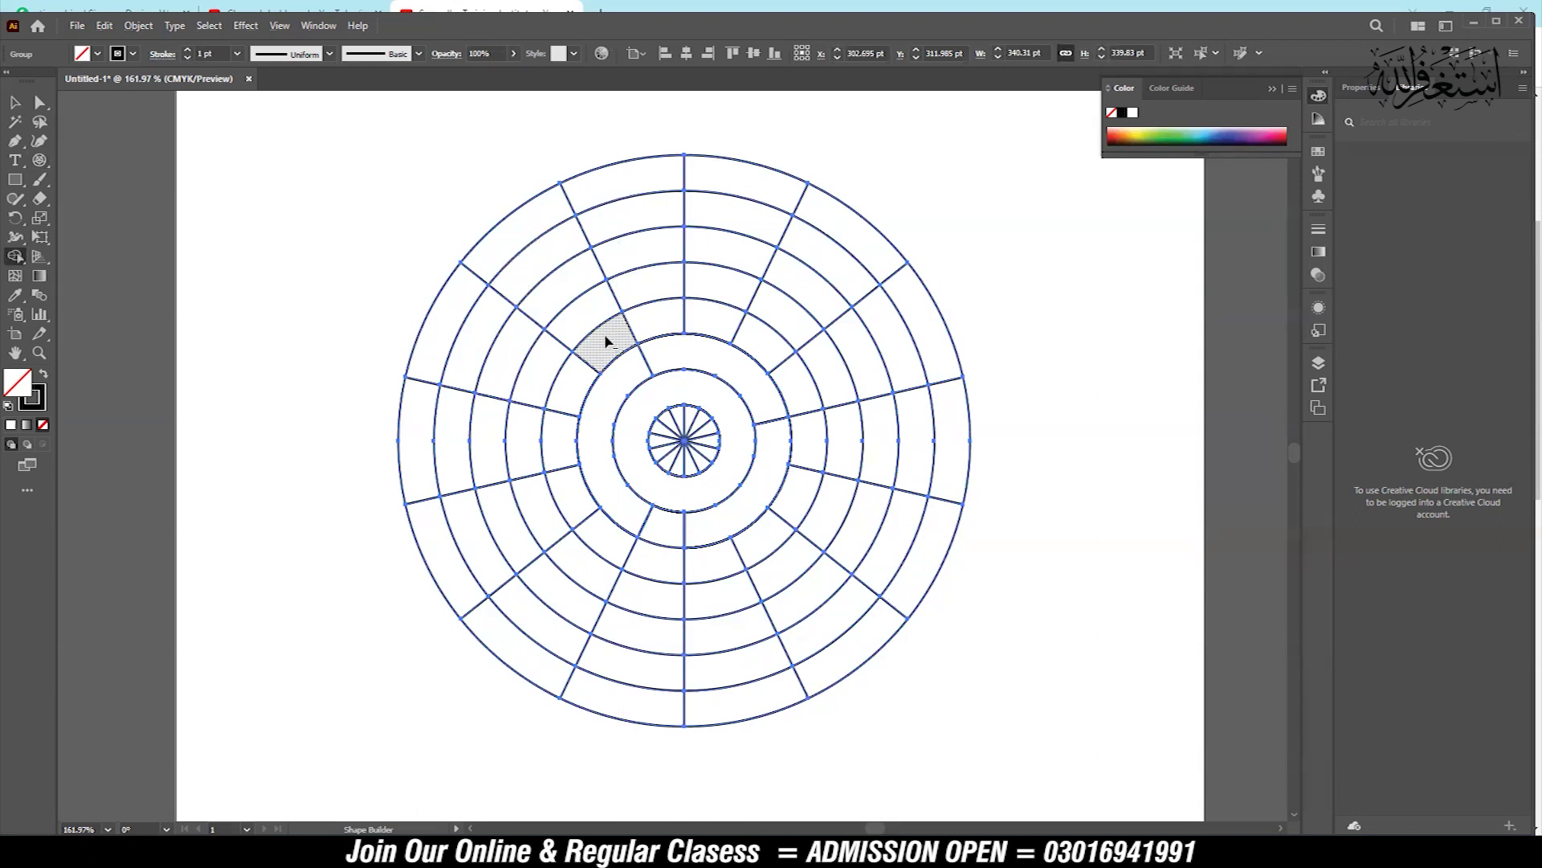
Alt-drag through every wedge to delete the outer arcs, keeping the central ring band and hub
drag(607, 341, 509, 252)
drag(658, 316, 685, 244)
drag(721, 311, 948, 562)
drag(558, 384, 355, 363)
drag(551, 432, 308, 508)
drag(551, 502, 365, 574)
drag(609, 561, 479, 678)
drag(644, 606, 715, 630)
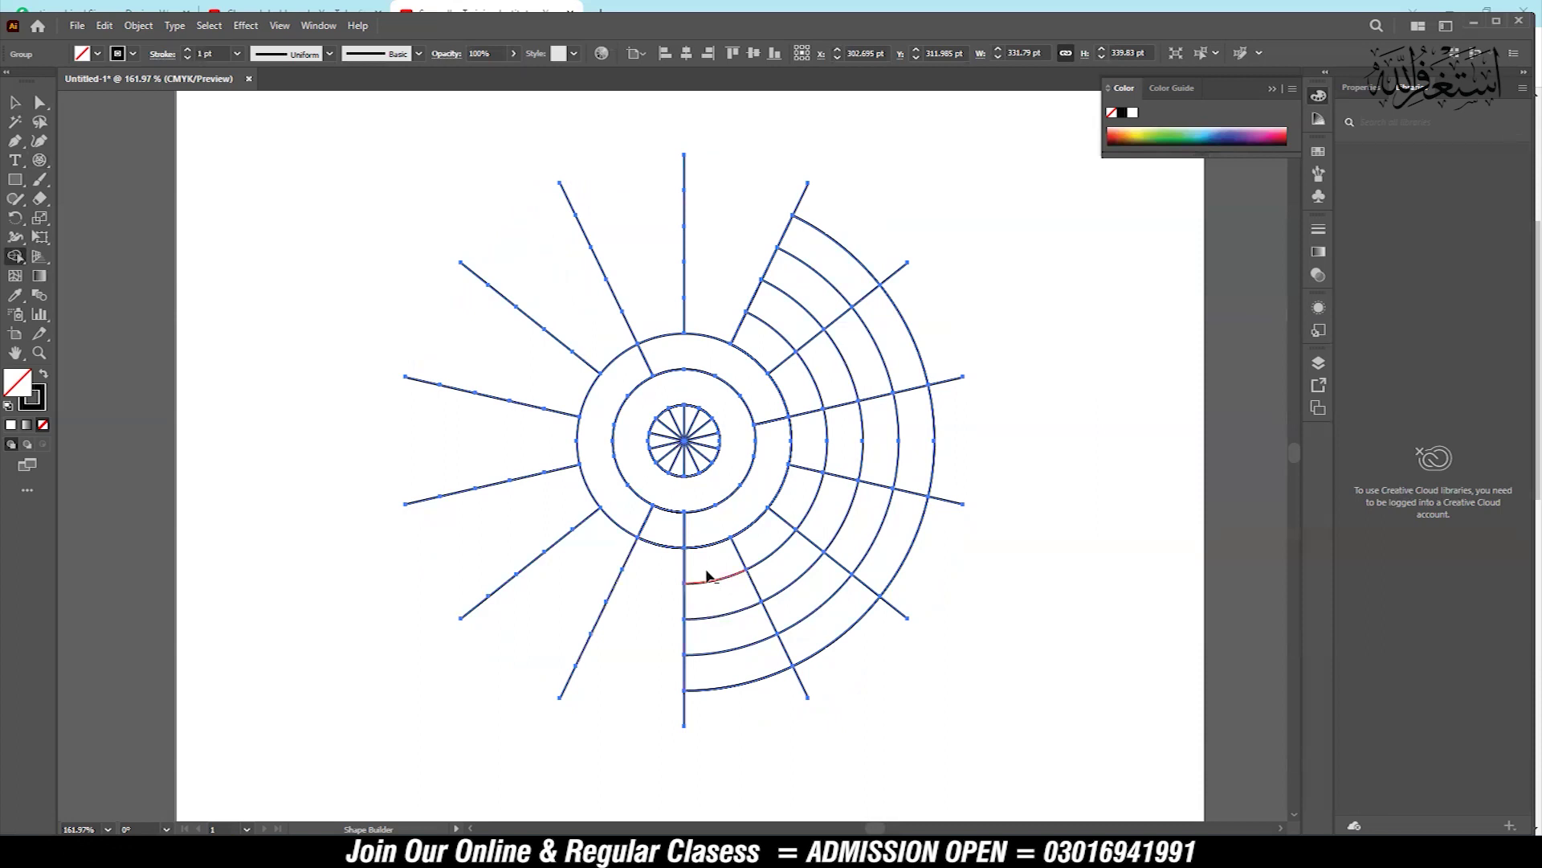
mouse_move(708, 577)
mouse_down()
mouse_move(771, 568)
mouse_move(812, 503)
mouse_up()
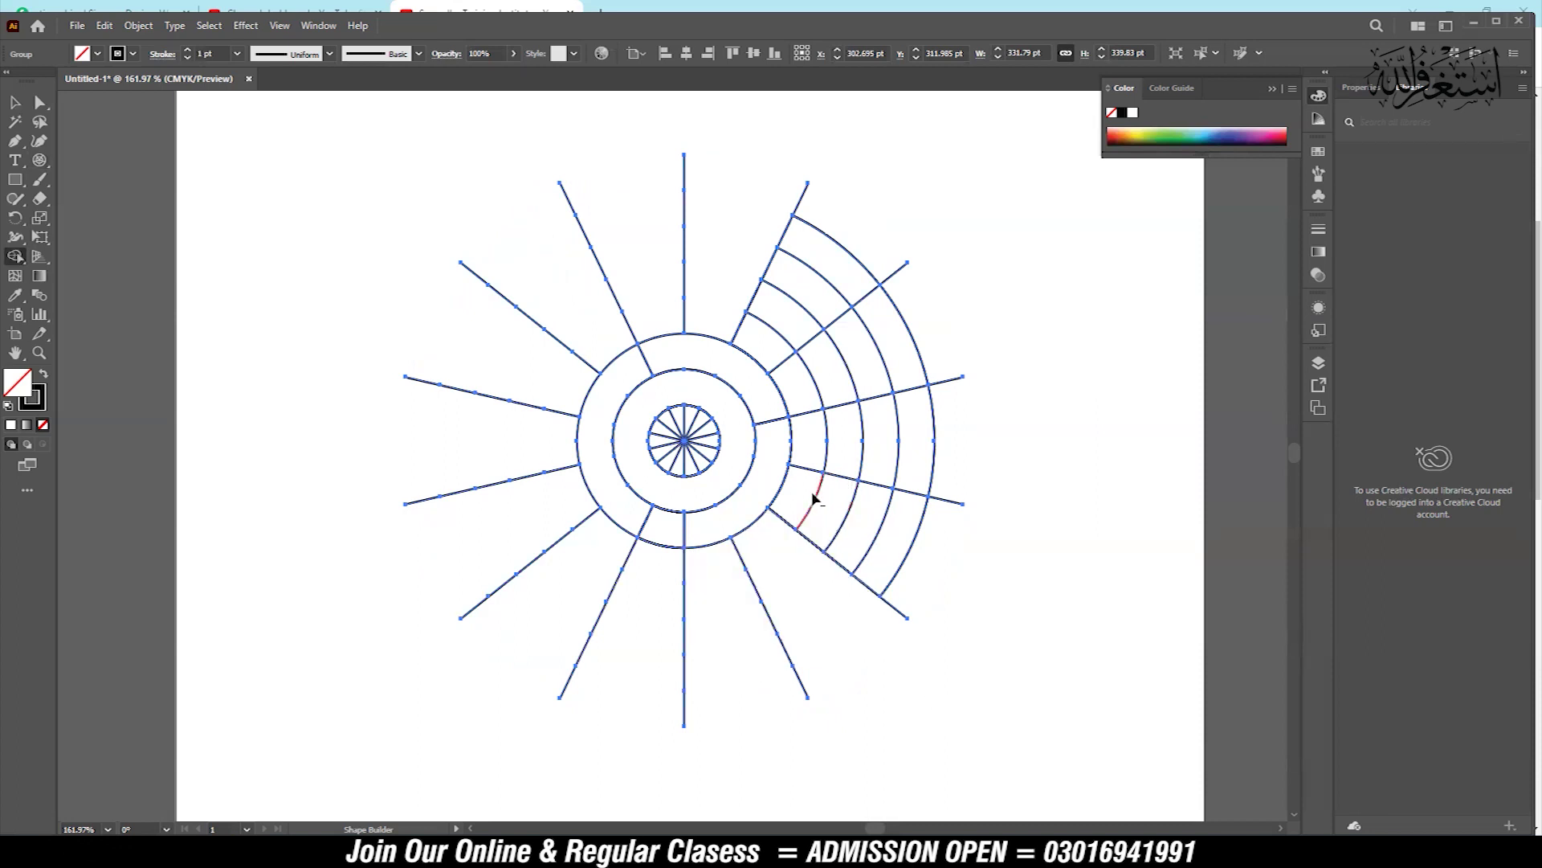
drag(856, 438, 795, 434)
drag(812, 333, 884, 270)
mouse_move(763, 337)
mouse_down()
mouse_move(884, 317)
mouse_move(813, 337)
mouse_move(816, 307)
mouse_up()
Zoom in on the central rings and select the ring group
key(v)
click(874, 425)
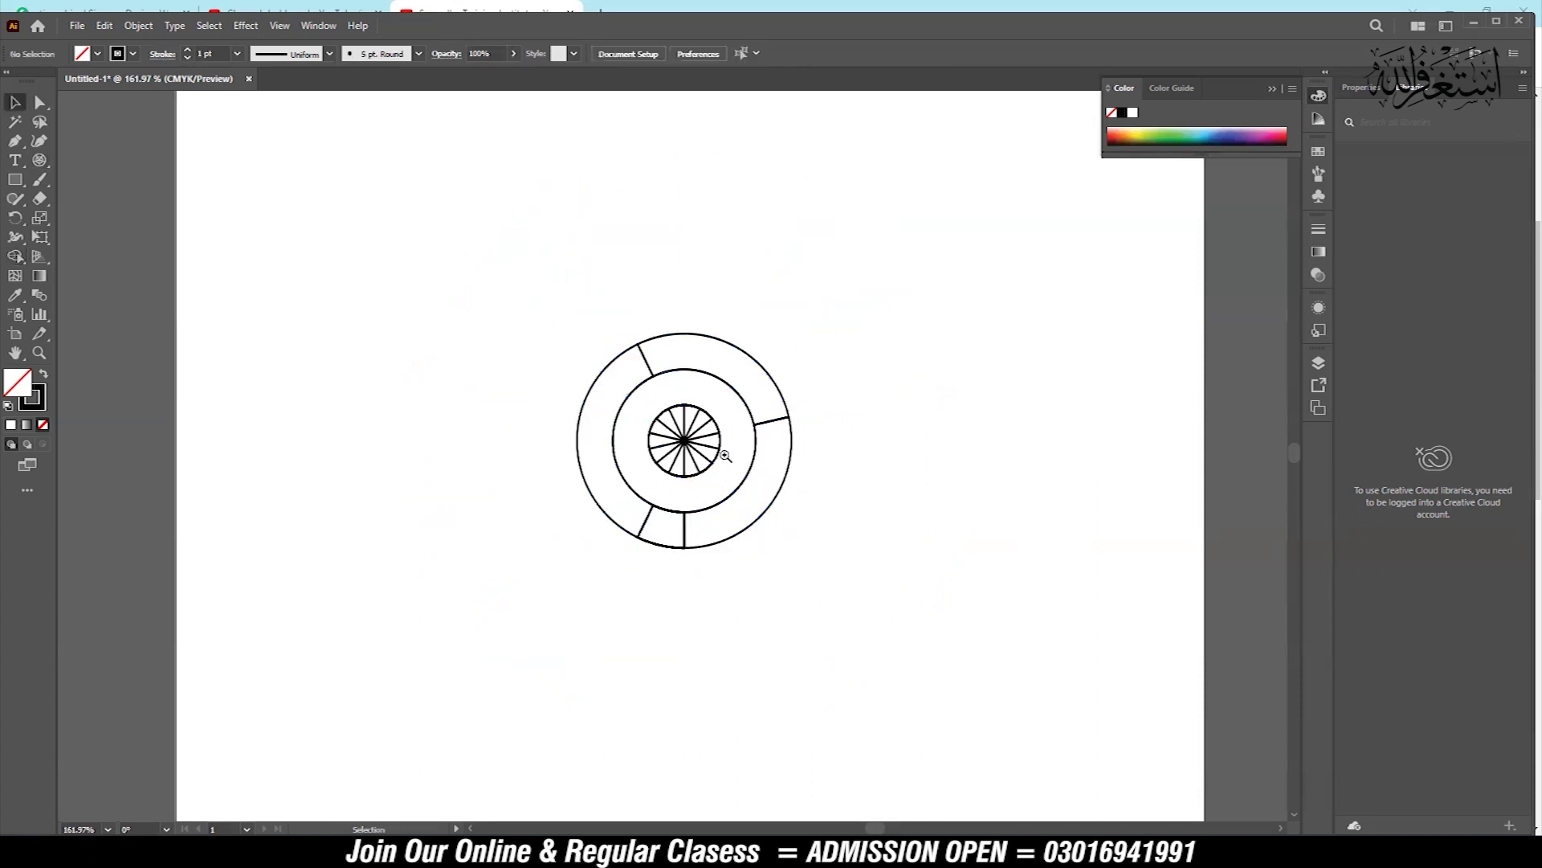
key(z)
drag(889, 506, 894, 478)
key(v)
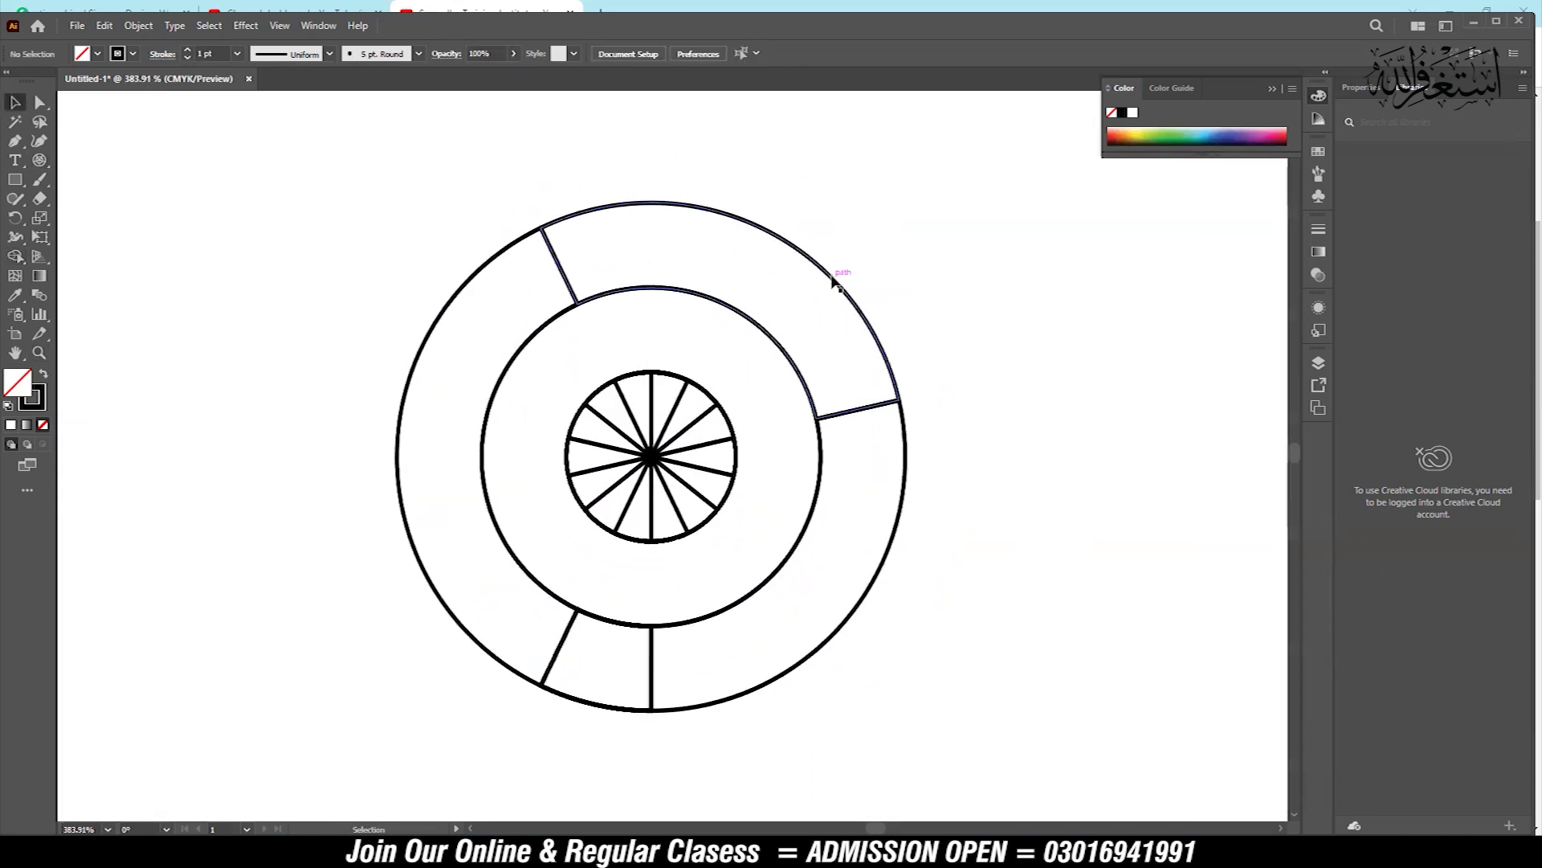
click(831, 278)
drag(832, 277, 1116, 258)
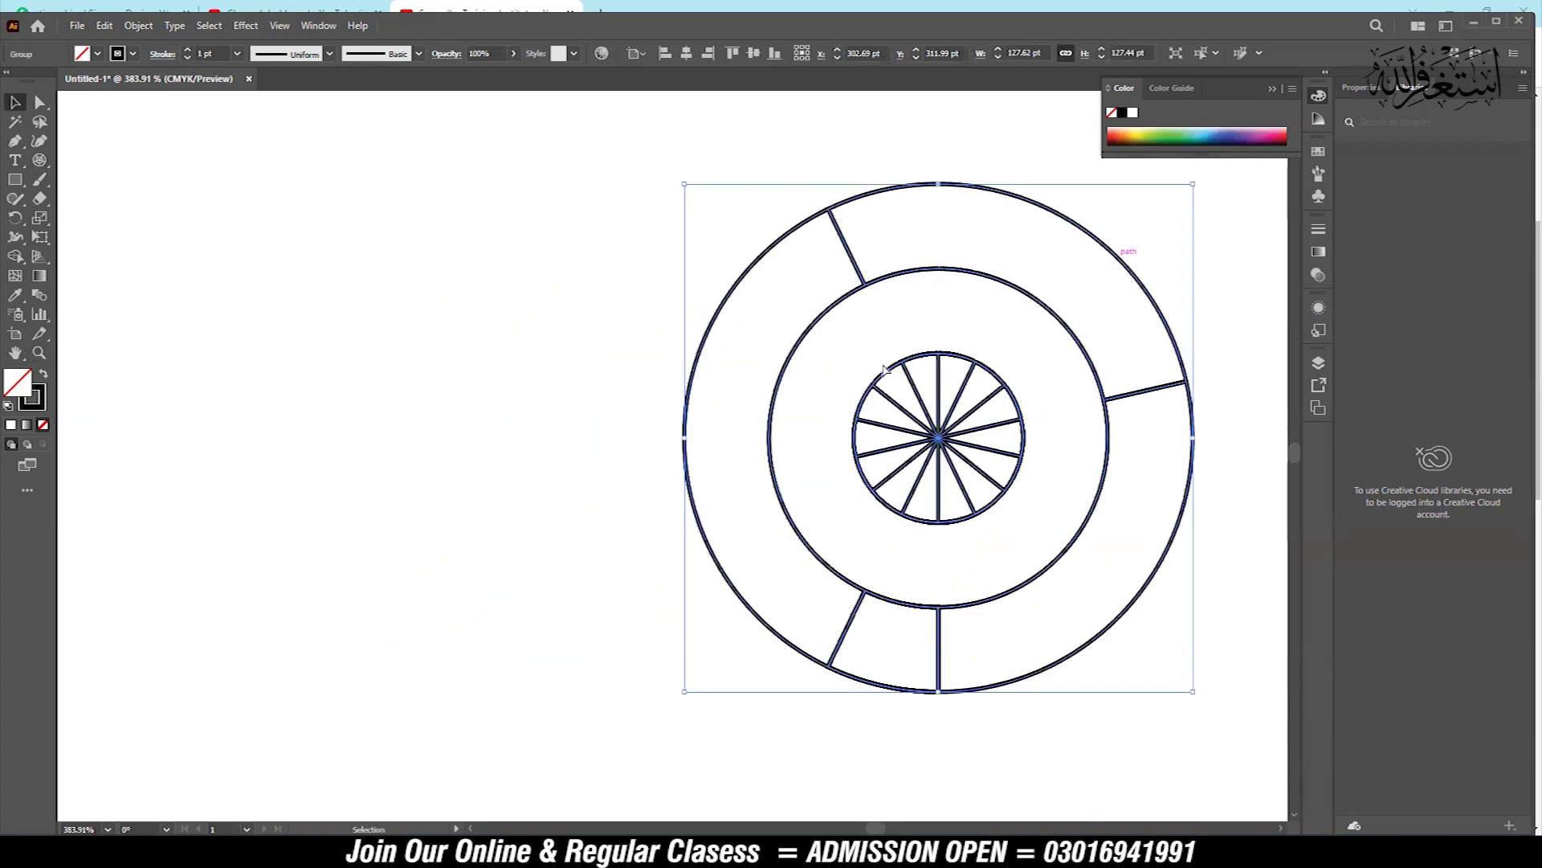
key(ctrl+z)
Ungroup the ring artwork twice so each ring segment is a separate object
right_click(647, 375)
click(692, 584)
click(943, 268)
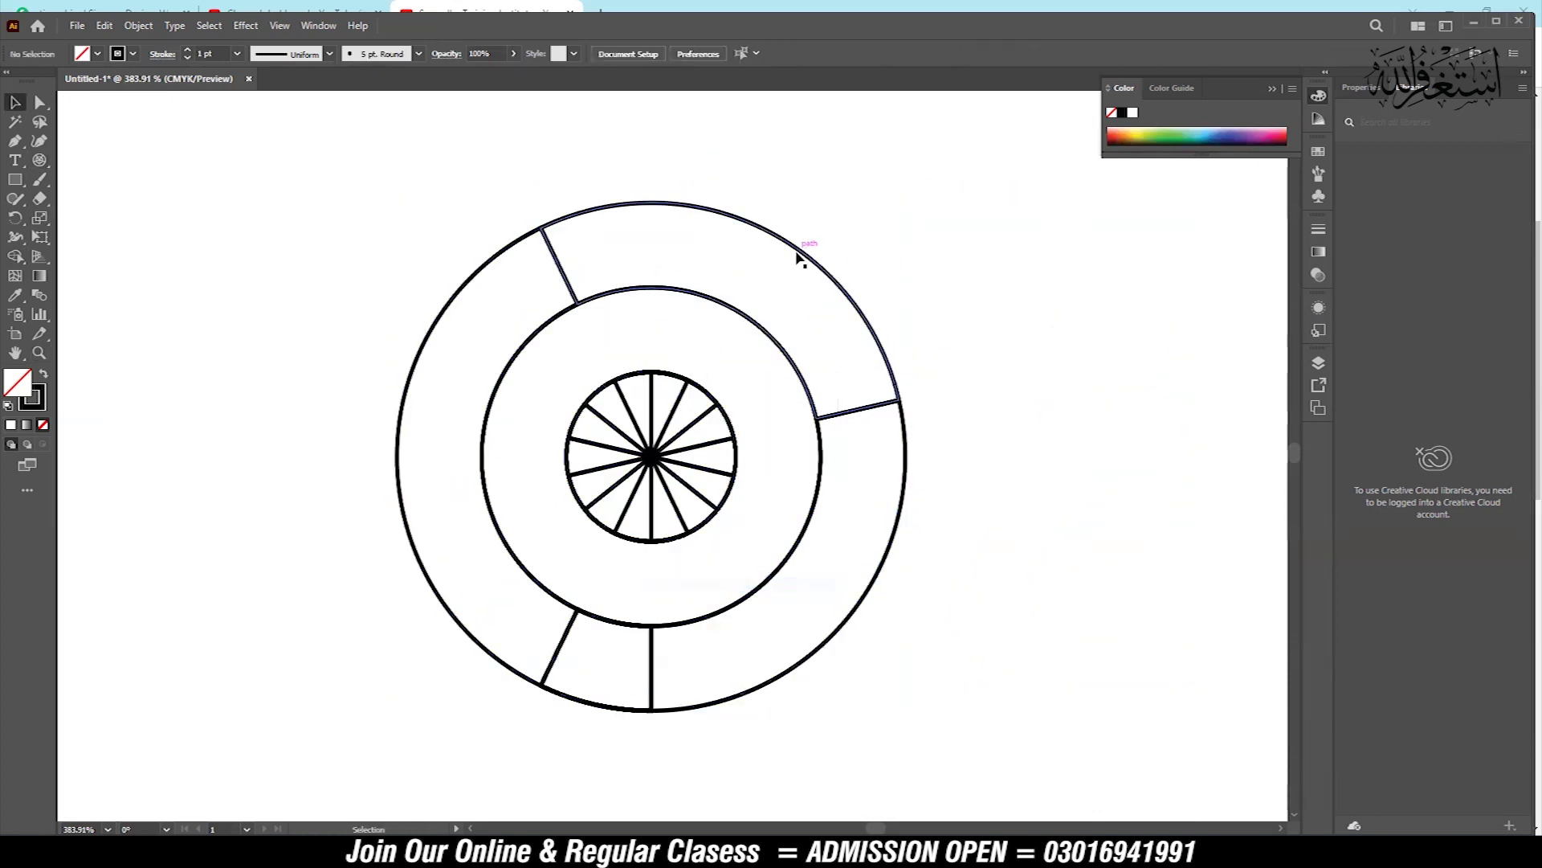
drag(807, 253, 1011, 200)
key(ctrl+z)
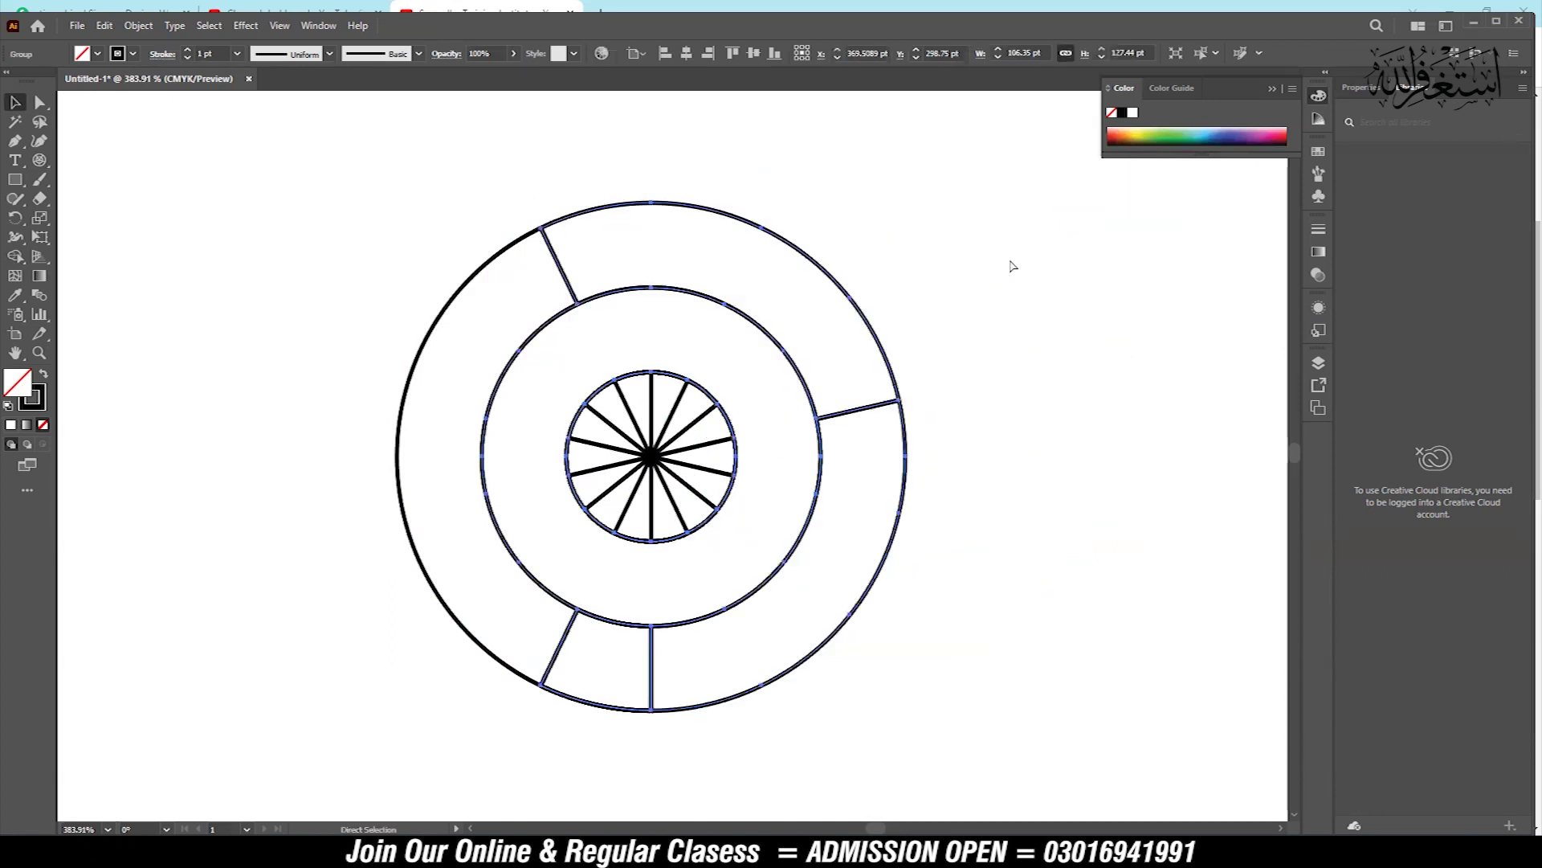
right_click(796, 288)
click(836, 500)
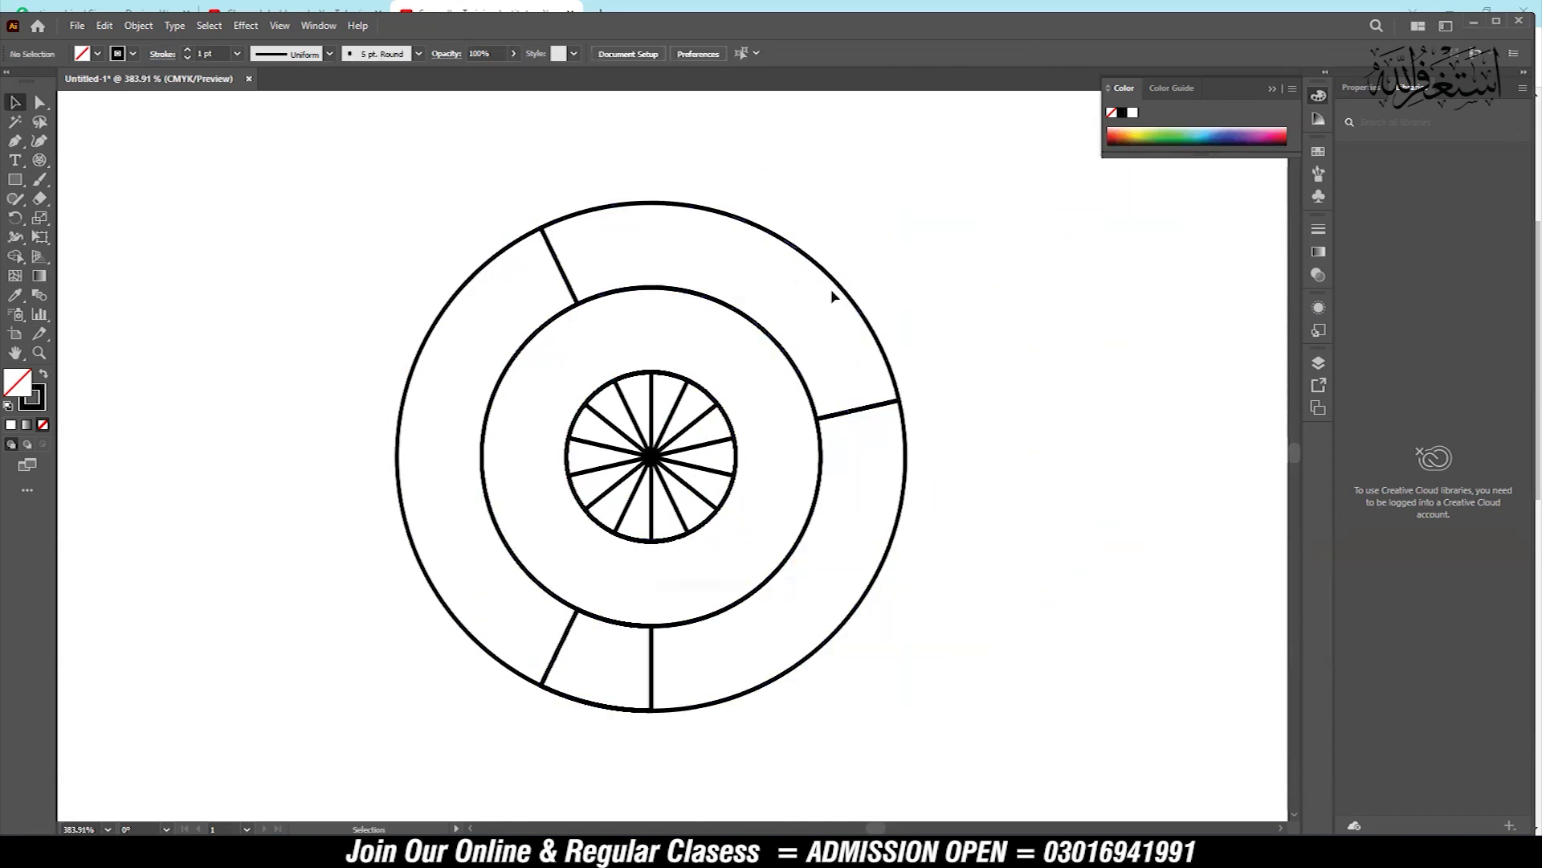
drag(836, 270, 896, 184)
key(ctrl+z)
Fill the top-right segment yellow-green and the lower-right segment a darker yellow-green
key(v)
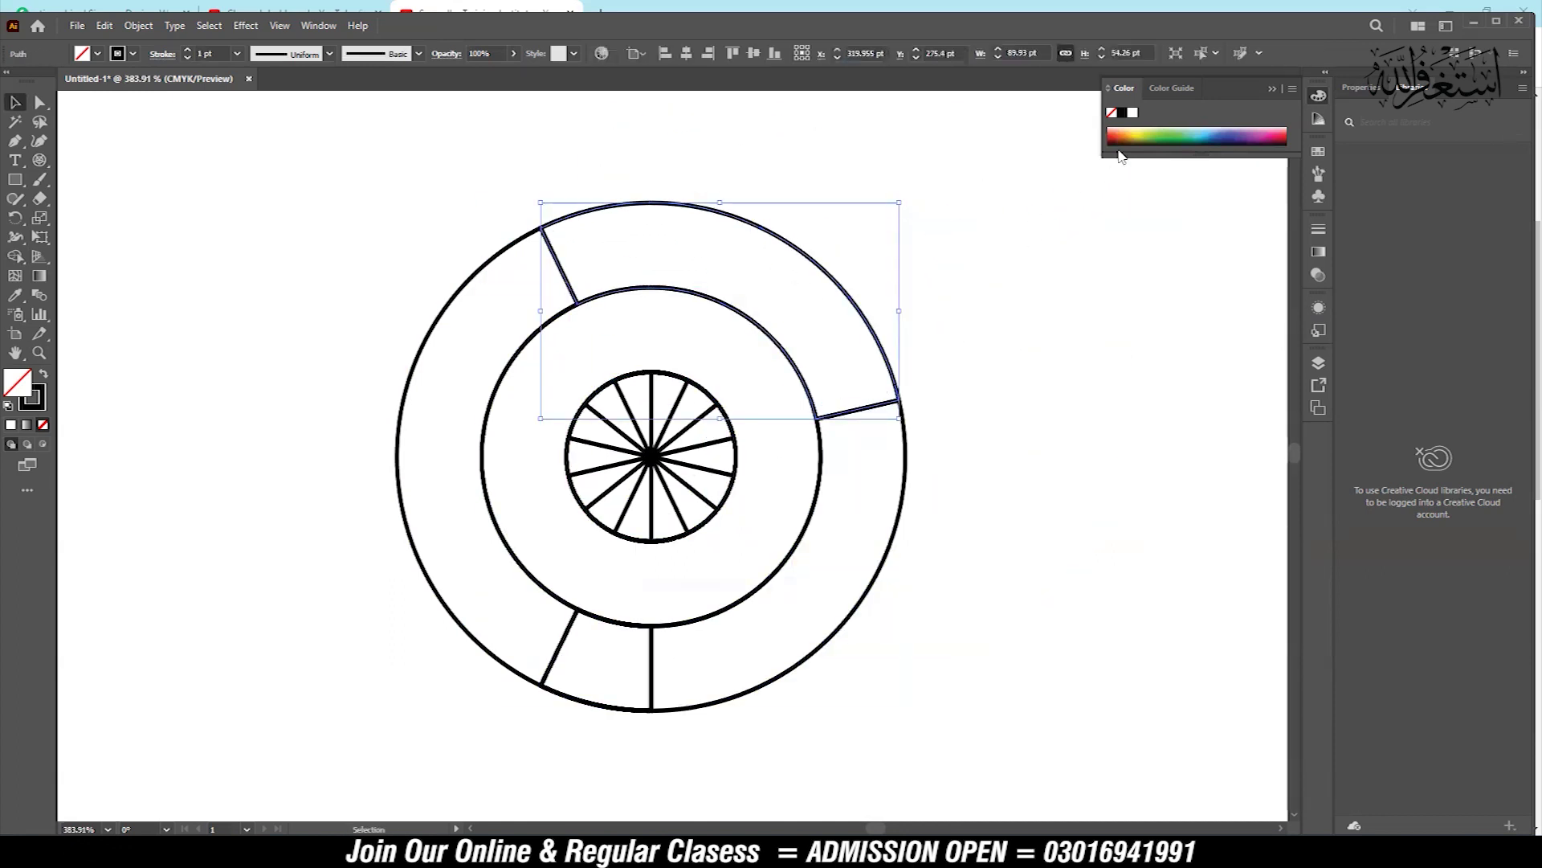
click(1145, 135)
click(900, 503)
key(i)
click(826, 310)
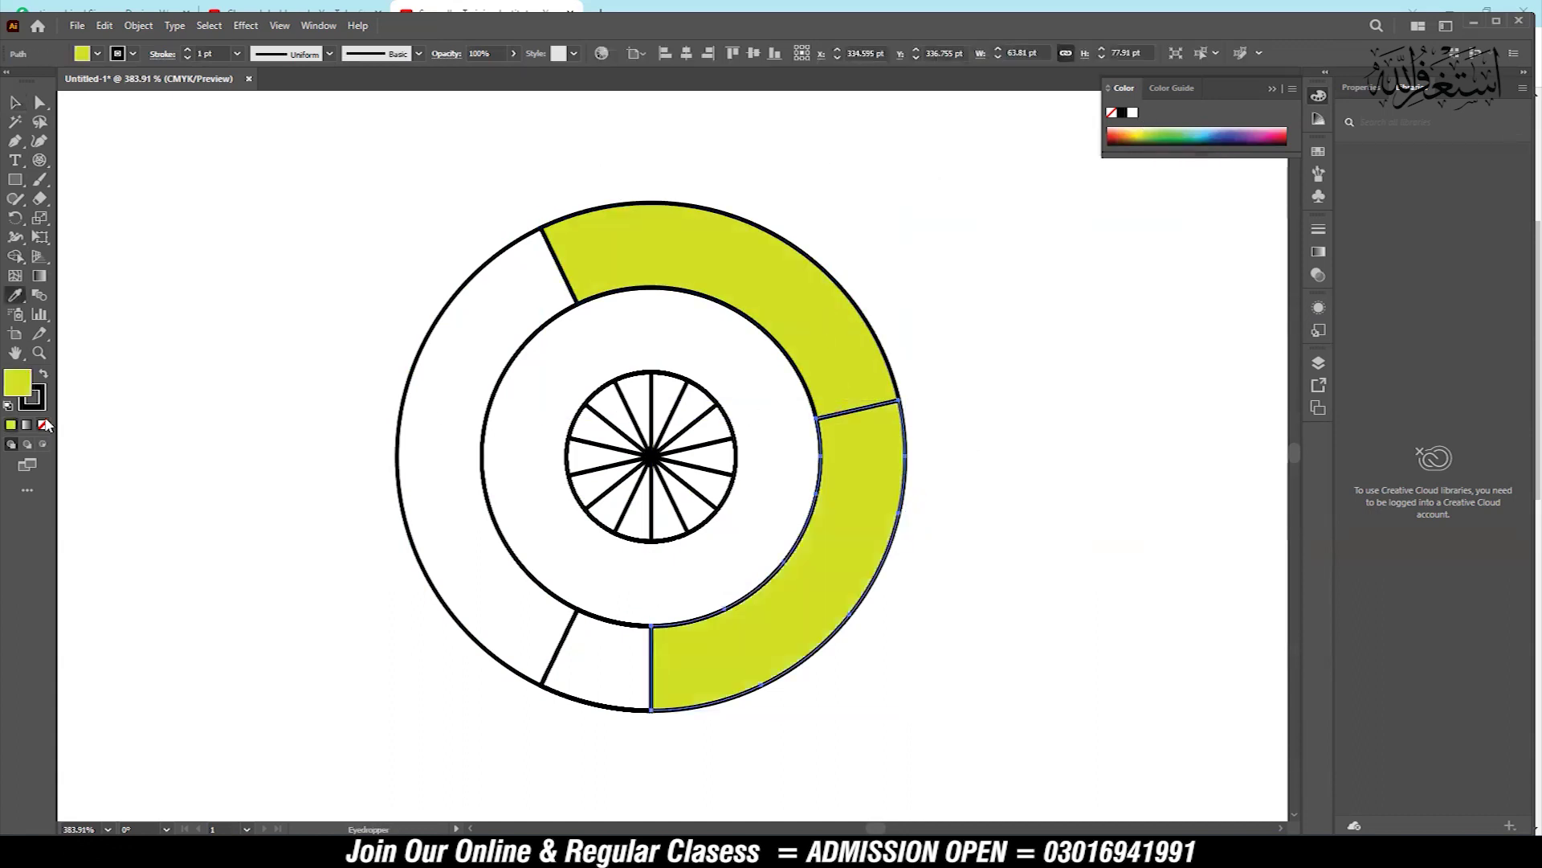
double_click(17, 382)
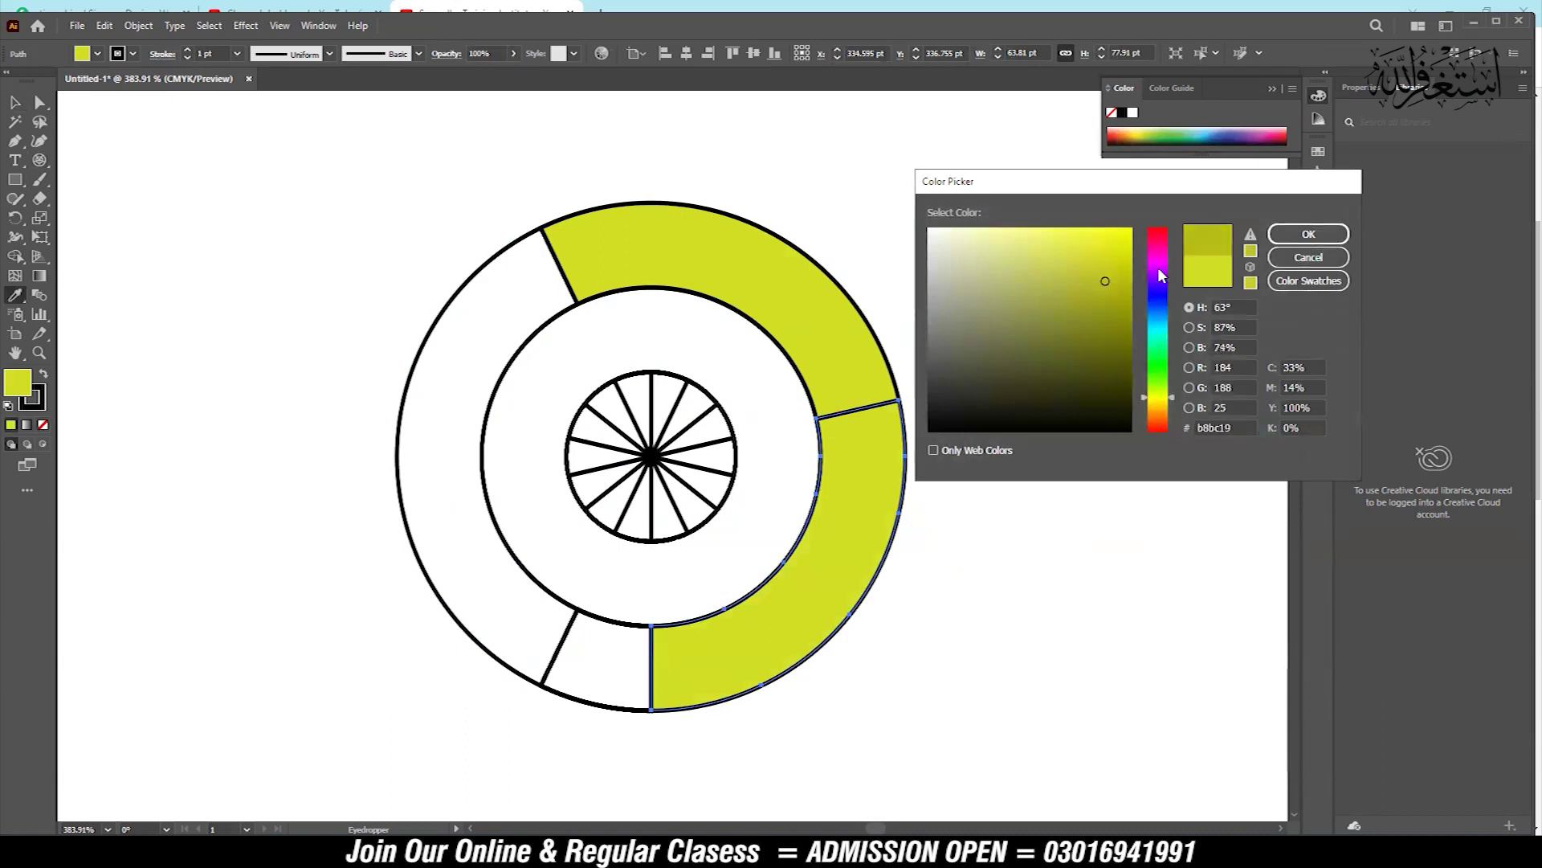
click(1308, 234)
Give the small bottom segment a darker olive fill and no outline
key(v)
click(610, 625)
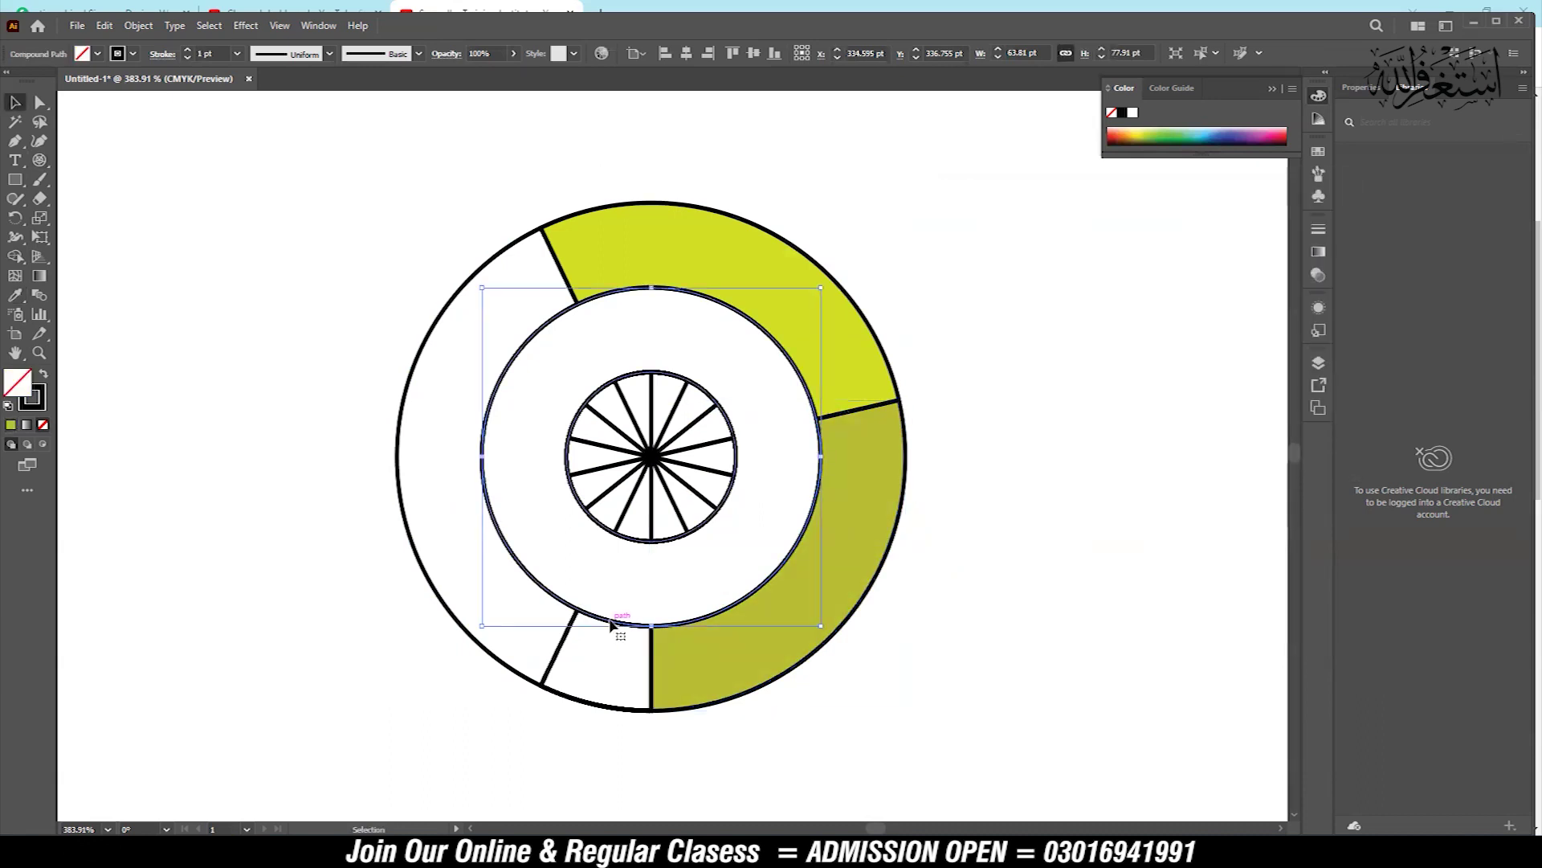
click(596, 707)
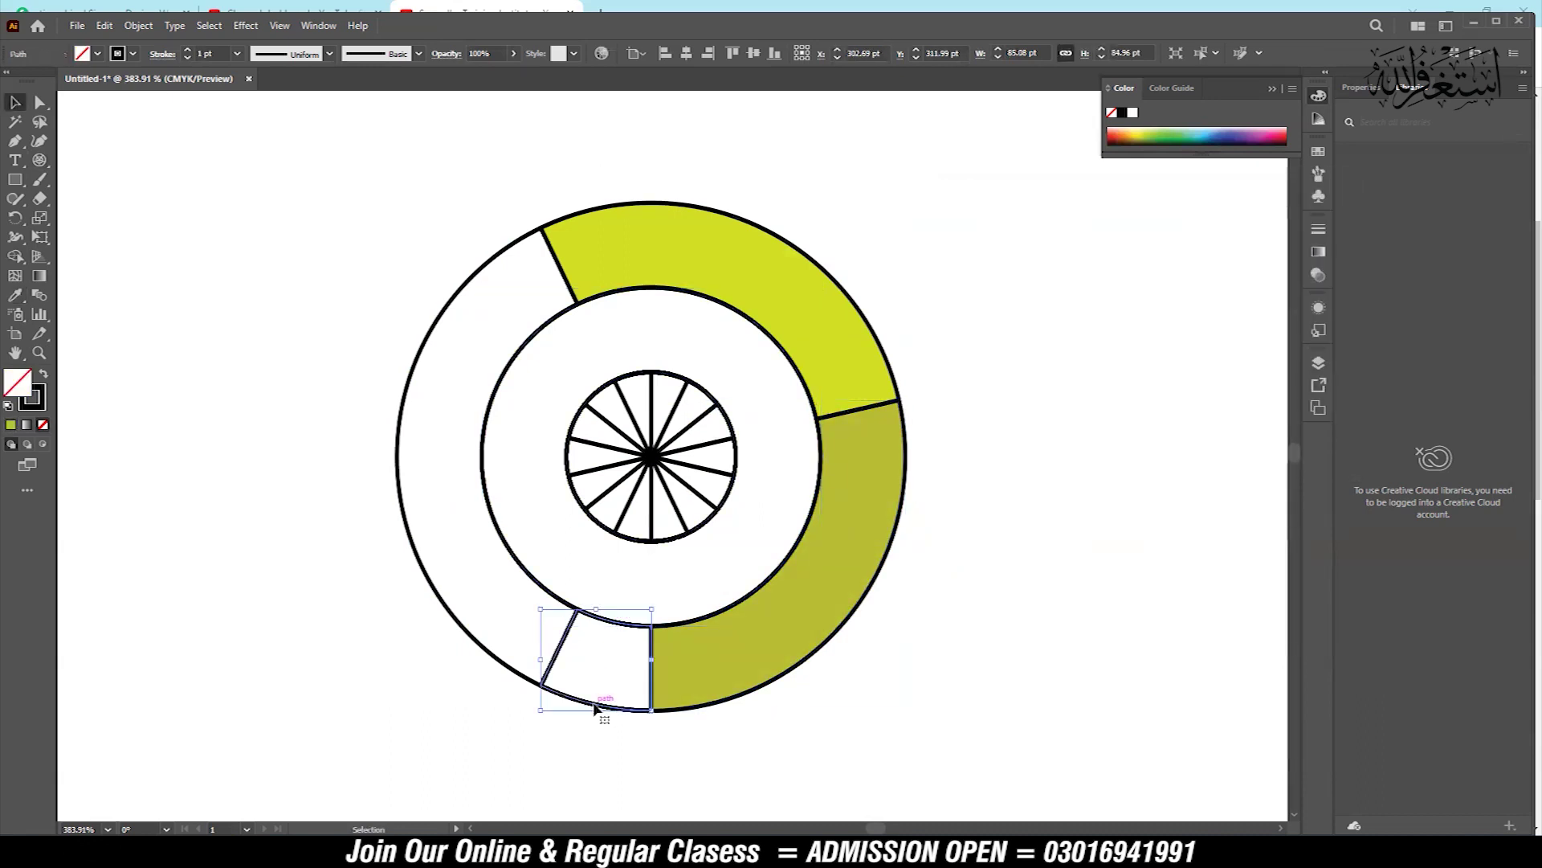
key(i)
click(723, 637)
double_click(32, 397)
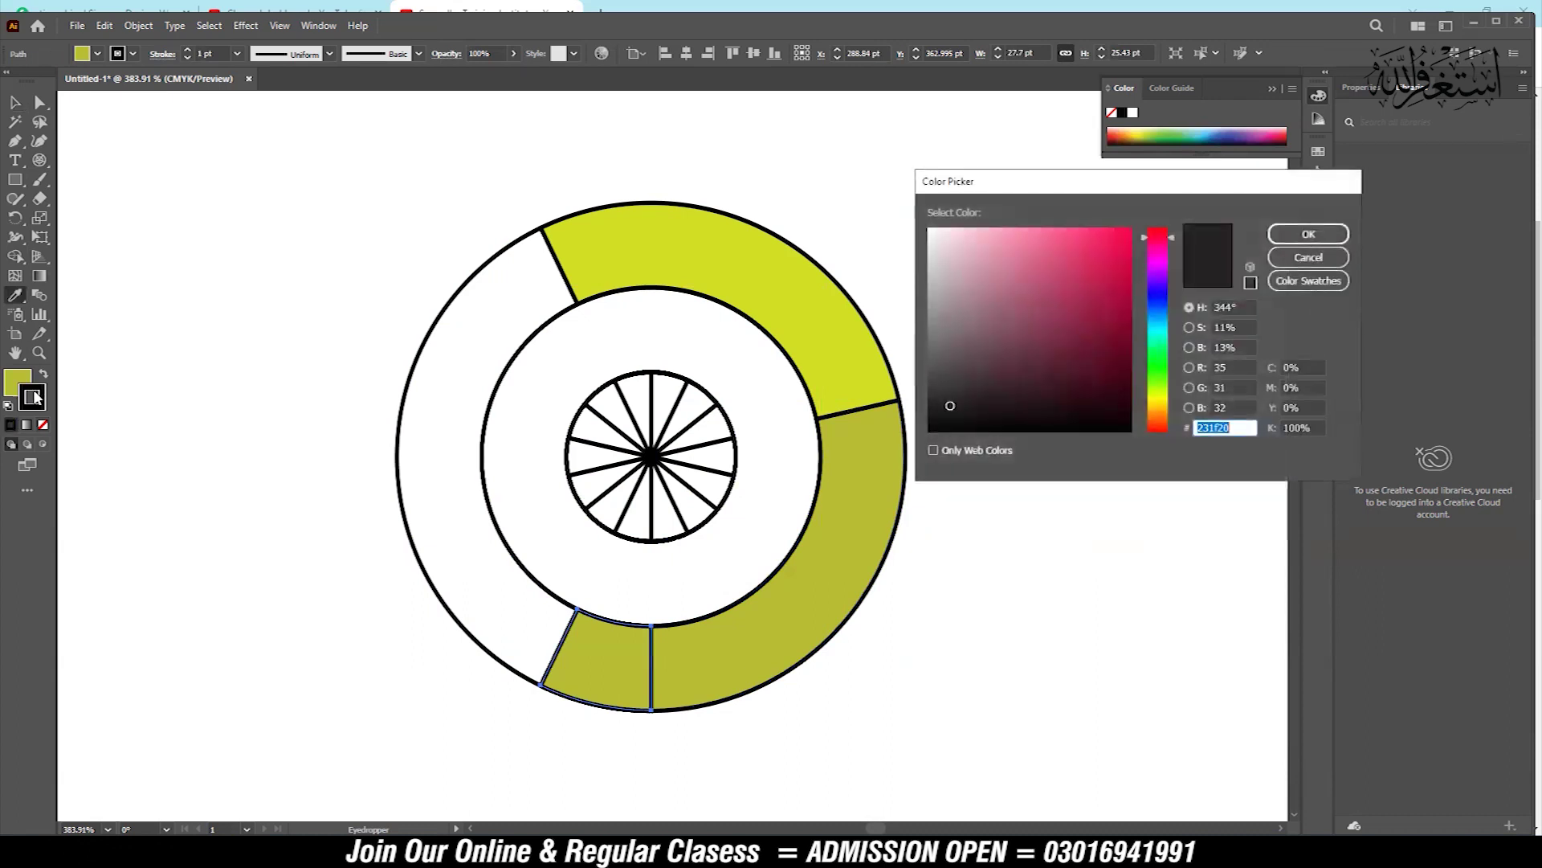
click(1308, 257)
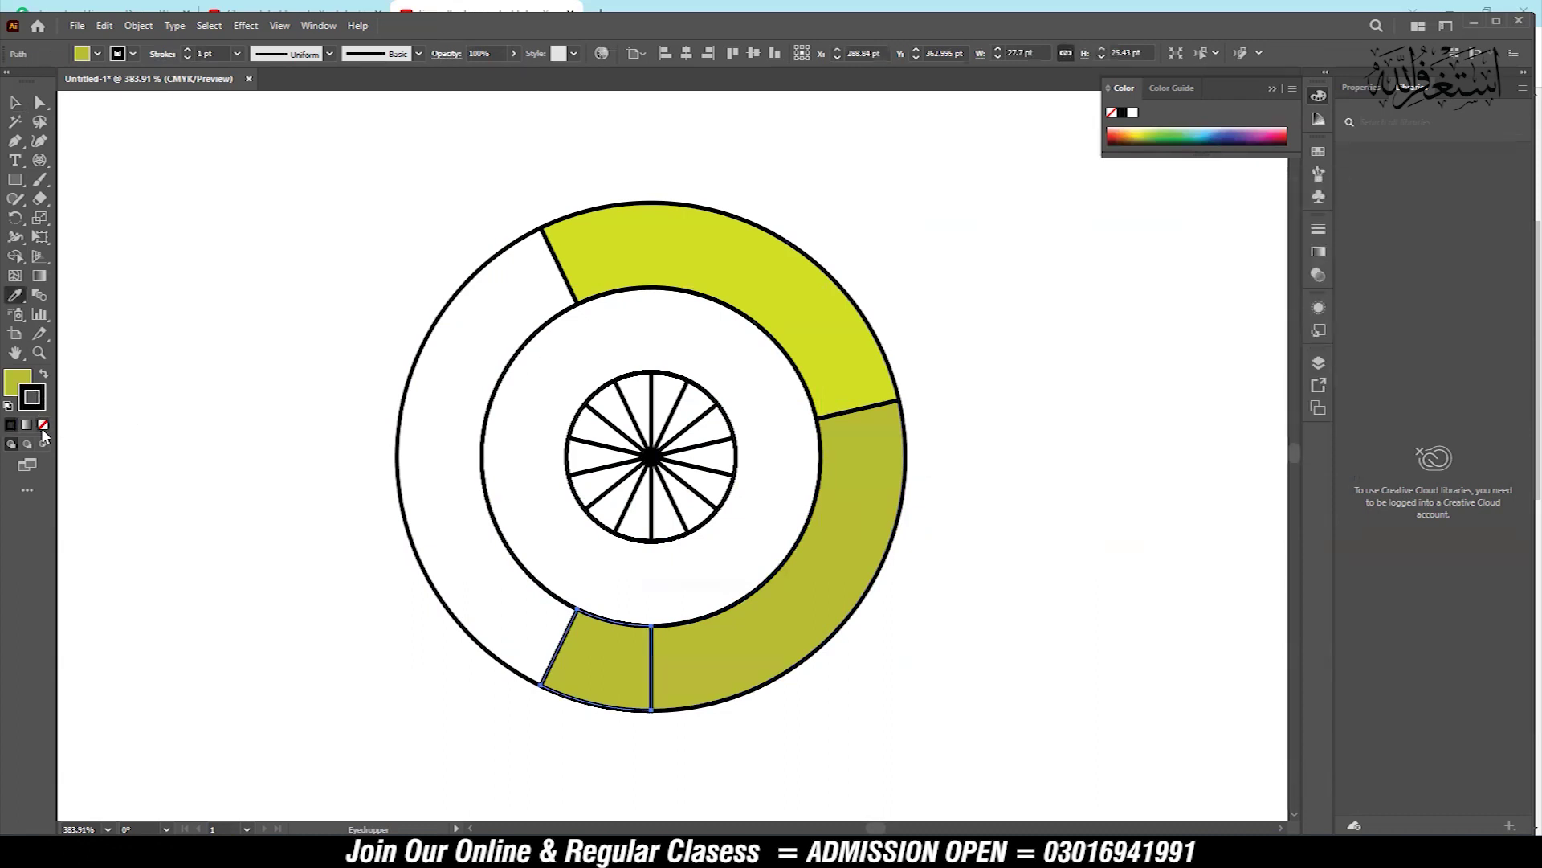
click(42, 426)
click(13, 387)
double_click(20, 388)
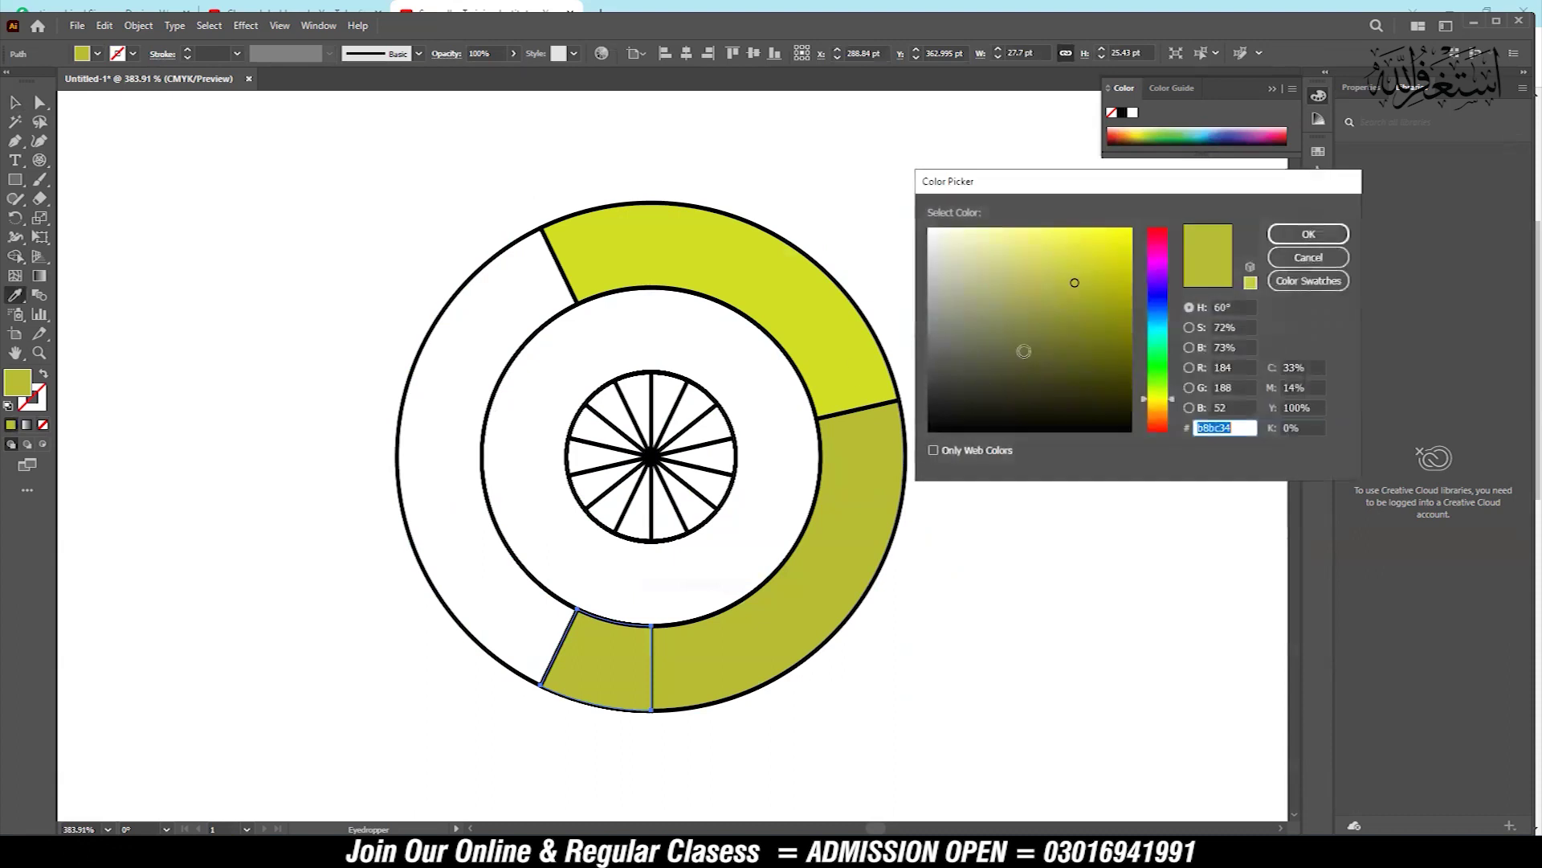
drag(1085, 282, 1090, 304)
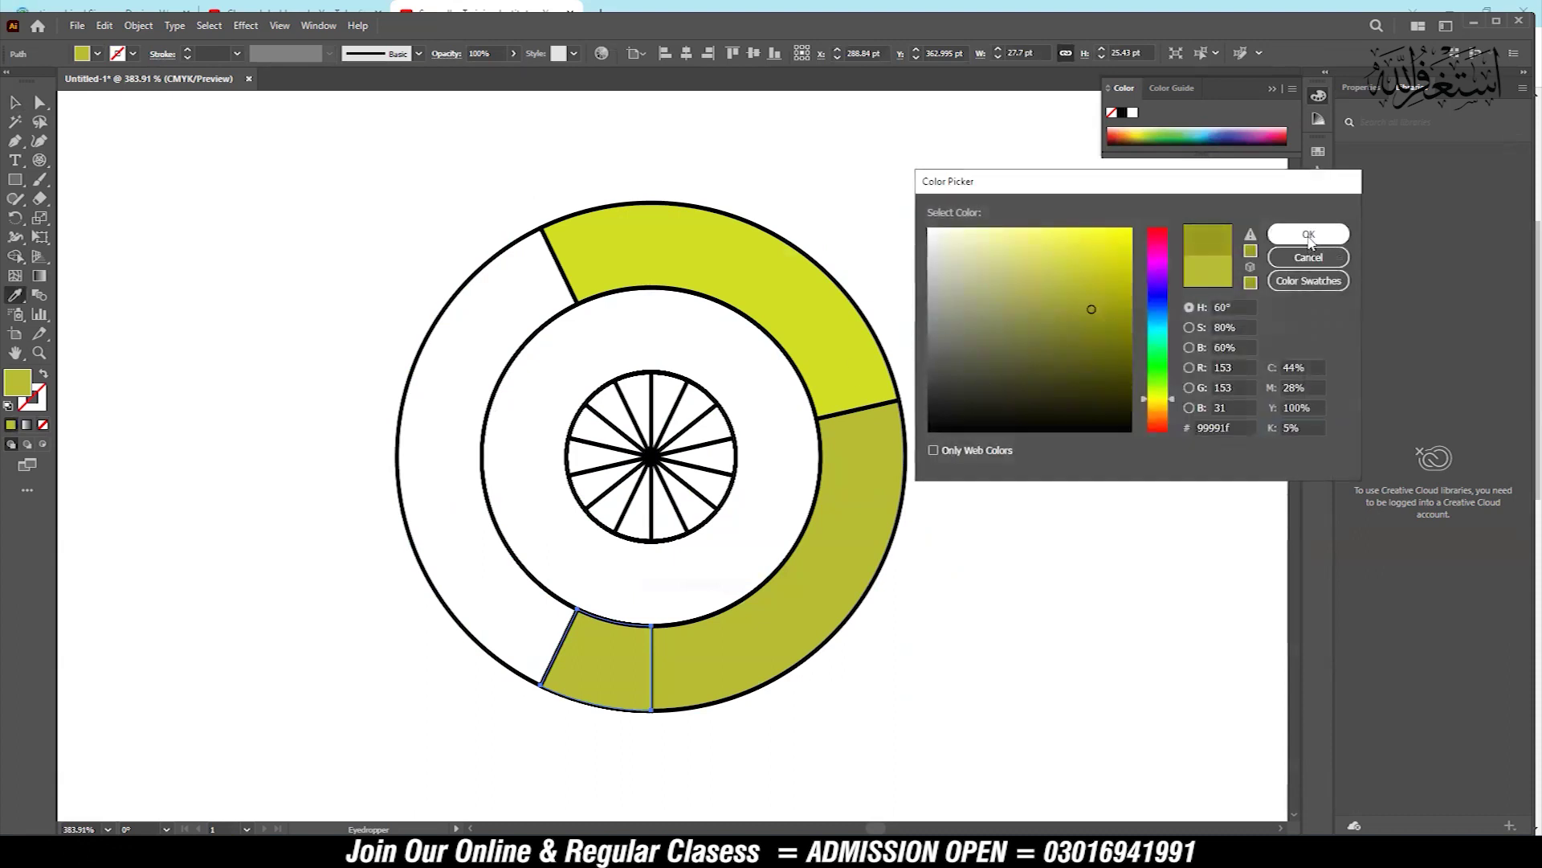
click(1308, 234)
Fill the left ring segment with an even darker olive shade
key(v)
click(433, 341)
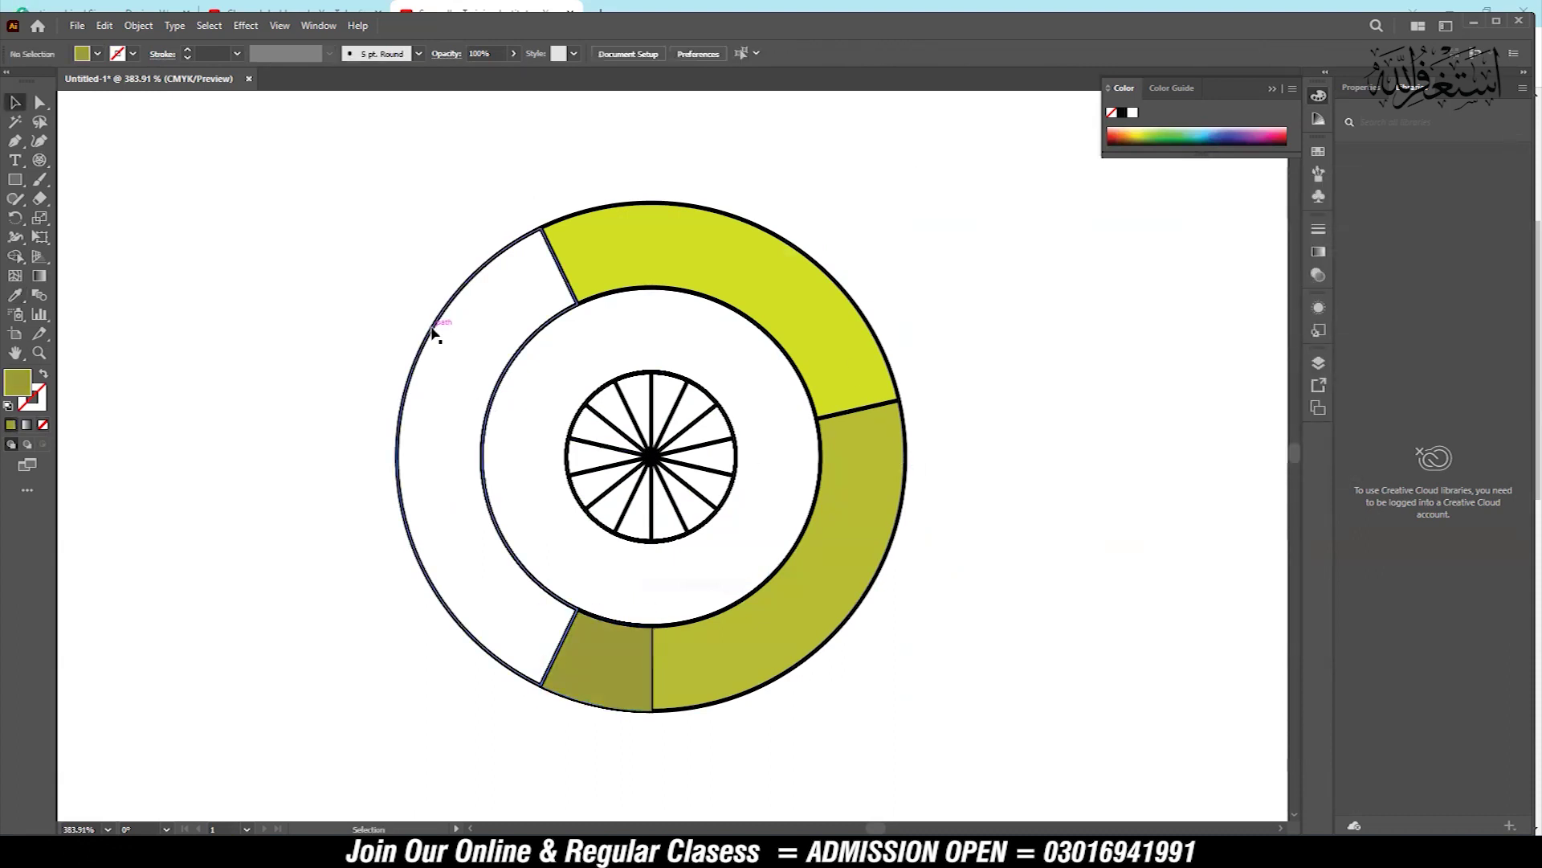
click(431, 332)
key(i)
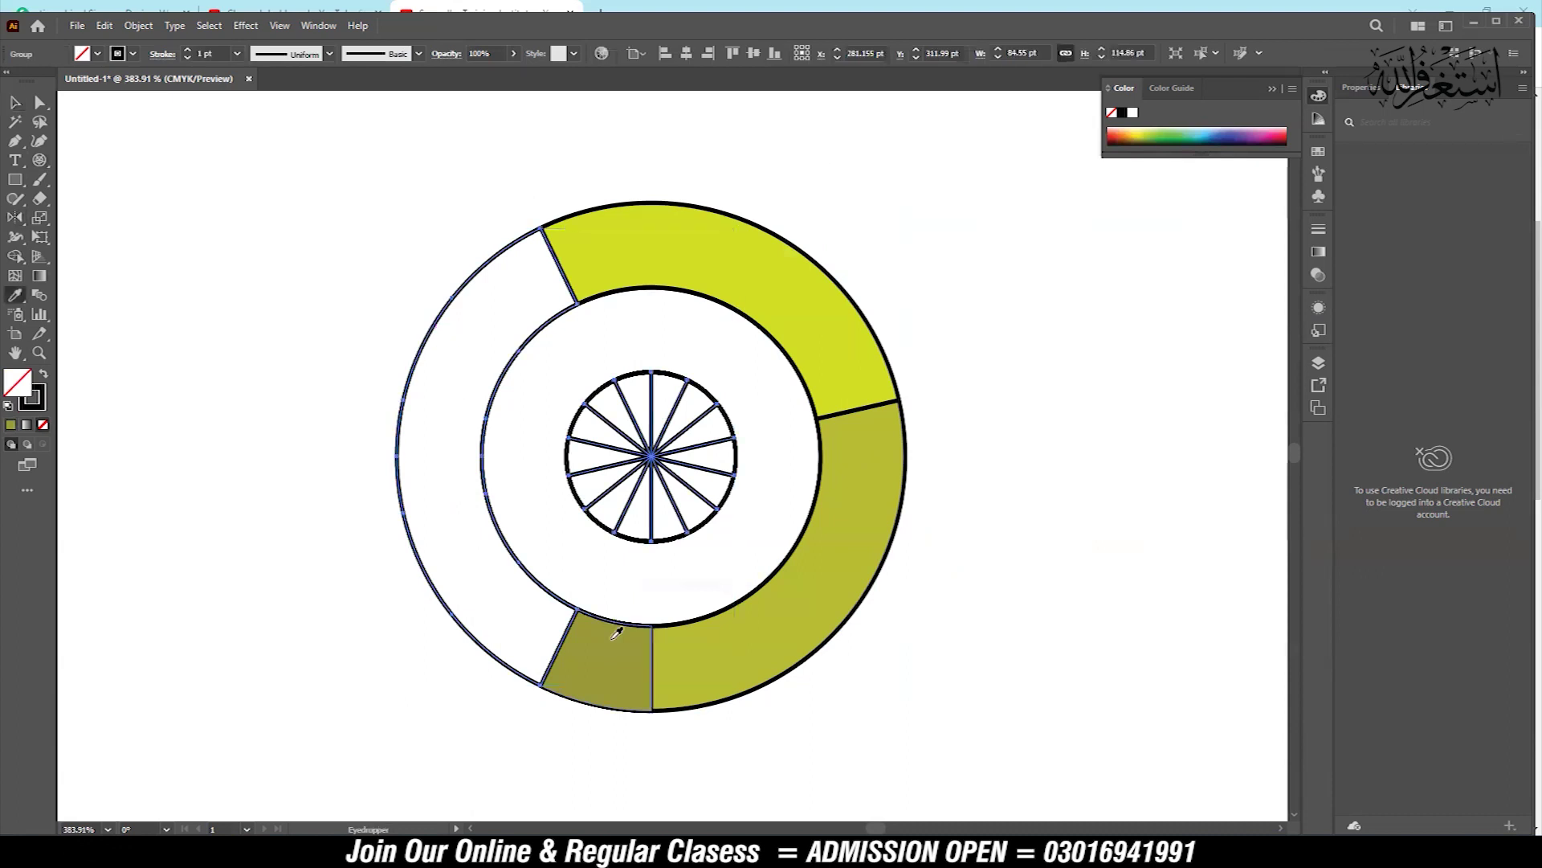
click(611, 651)
double_click(17, 384)
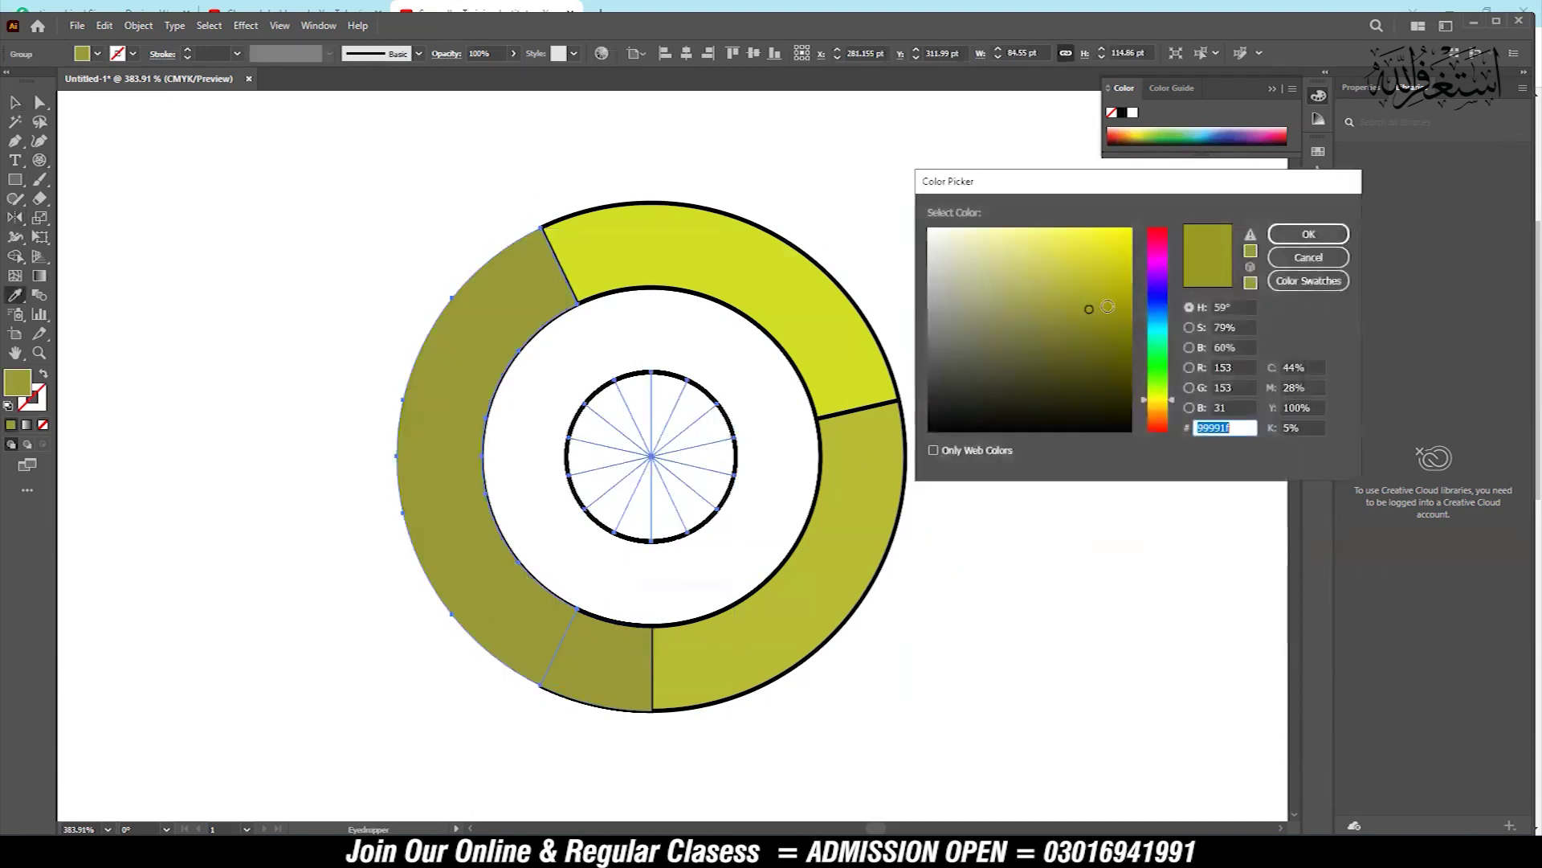
drag(1089, 306, 1101, 333)
click(1309, 234)
key(v)
click(1022, 372)
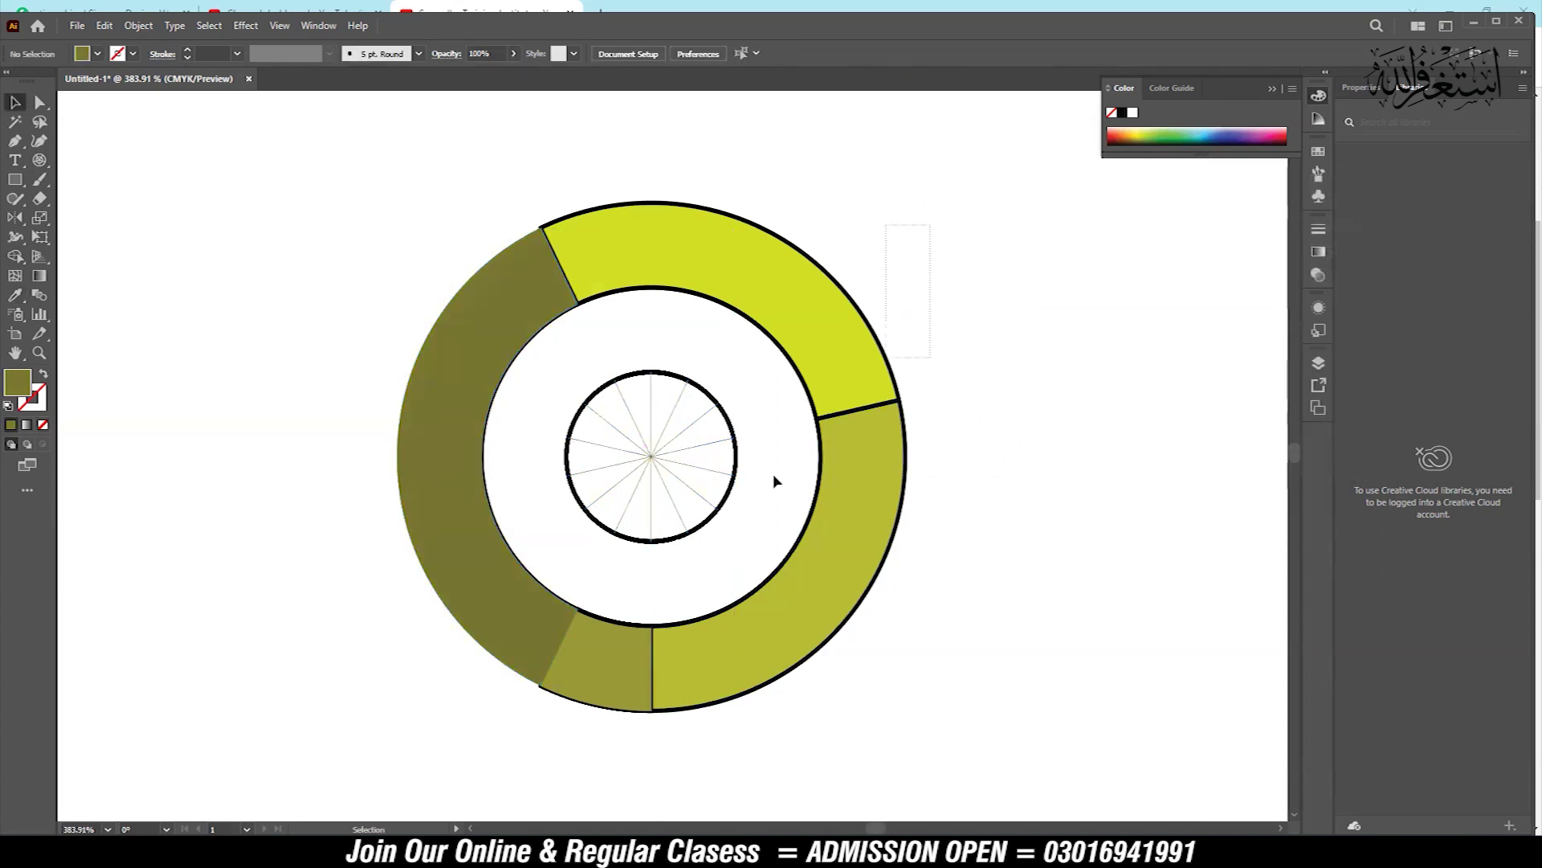
Select all and delete the ring artwork, undo back through the edits, then zoom out to the artboard
key(ctrl+a)
key(Delete)
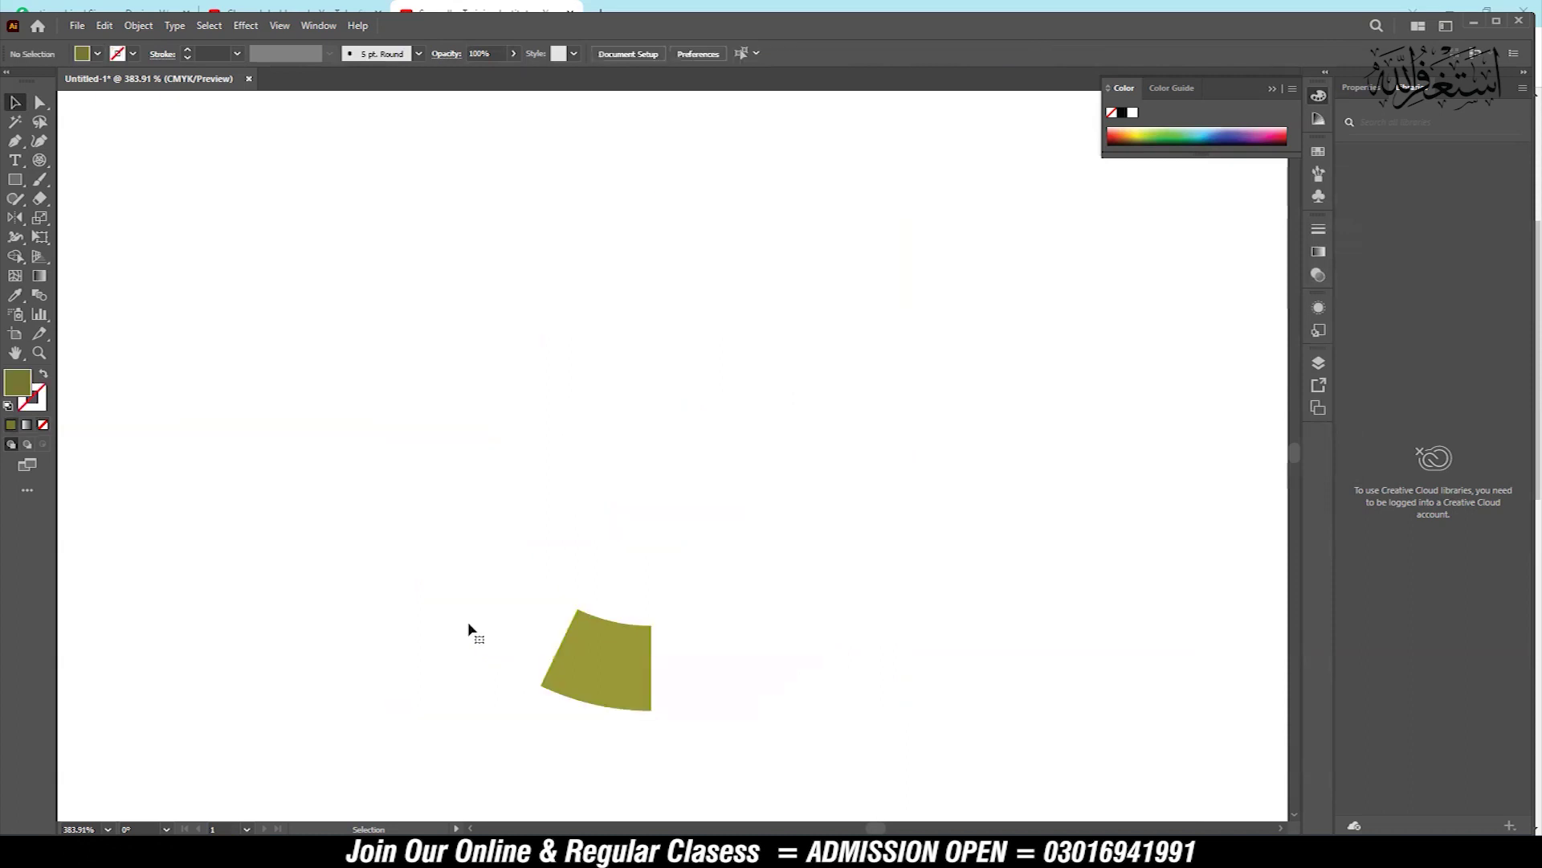
key(ctrl+z)
key(ctrl+z)
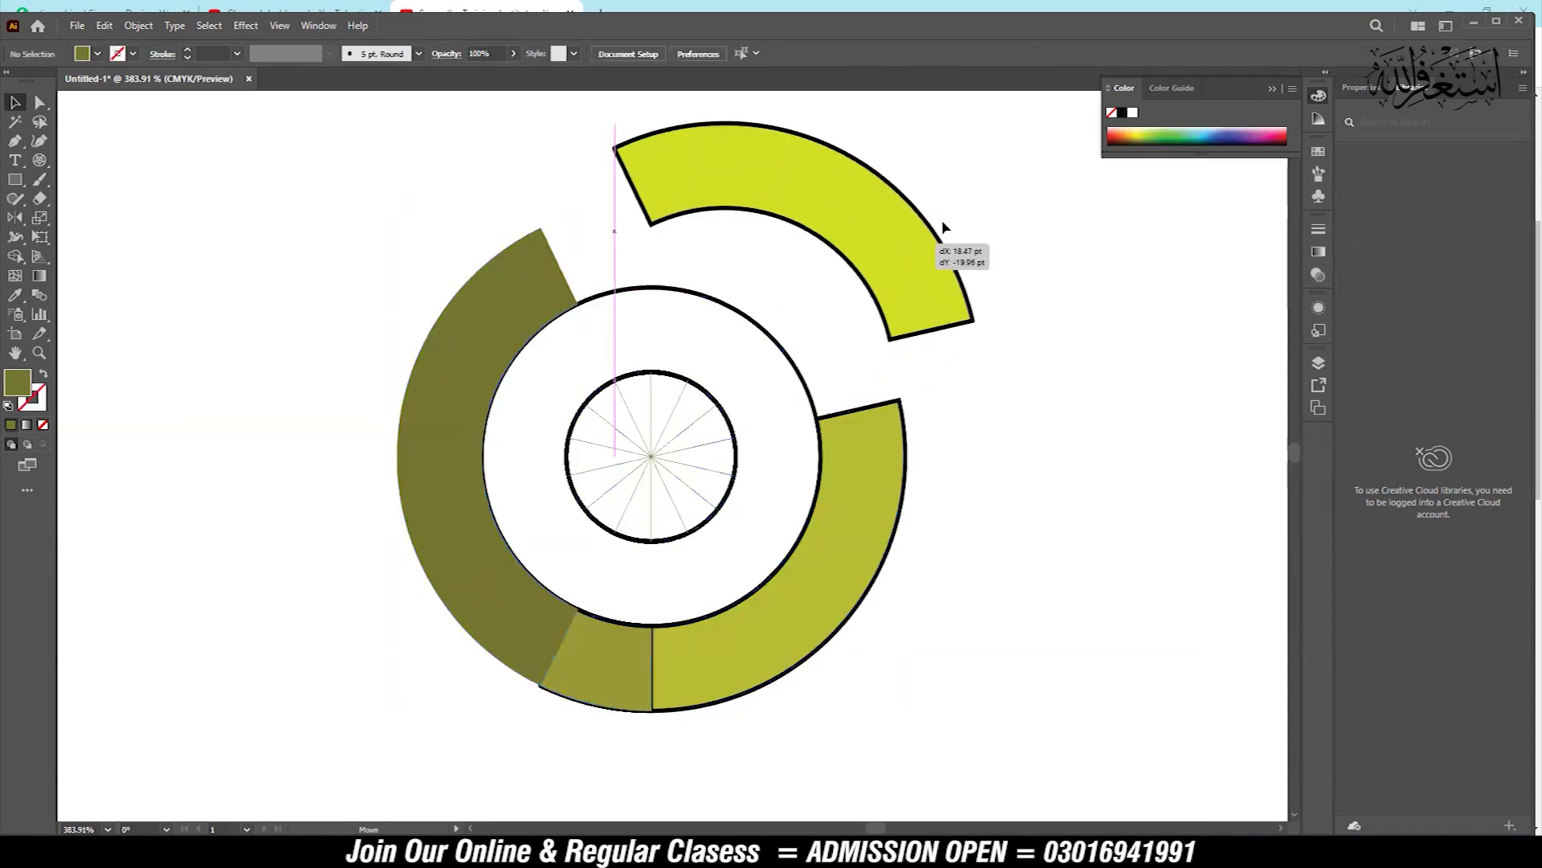
key(ctrl+z)
key(ctrl+z)
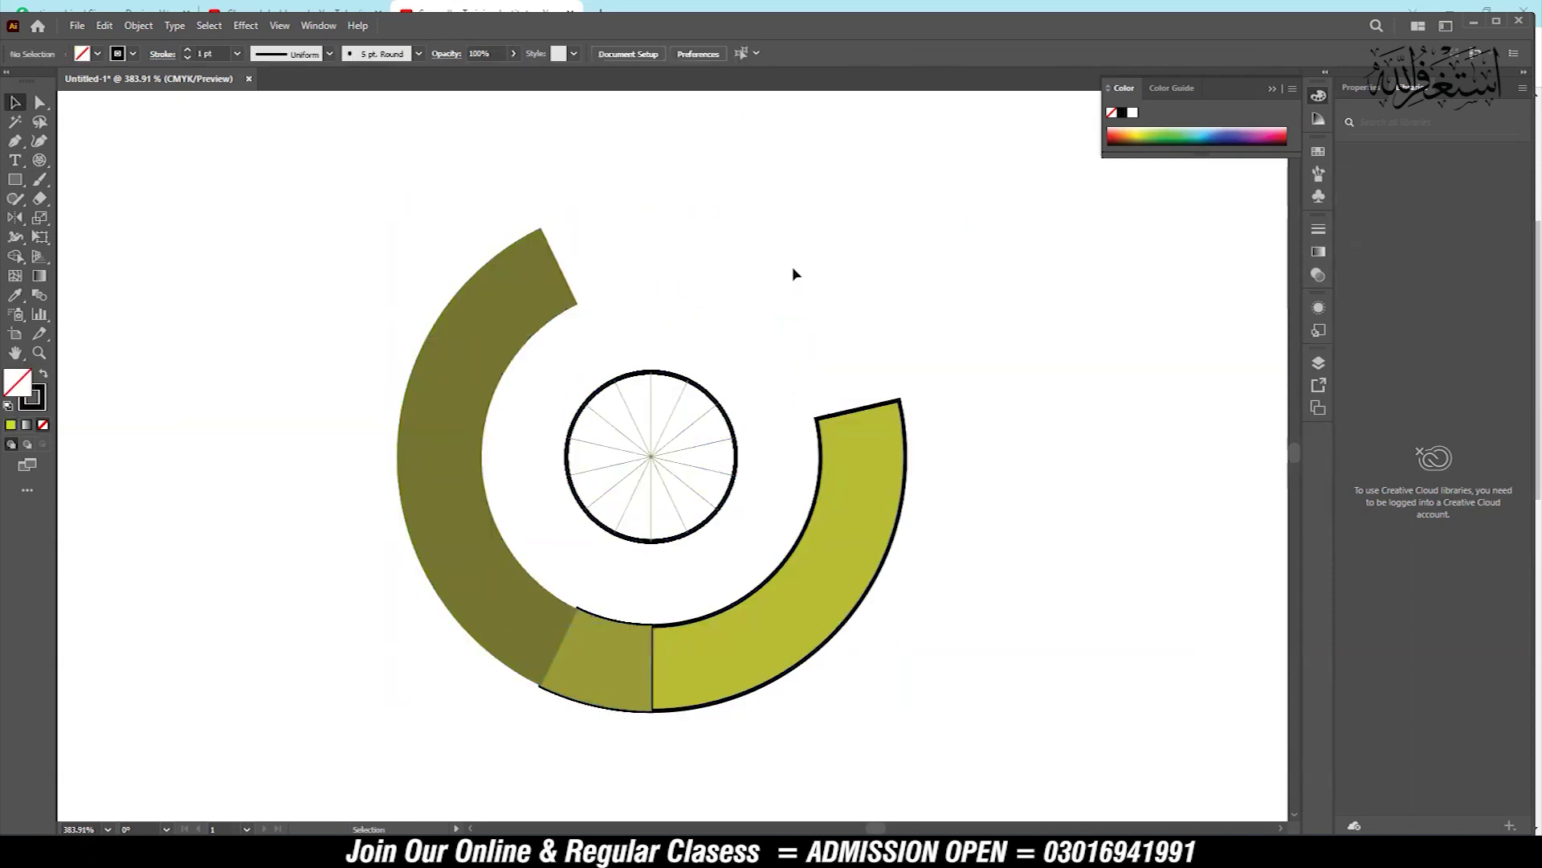
key(ctrl+z)
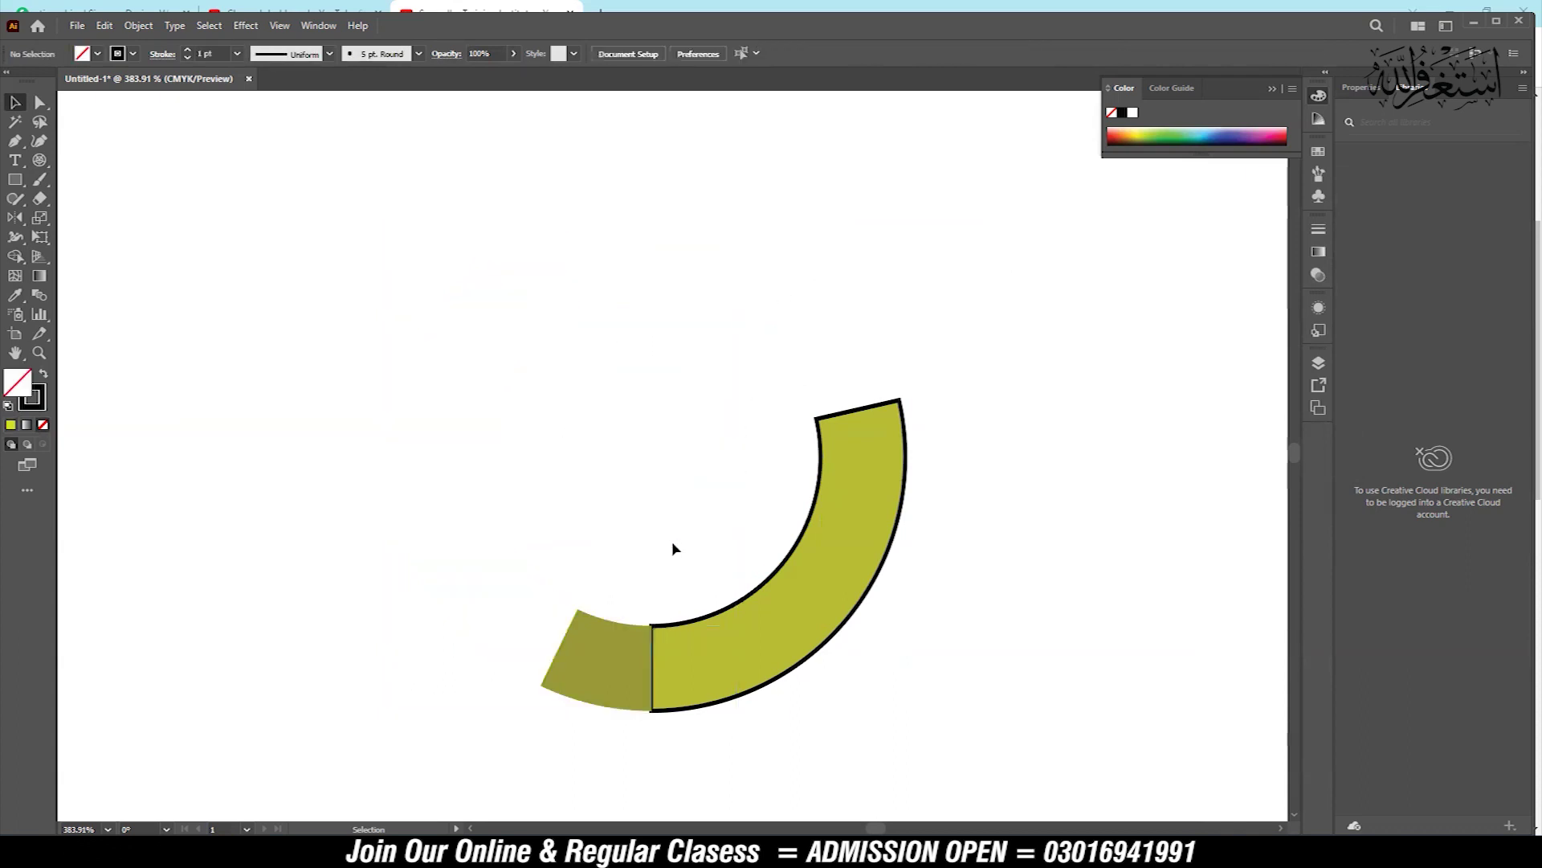
key(ctrl+z)
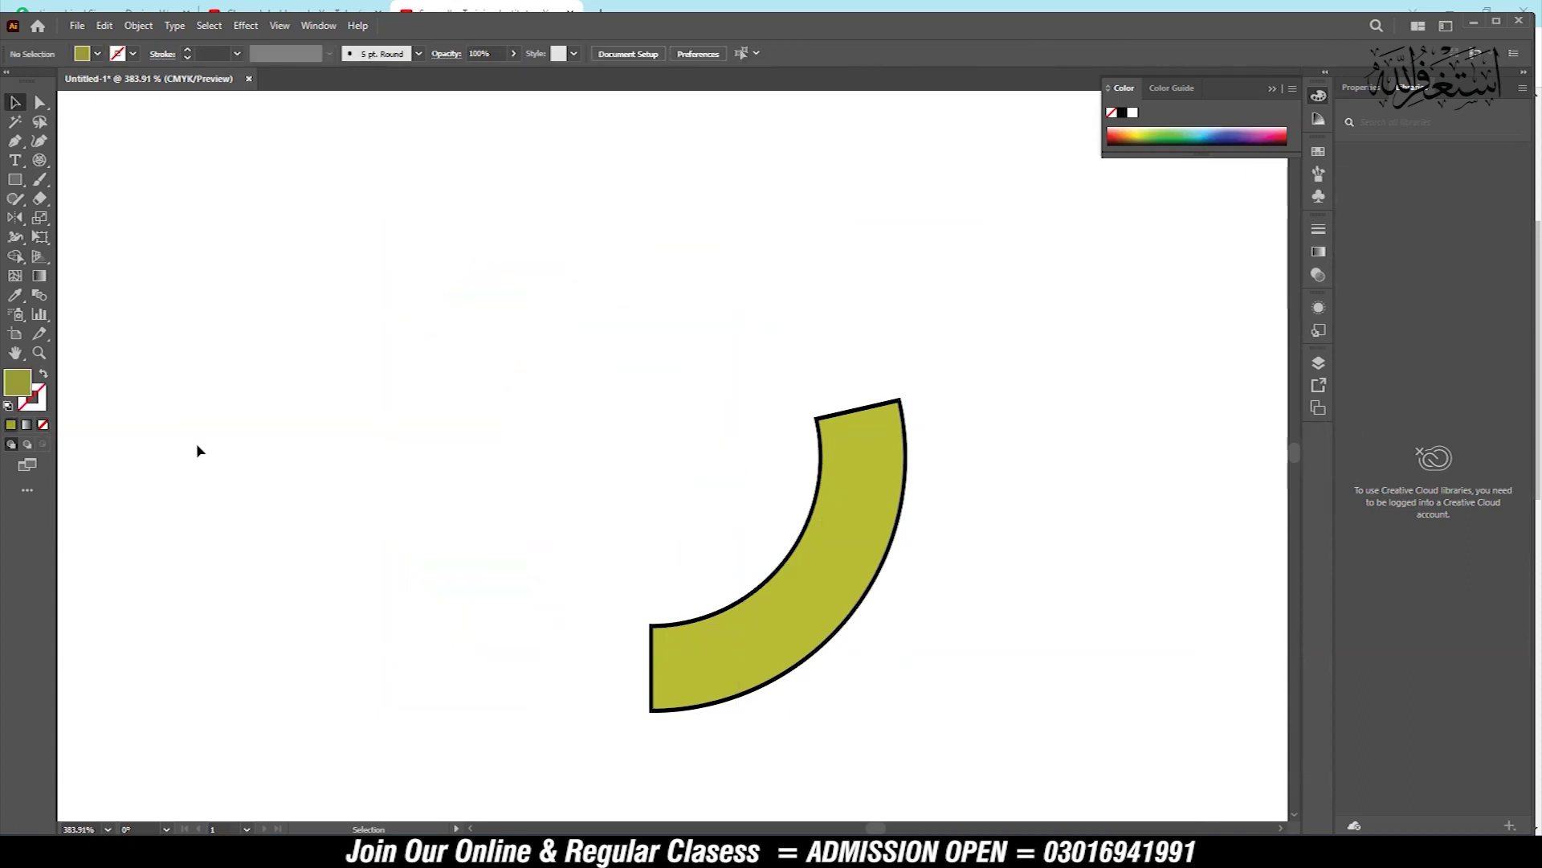
key(ctrl+z)
key(z)
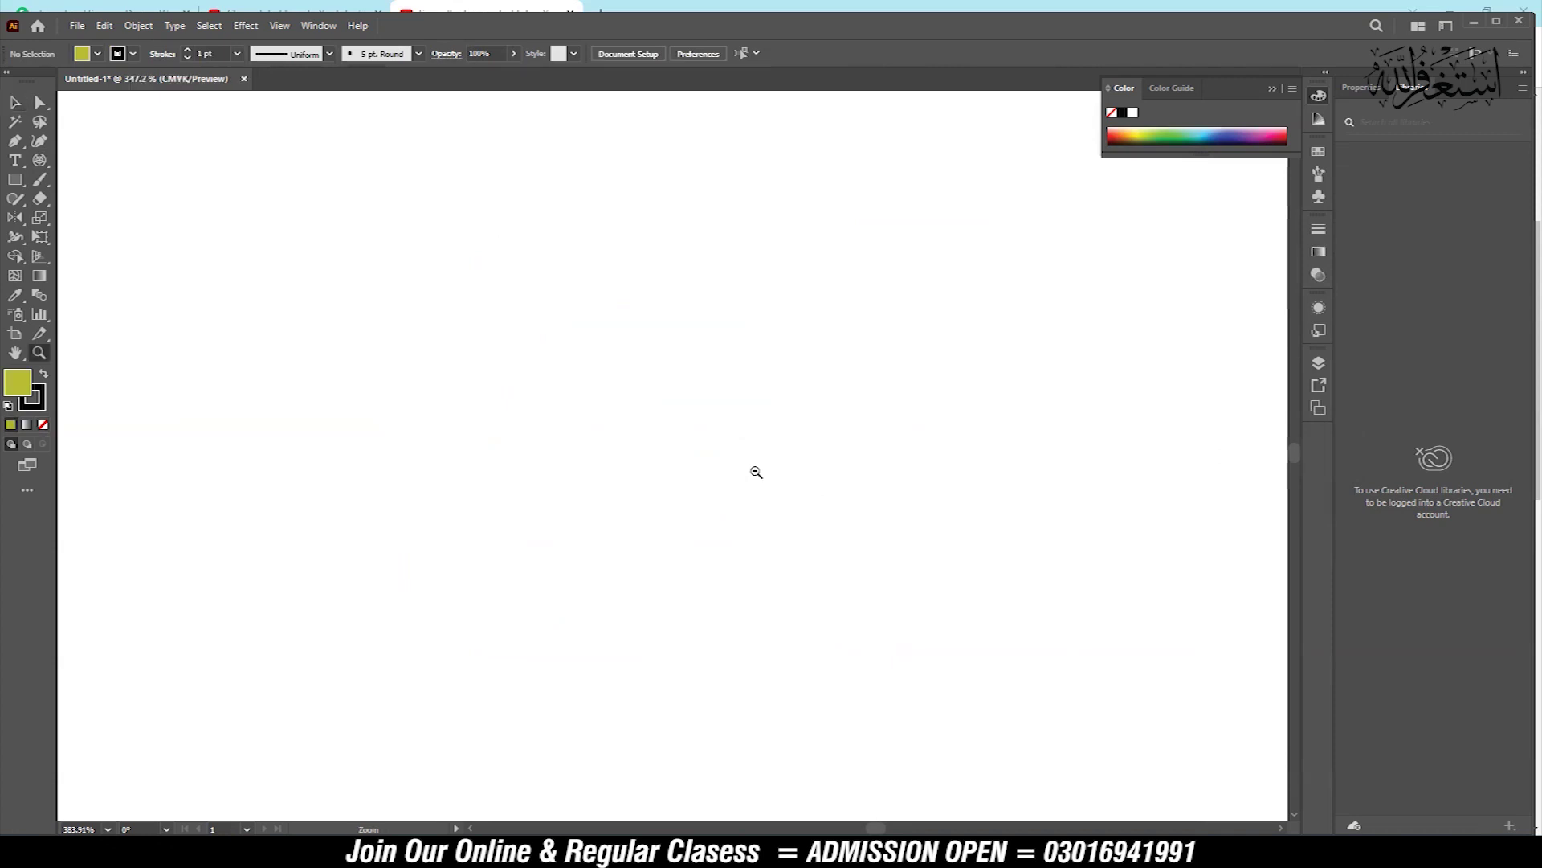
drag(753, 472, 327, 359)
Drag a new polar grid on the artboard with four concentric rings and six wedges
click(39, 160)
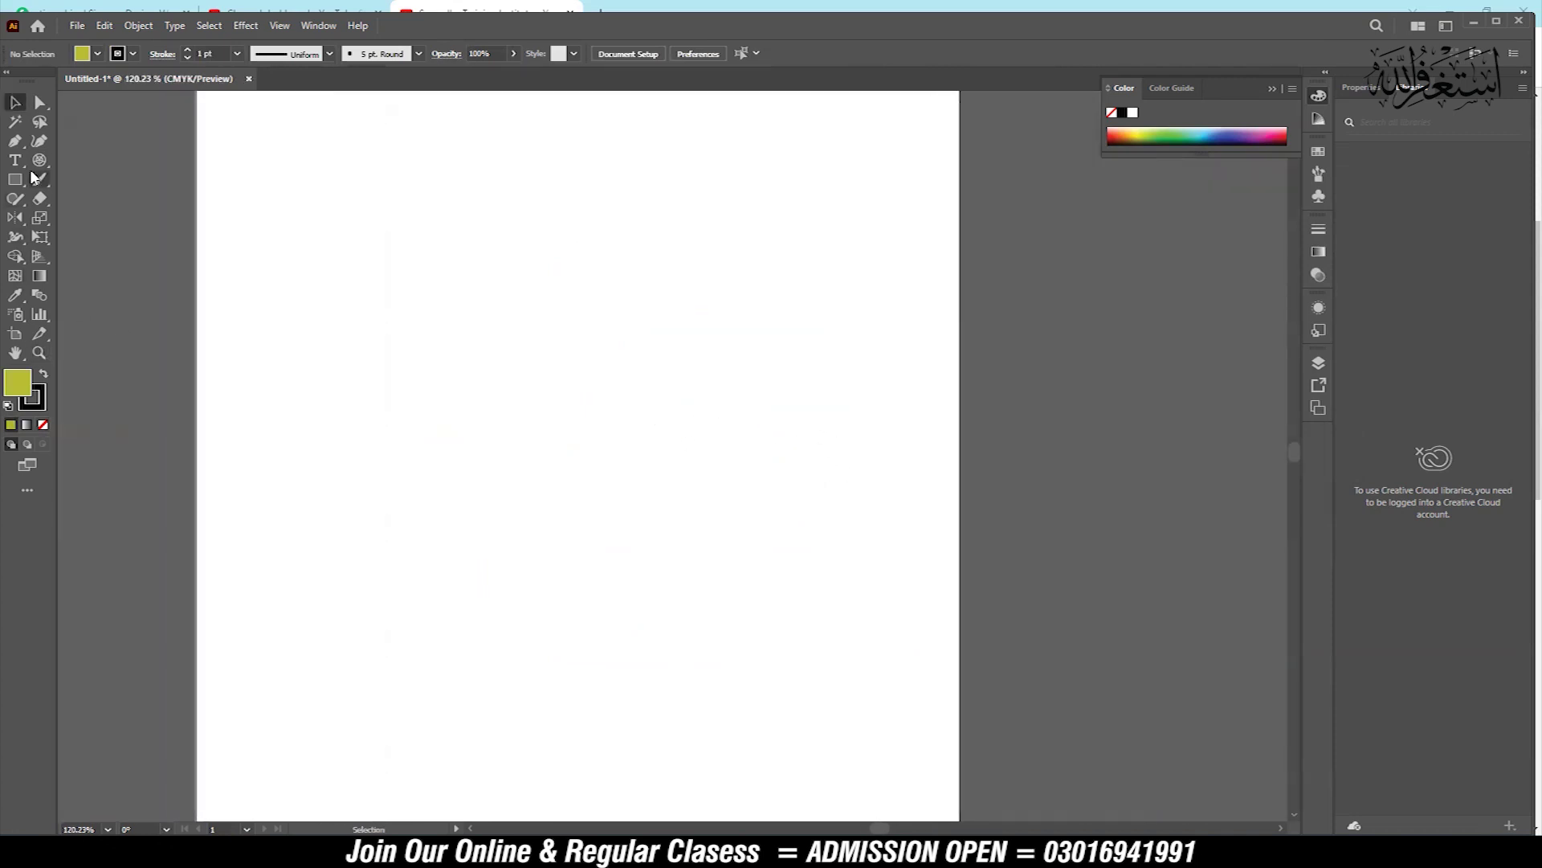
drag(571, 421, 867, 724)
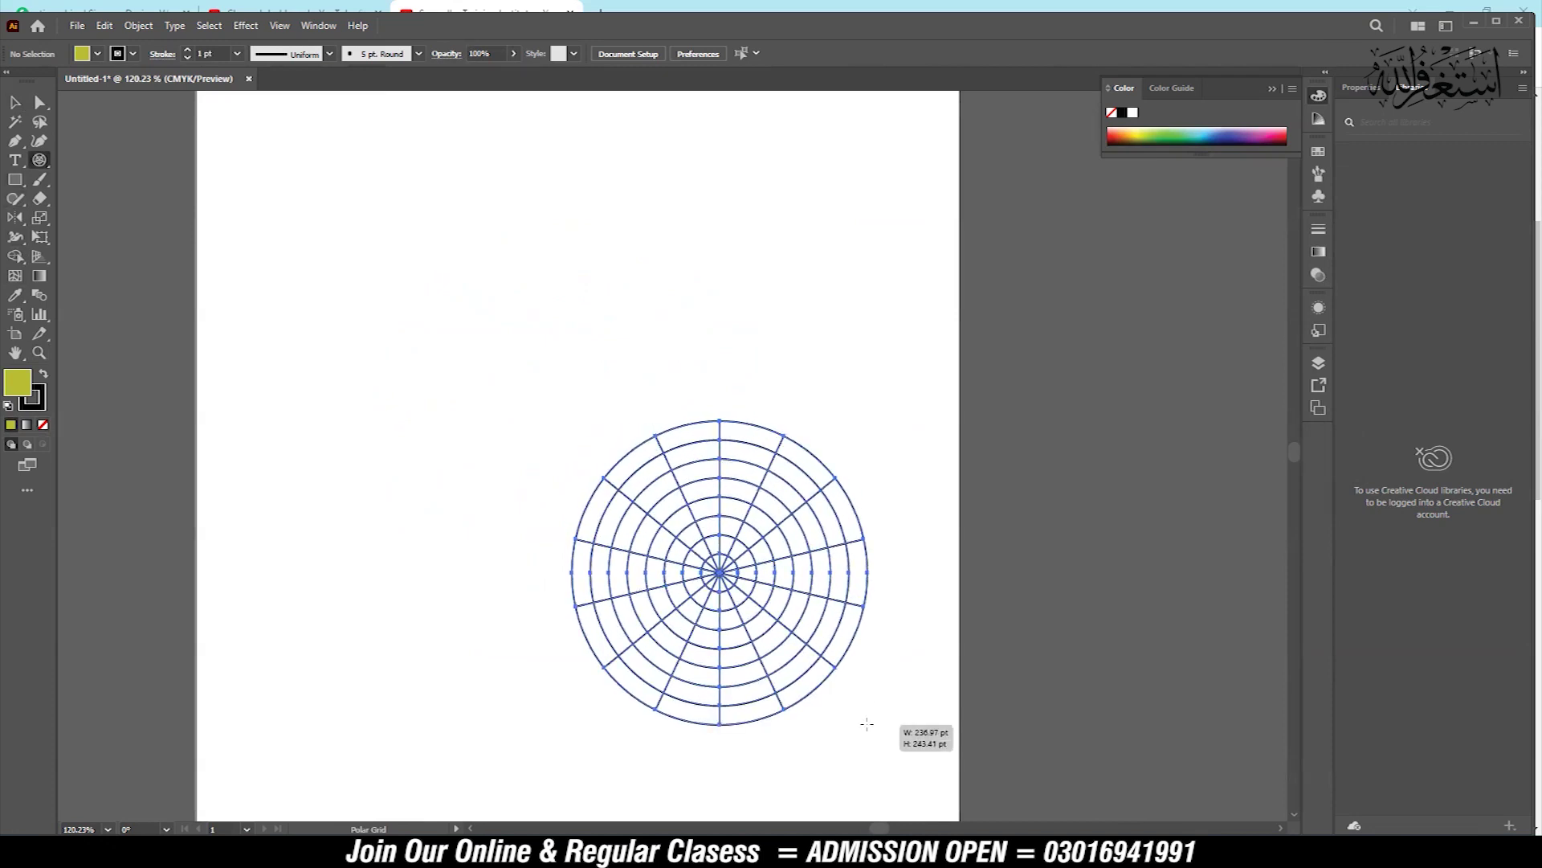
key(Up)
key(Up)
key(Up)
key(Down)
key(Down)
key(Down)
key(Down)
key(Down)
key(Down)
key(Up)
key(Up)
key(Up)
key(Down)
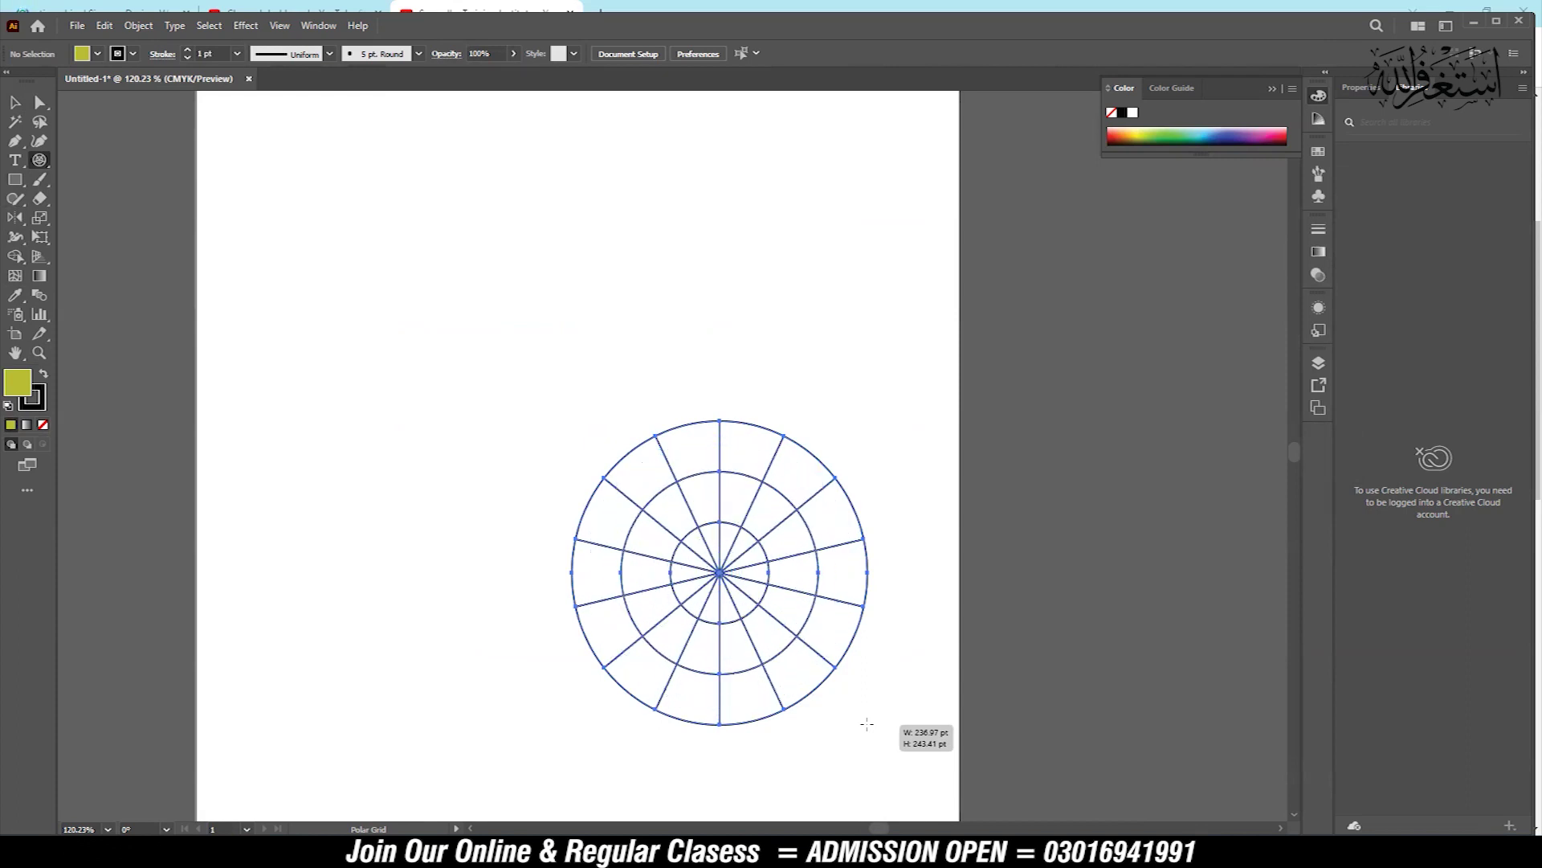
key(Up)
key(Right)
key(Right)
key(Right)
key(Left)
key(Left)
key(Left)
key(Left)
key(Left)
key(Left)
key(Left)
key(Left)
key(Left)
key(Left)
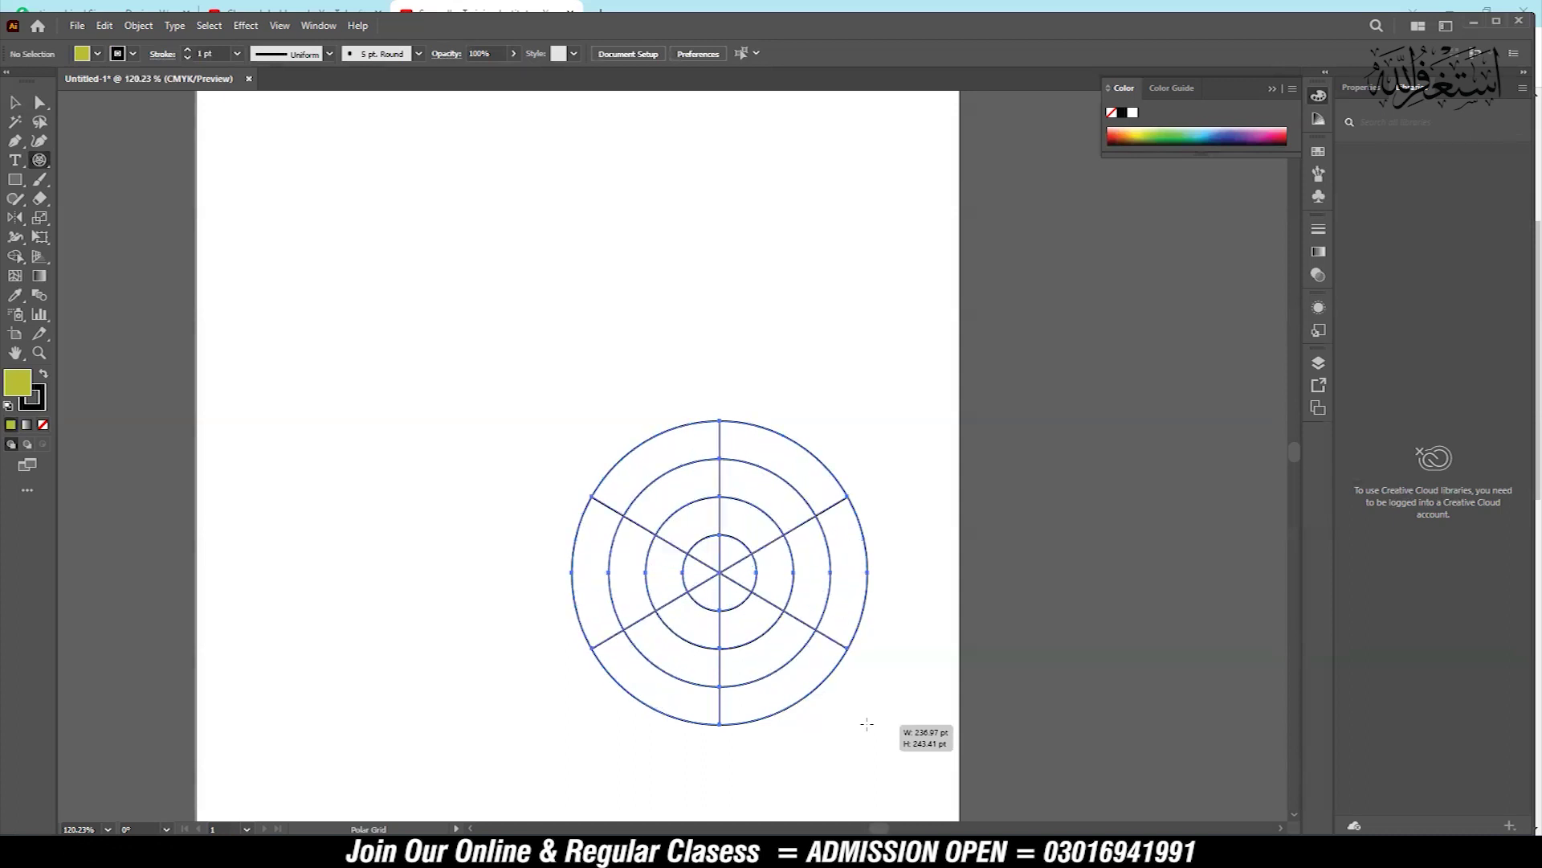
drag(866, 724, 866, 724)
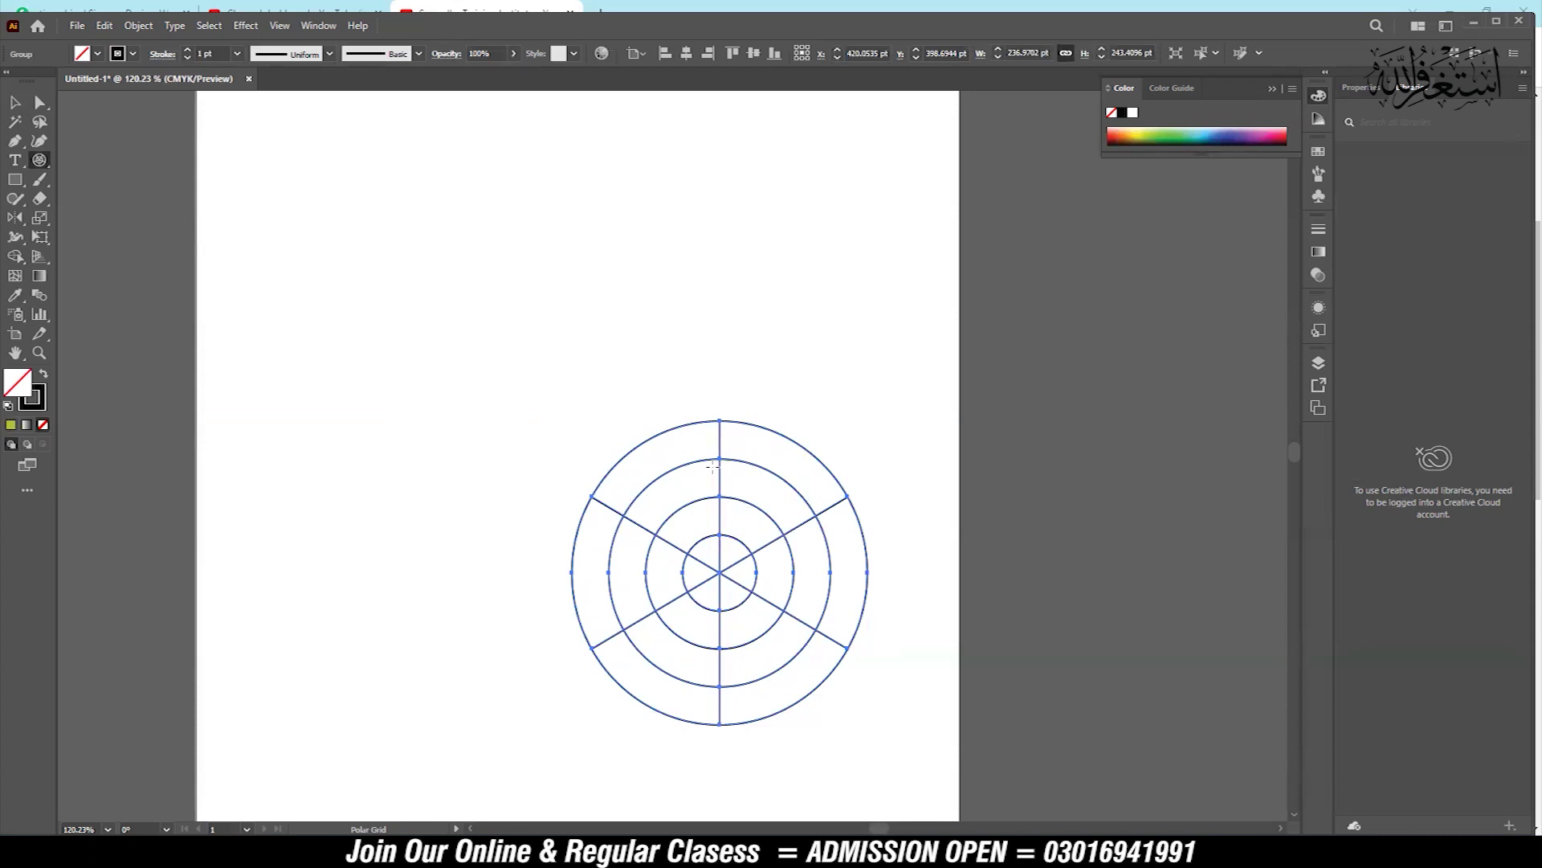
Move the grid up-left and delete its right wedge, outer arc and spoke extensions with Shape Builder
drag(720, 473, 610, 347)
key(z)
click(700, 424)
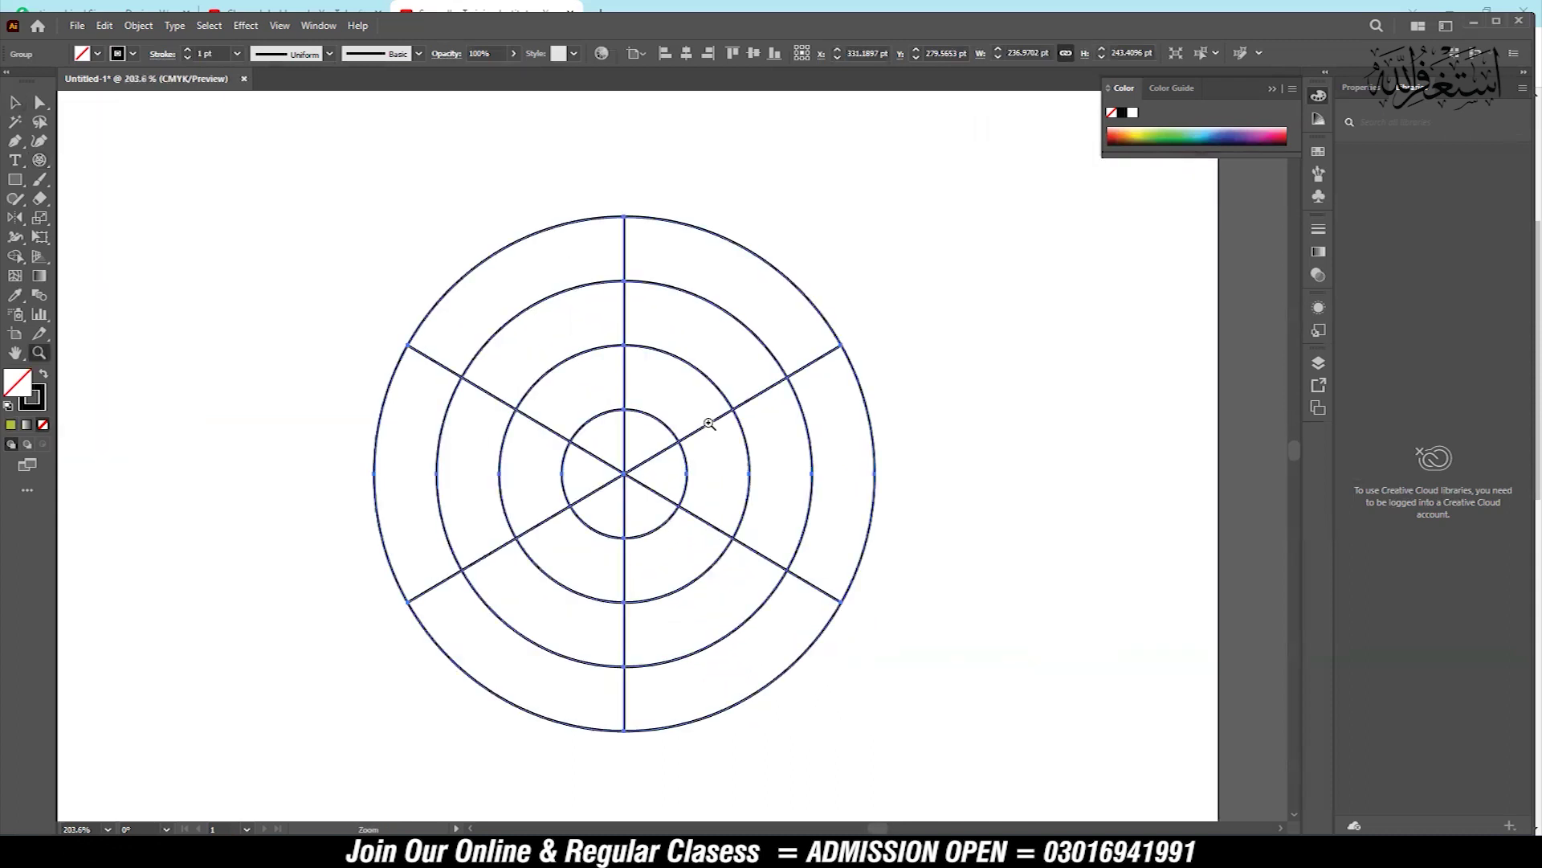
key(shift+m)
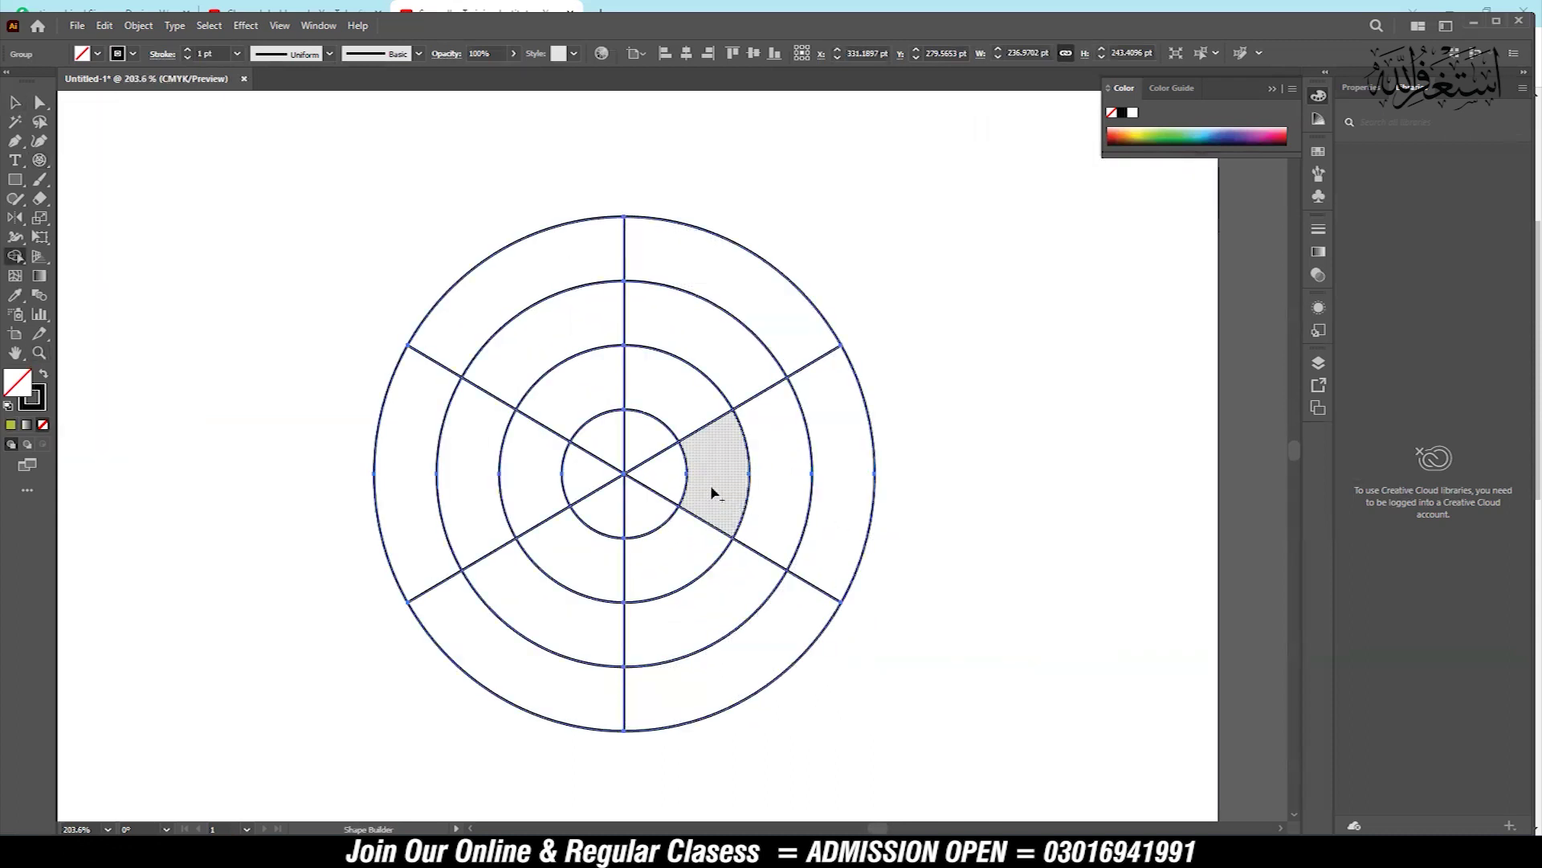
drag(731, 474, 1135, 436)
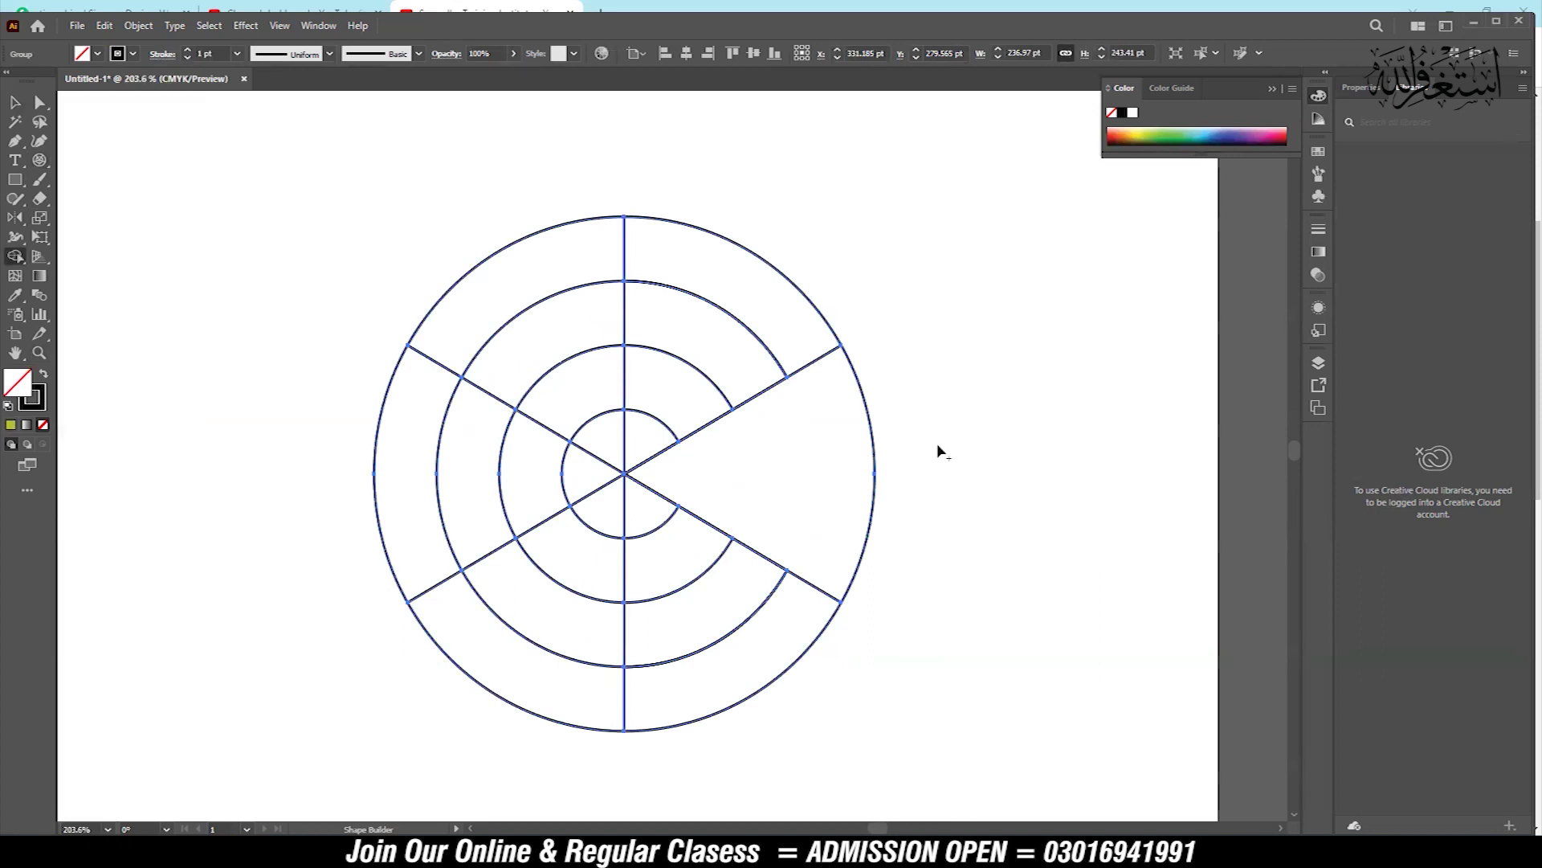
alt+click(812, 458)
alt+click(812, 358)
alt+click(814, 586)
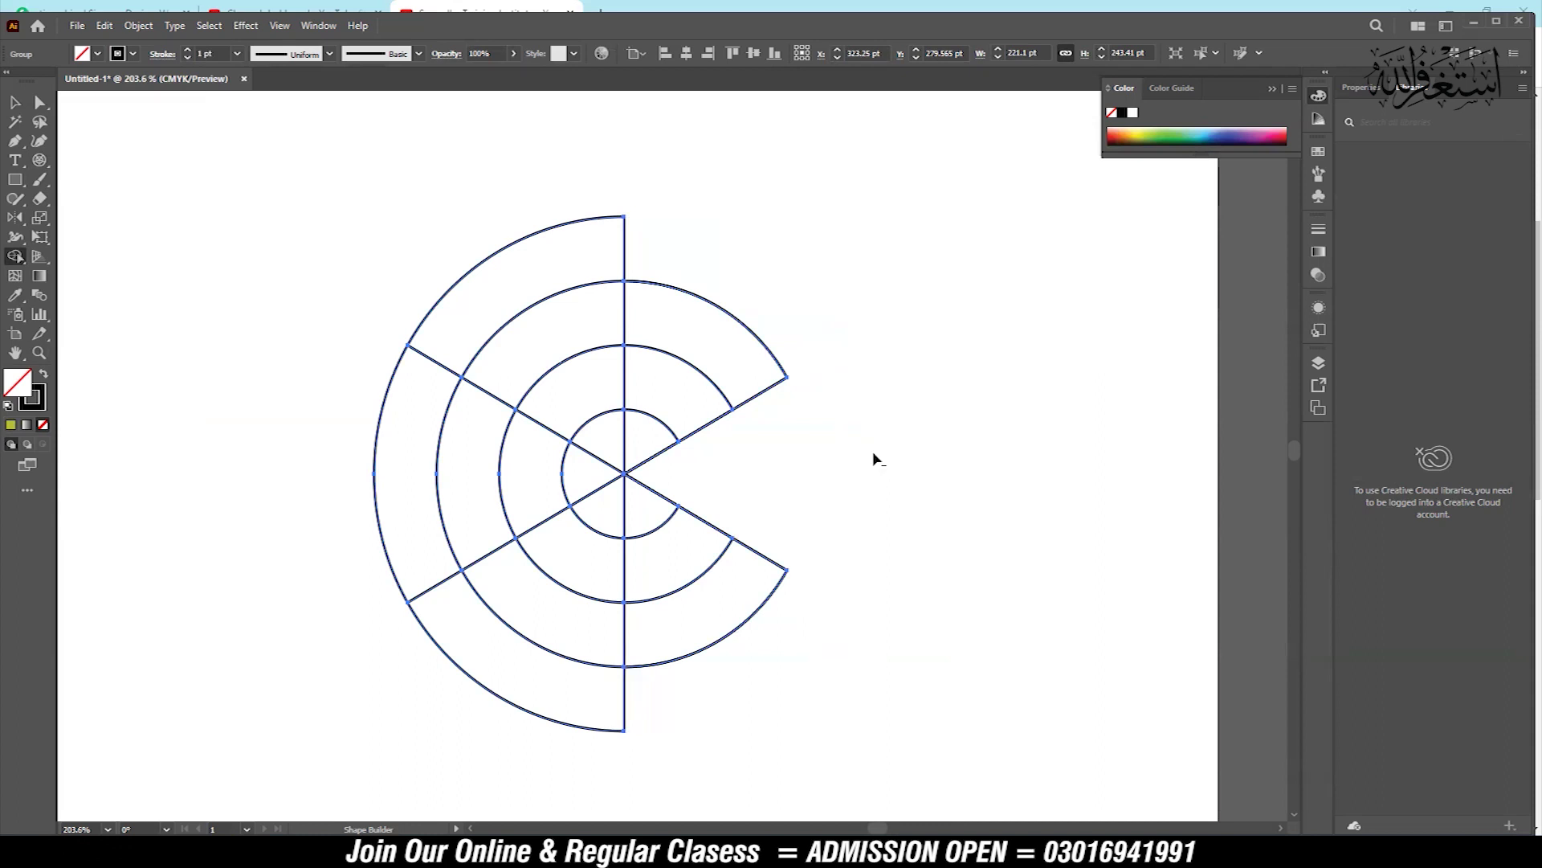
drag(636, 218, 378, 532)
alt+click(415, 598)
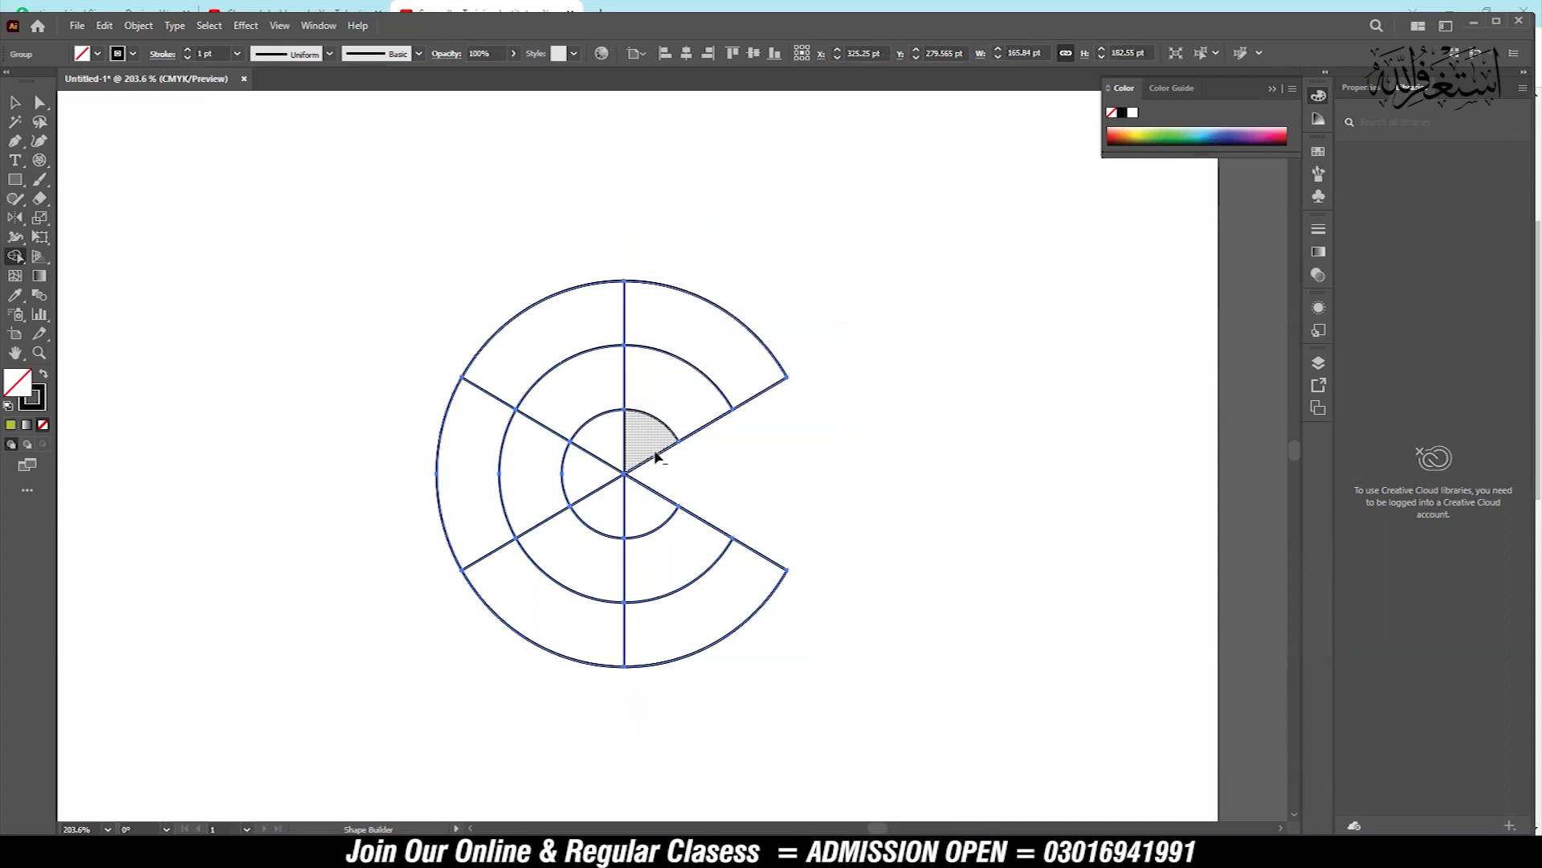
Remove the centre sectors and merge neighbouring outer and inner sectors into the C shape
drag(647, 439, 654, 462)
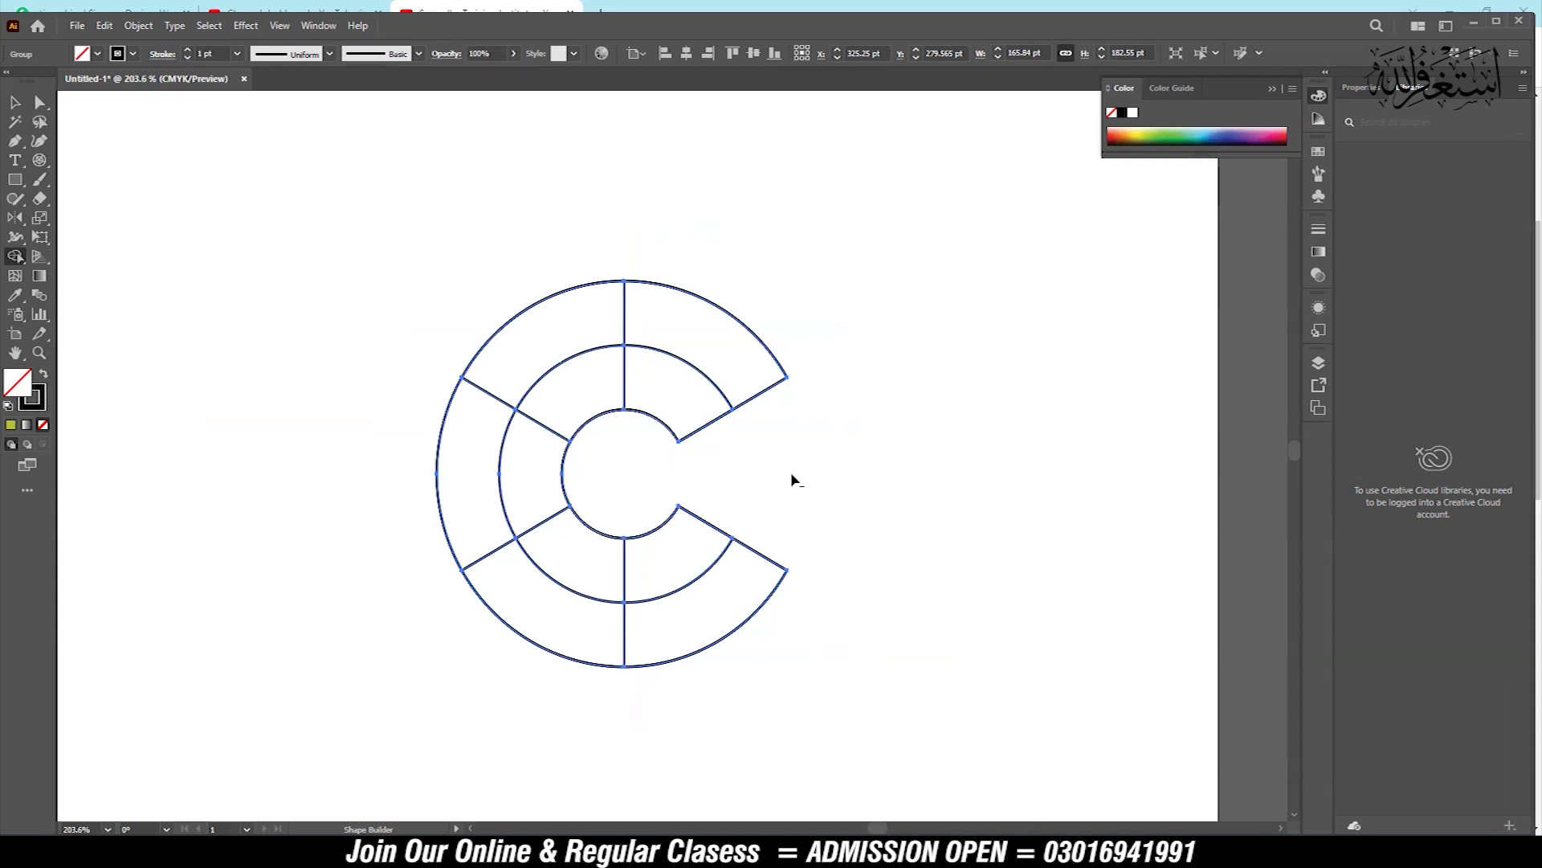
drag(575, 399, 534, 474)
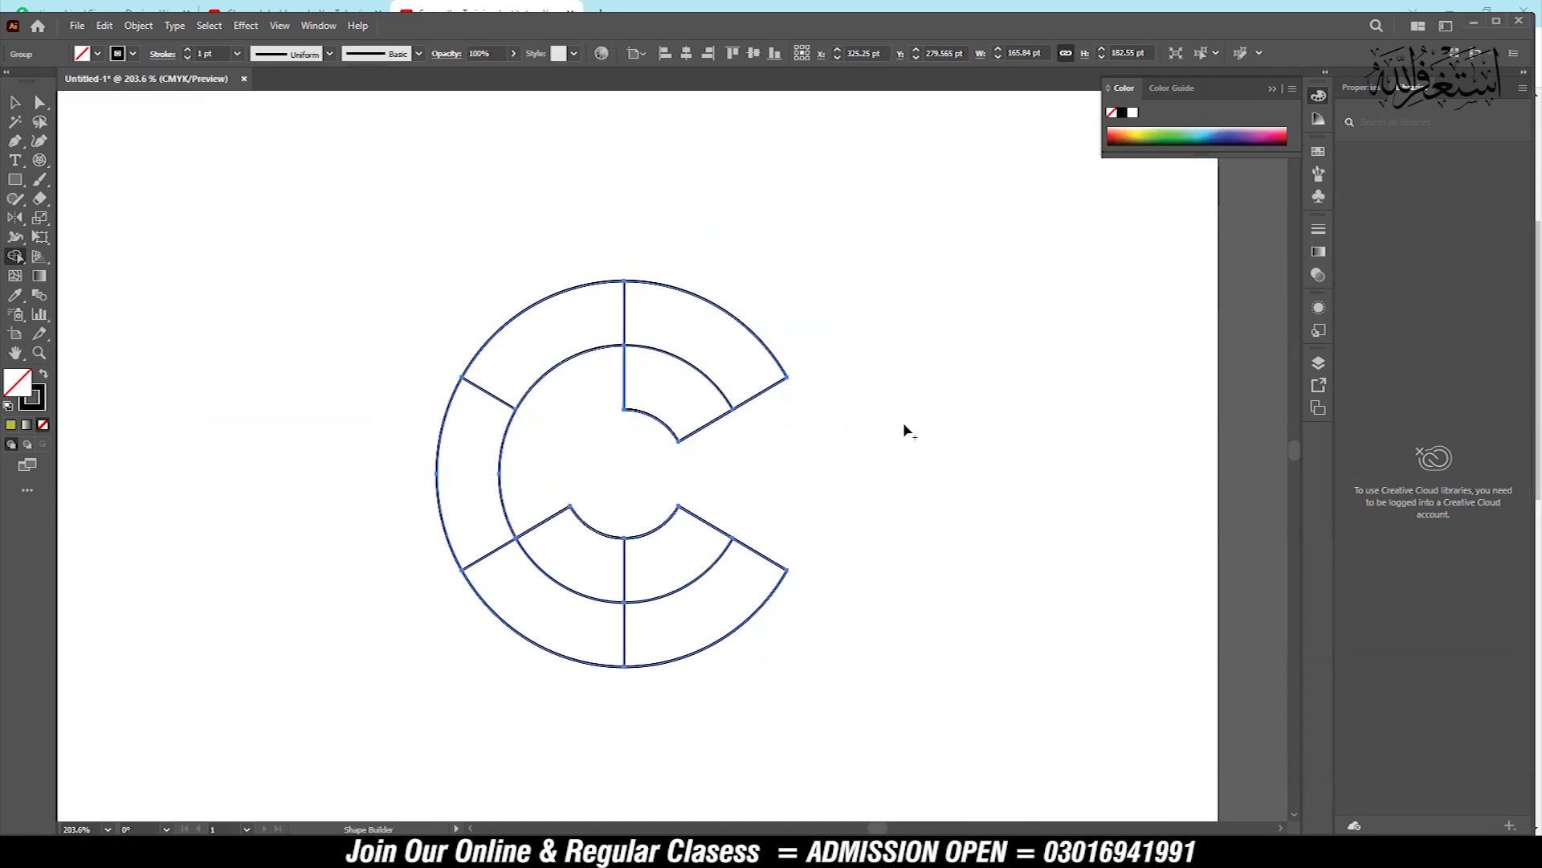
drag(517, 344, 493, 493)
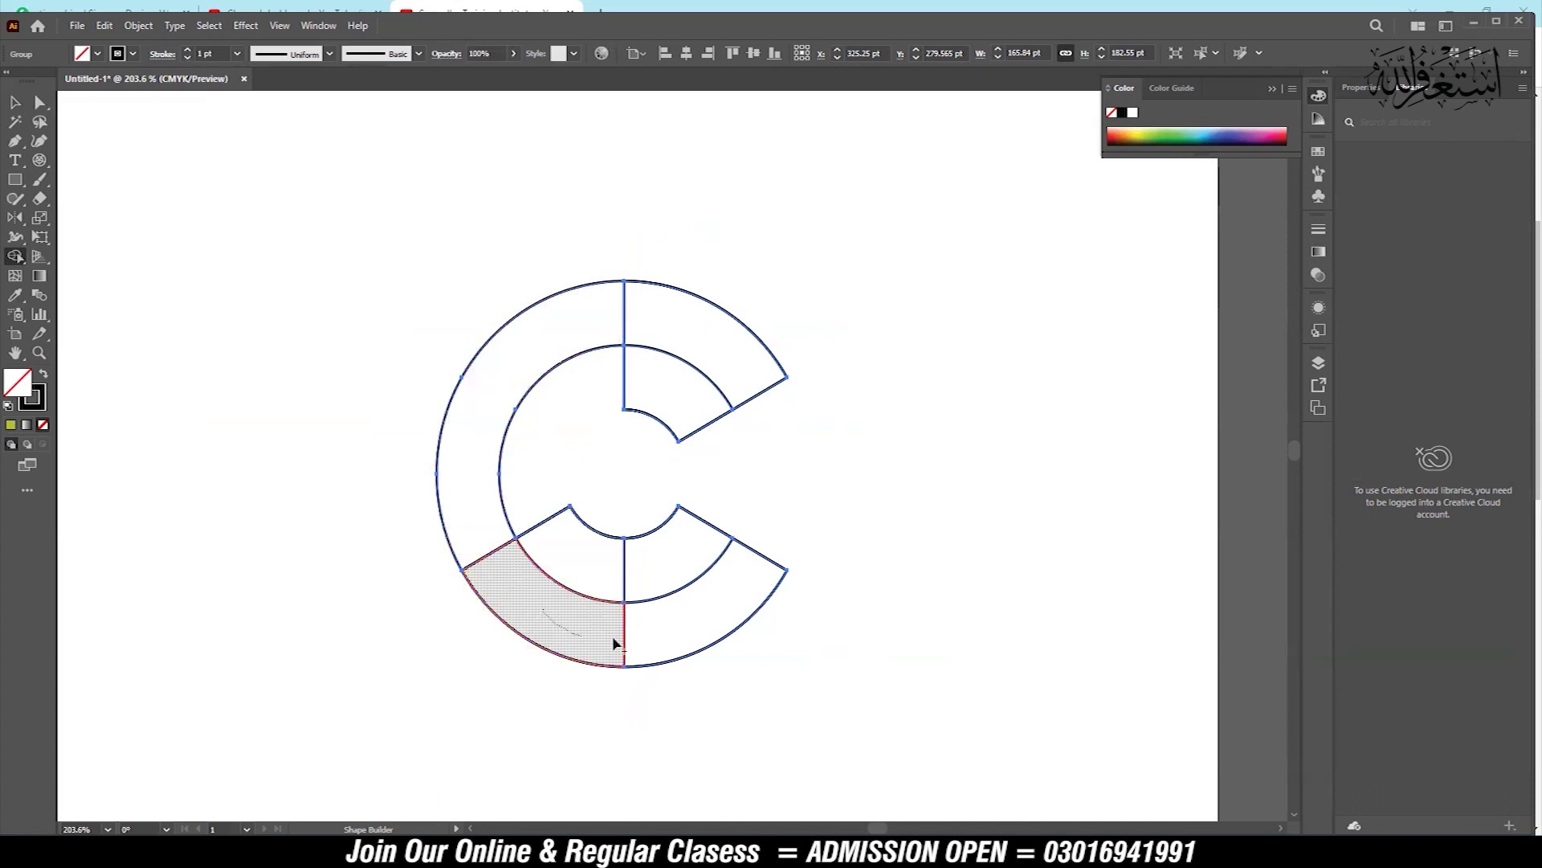
drag(615, 642, 699, 631)
drag(681, 378, 668, 382)
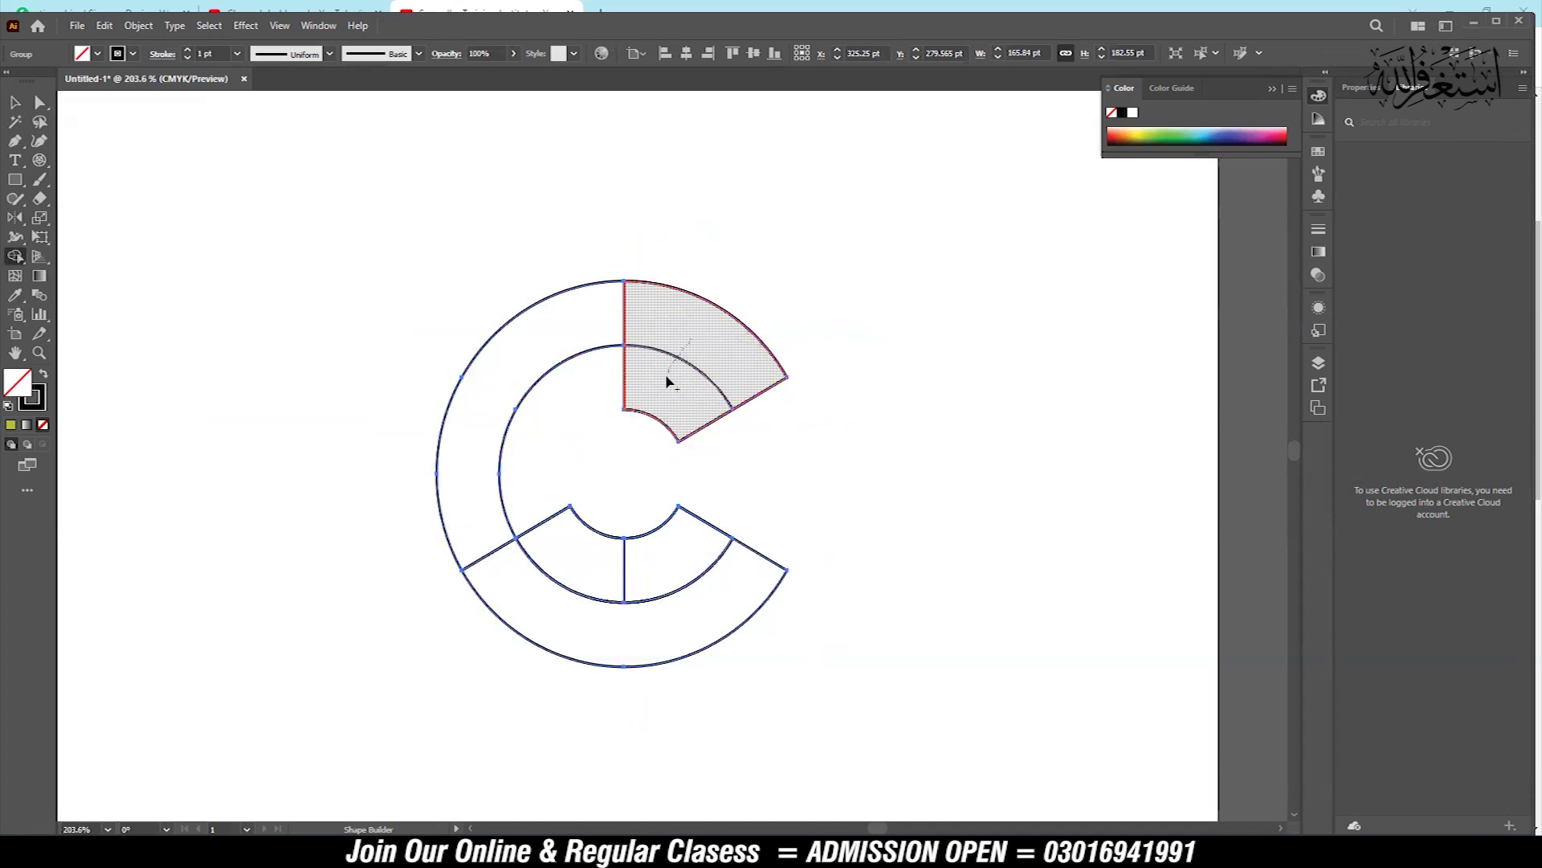
drag(624, 567, 683, 562)
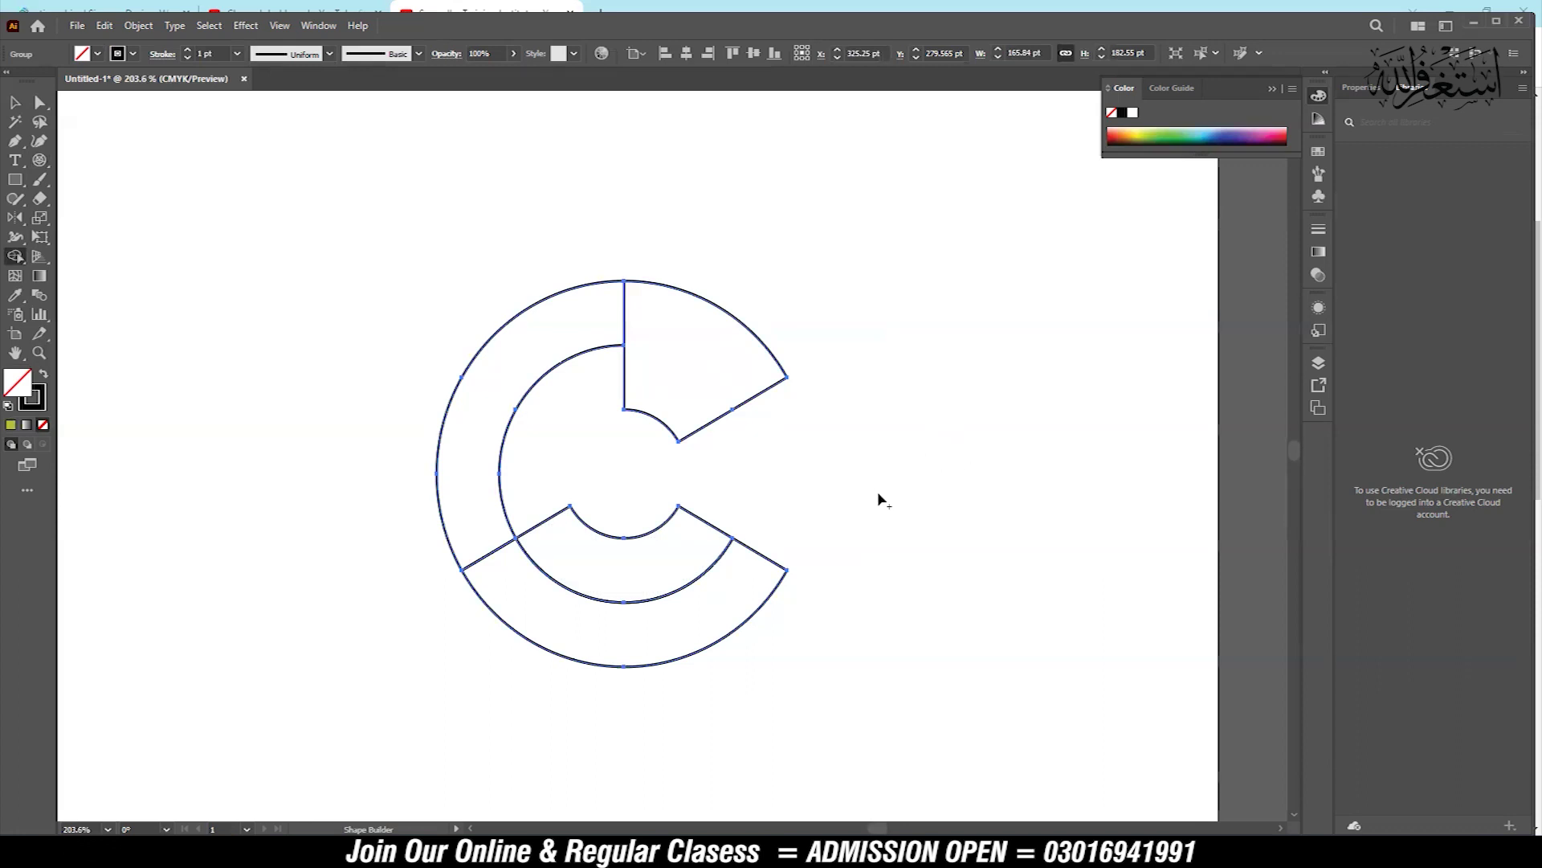
Select the C group and drag it toward the left side of the page
key(v)
click(955, 417)
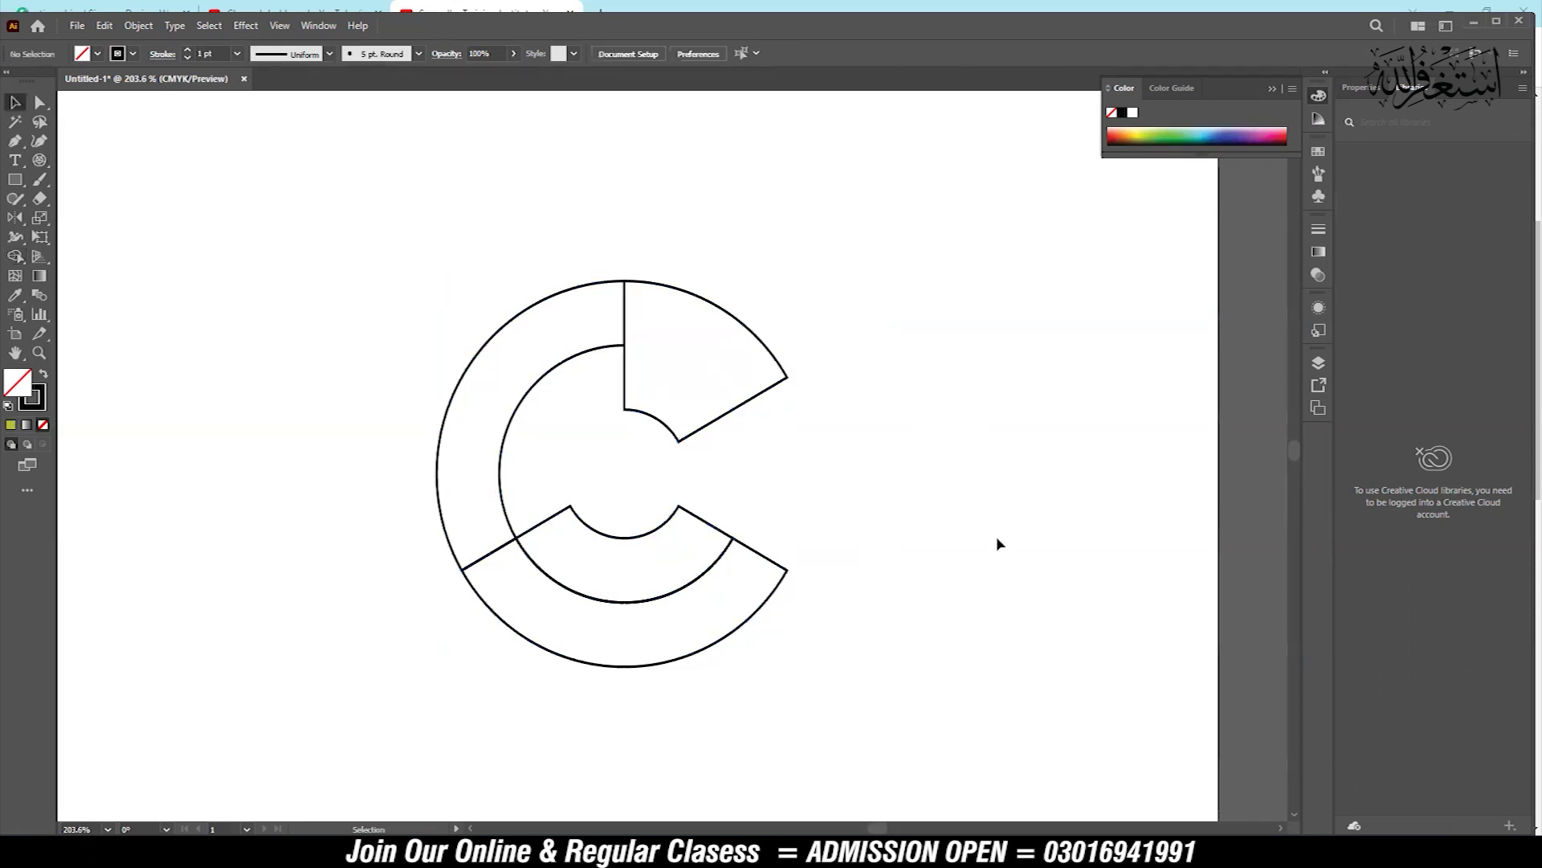
click(737, 411)
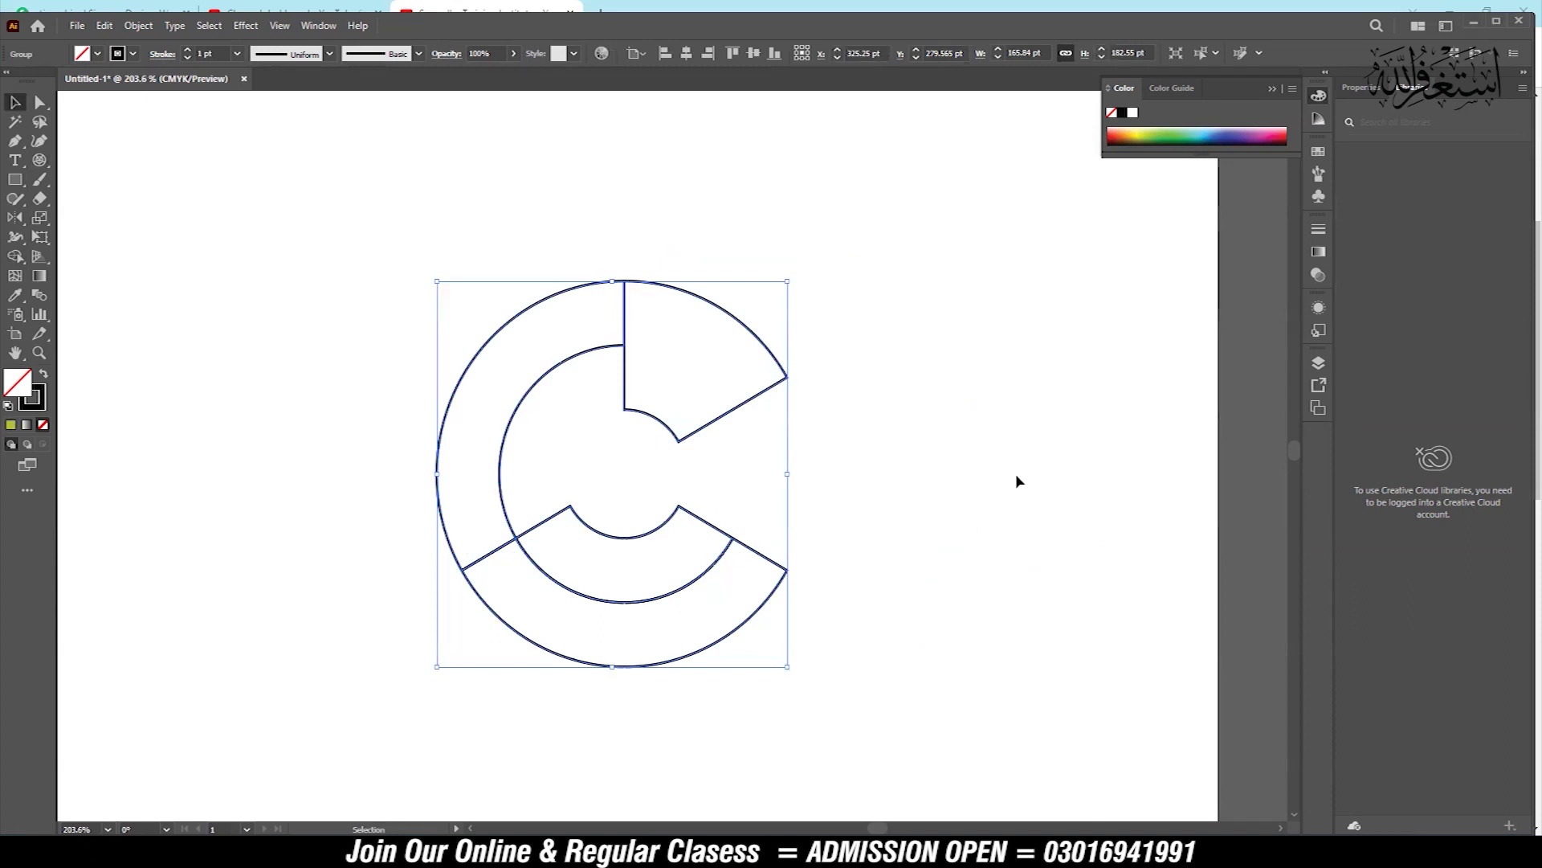
drag(1015, 474, 926, 427)
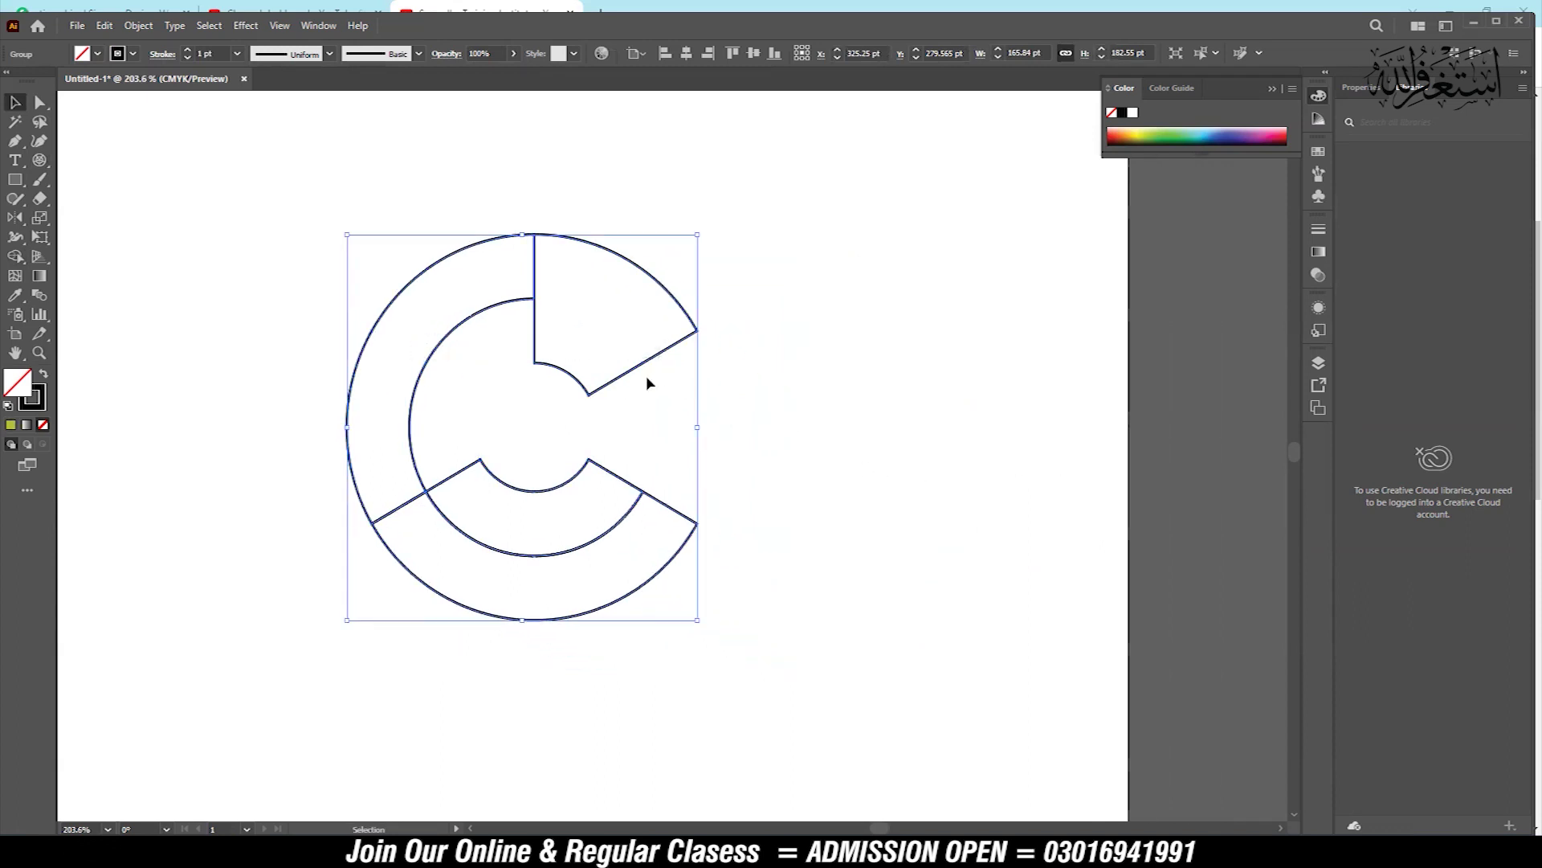
drag(646, 359, 403, 346)
Add a text object right of the C reading 'yor logo here'
key(t)
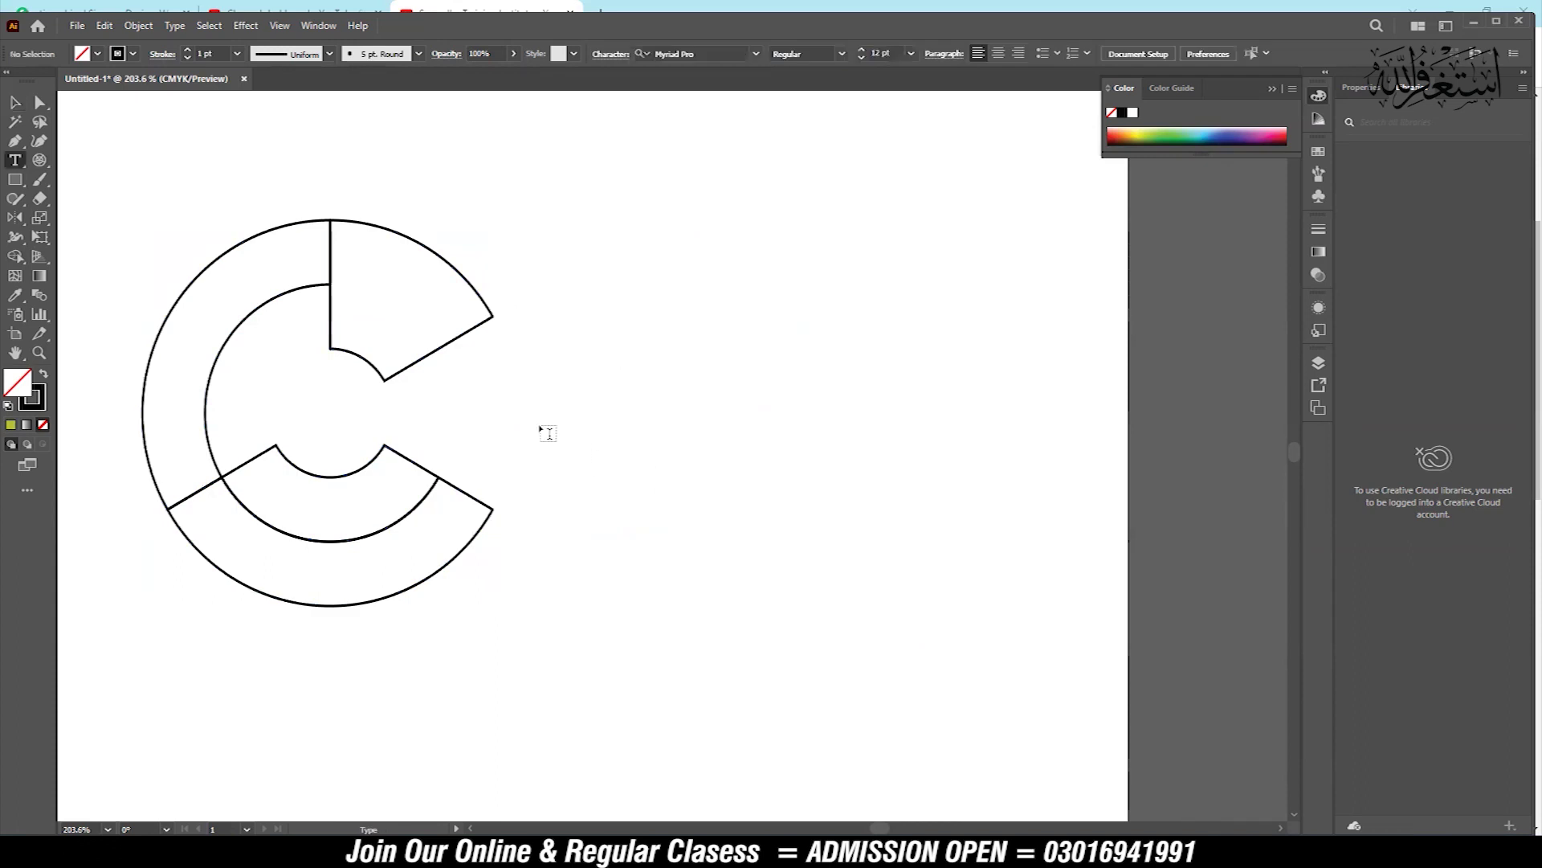
click(537, 424)
key(BackSpace)
key(ctrl+v)
key(ctrl+a)
key(super+space)
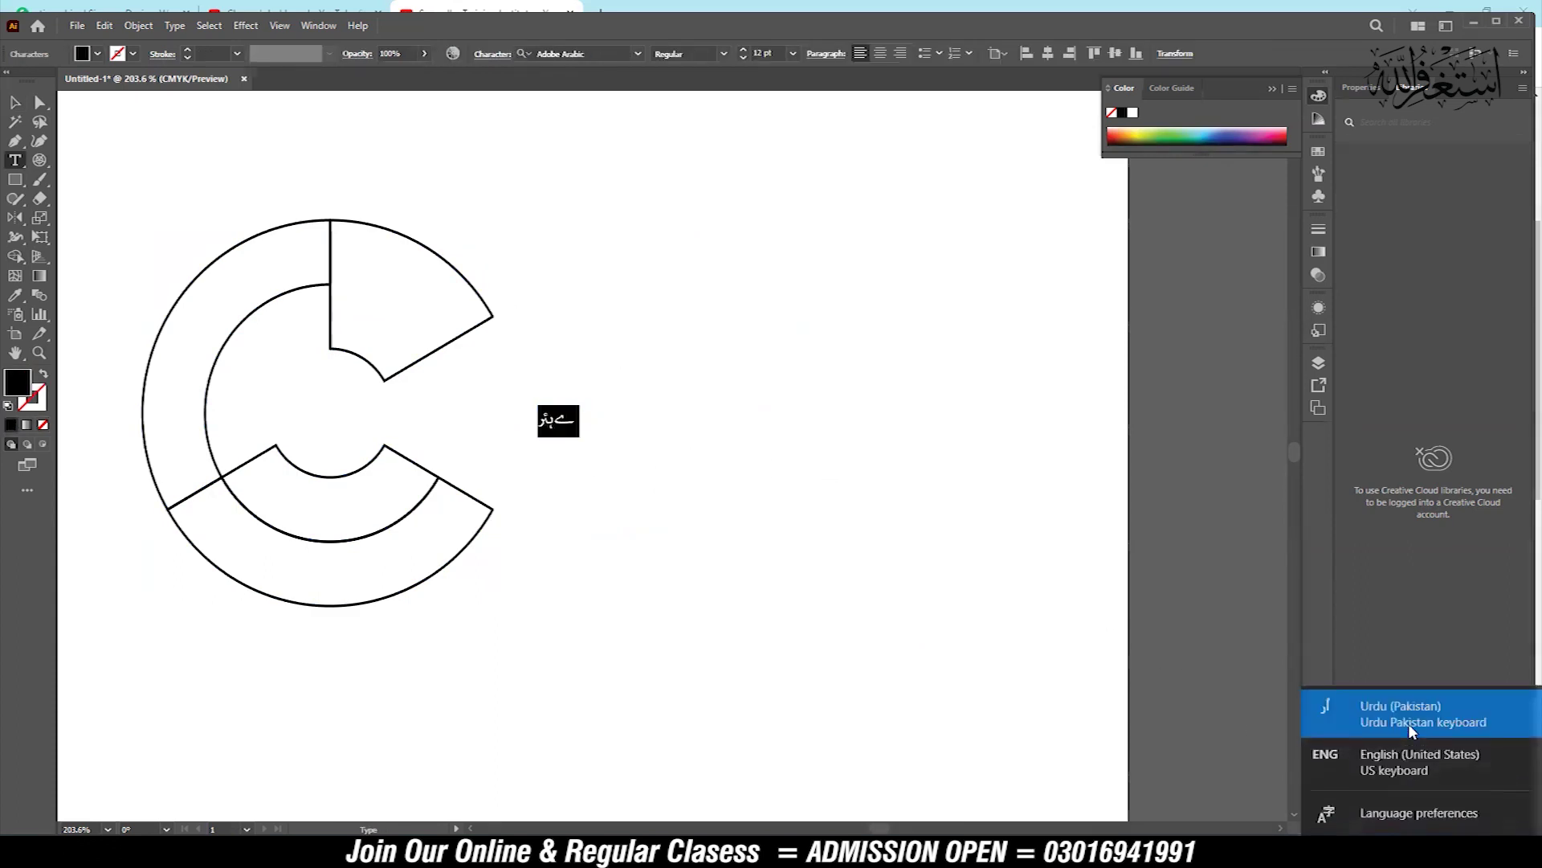
text(o)
key(BackSpace)
text(yor logo here)
click(14, 102)
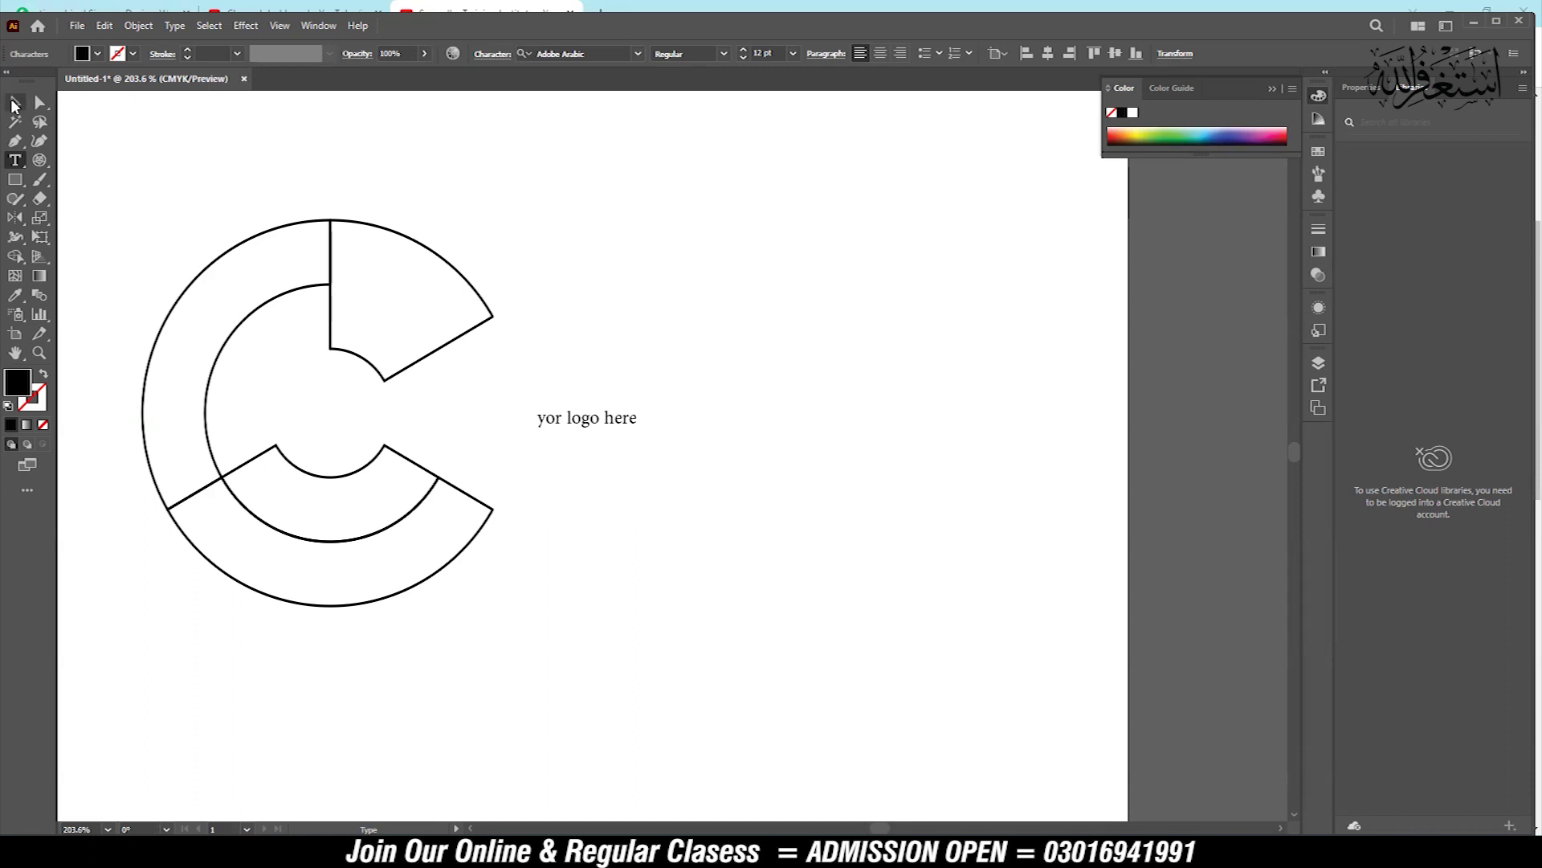
Enlarge the text, shift it right, and set its font to Microsoft YaHei UI
drag(643, 438, 800, 502)
drag(726, 435, 797, 437)
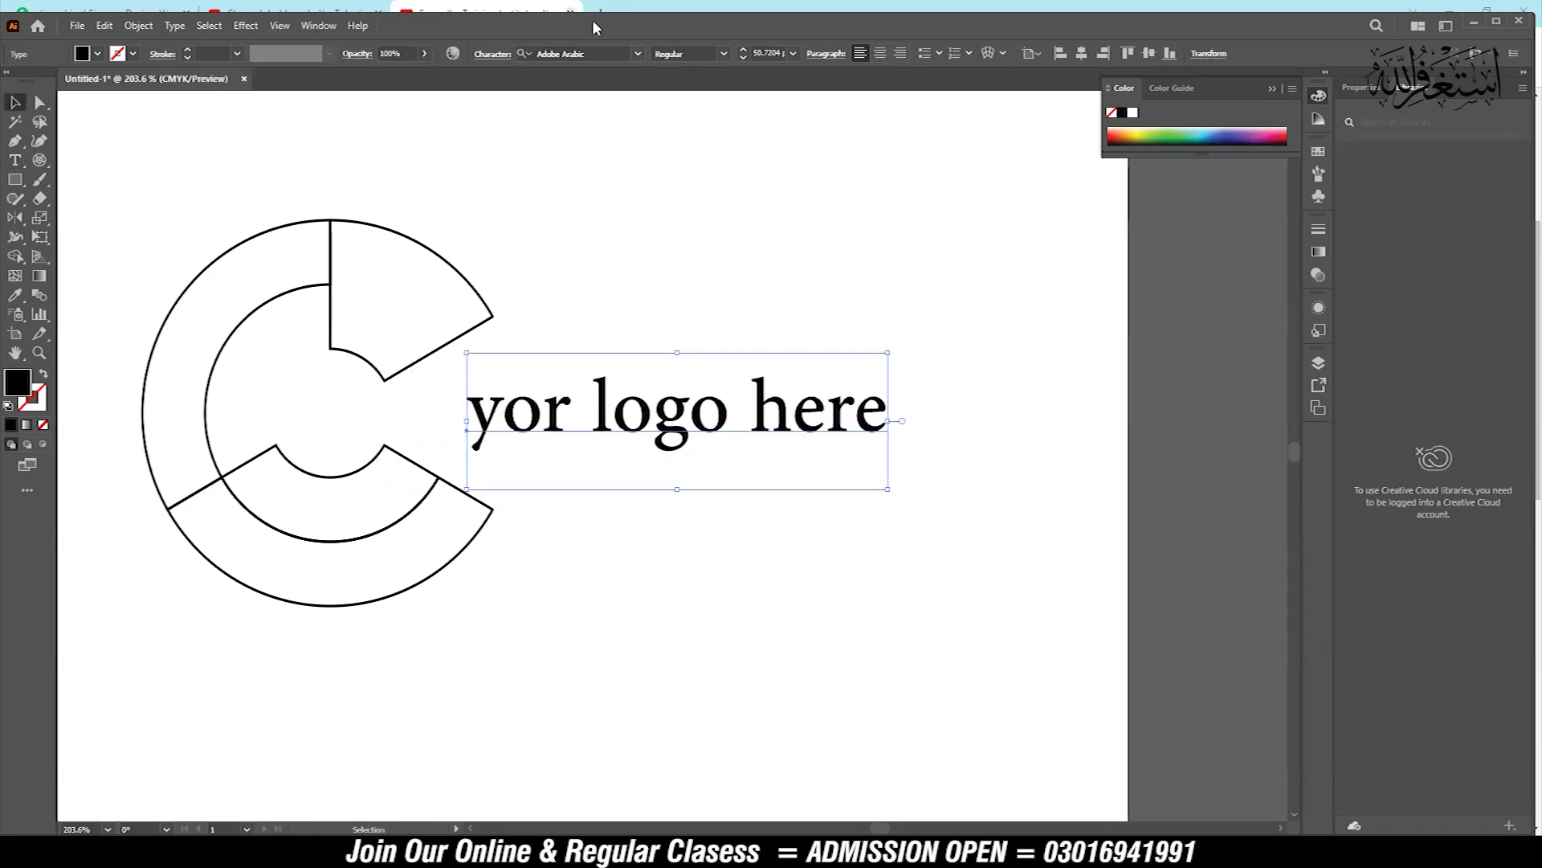
click(638, 53)
click(792, 290)
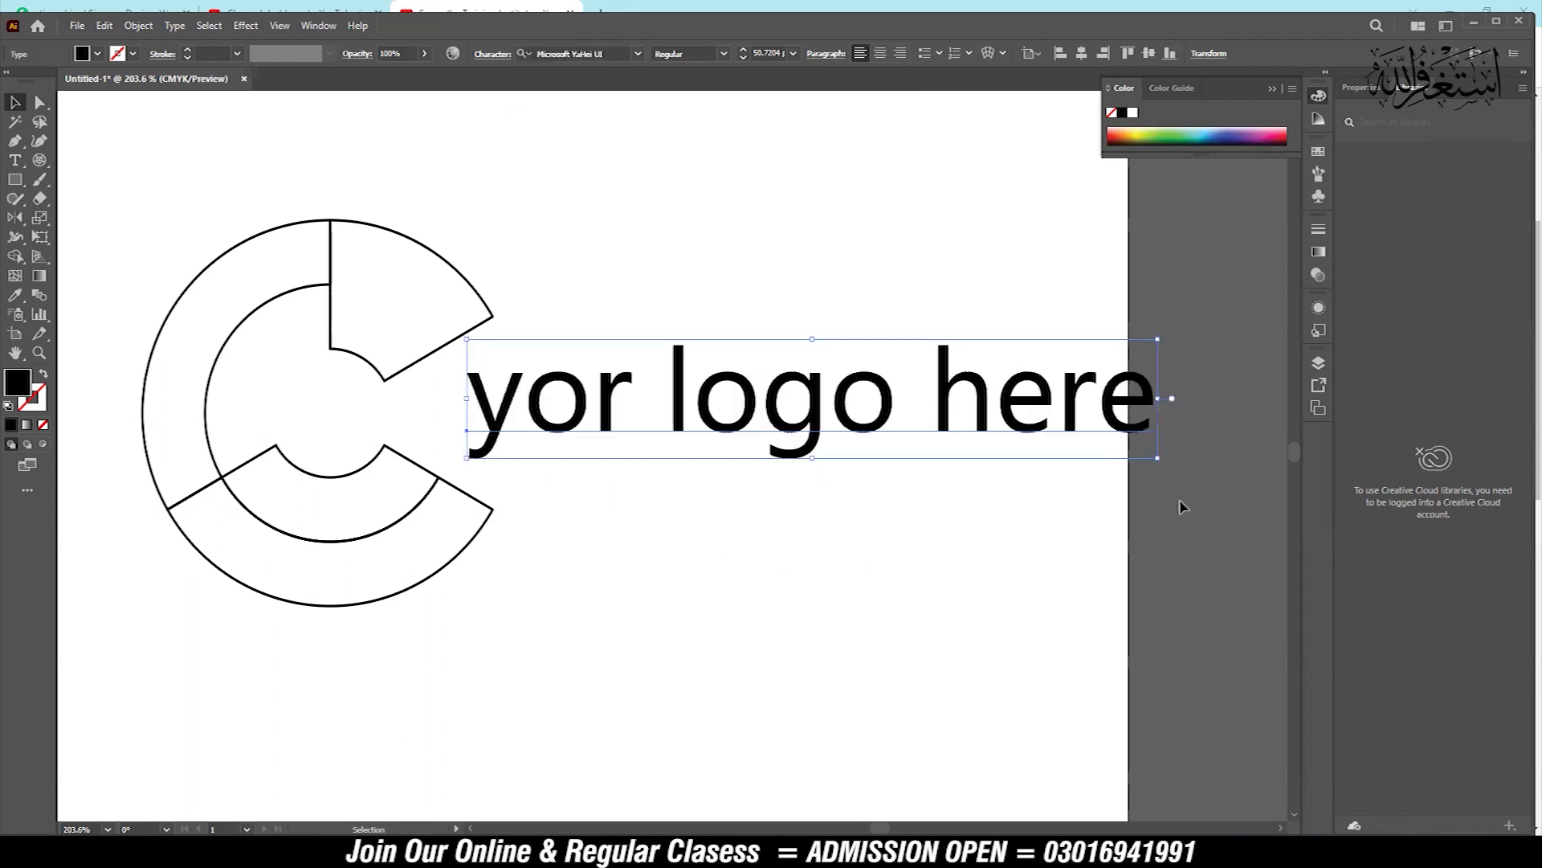
Shrink the text slightly and position it across the C mark's opening
drag(1145, 460, 949, 429)
mouse_move(886, 389)
mouse_down()
mouse_move(862, 409)
mouse_move(641, 409)
mouse_up()
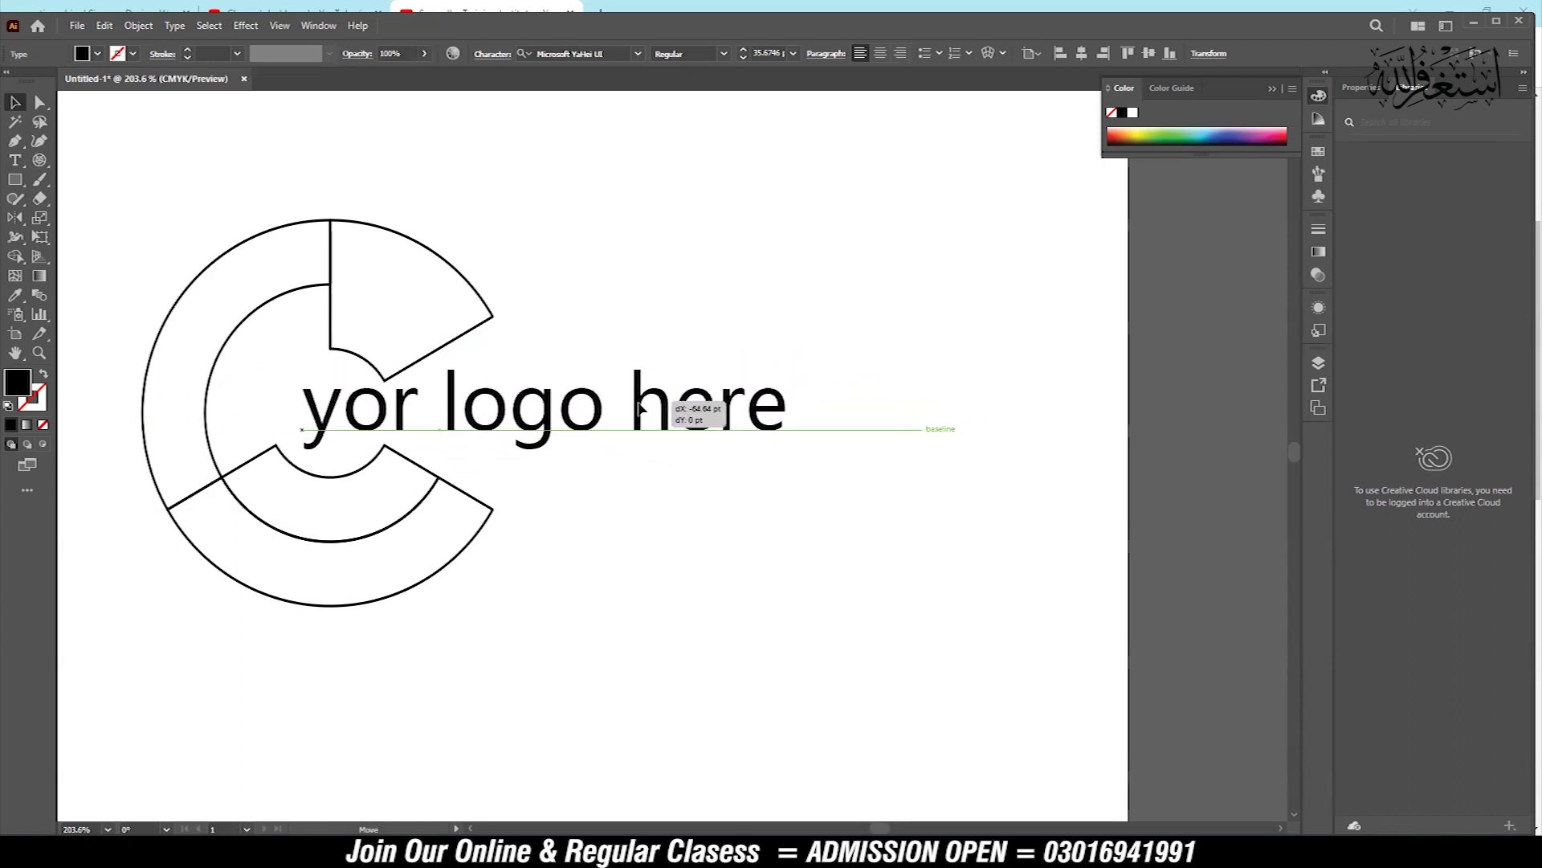
drag(668, 216, 482, 554)
drag(626, 457, 683, 434)
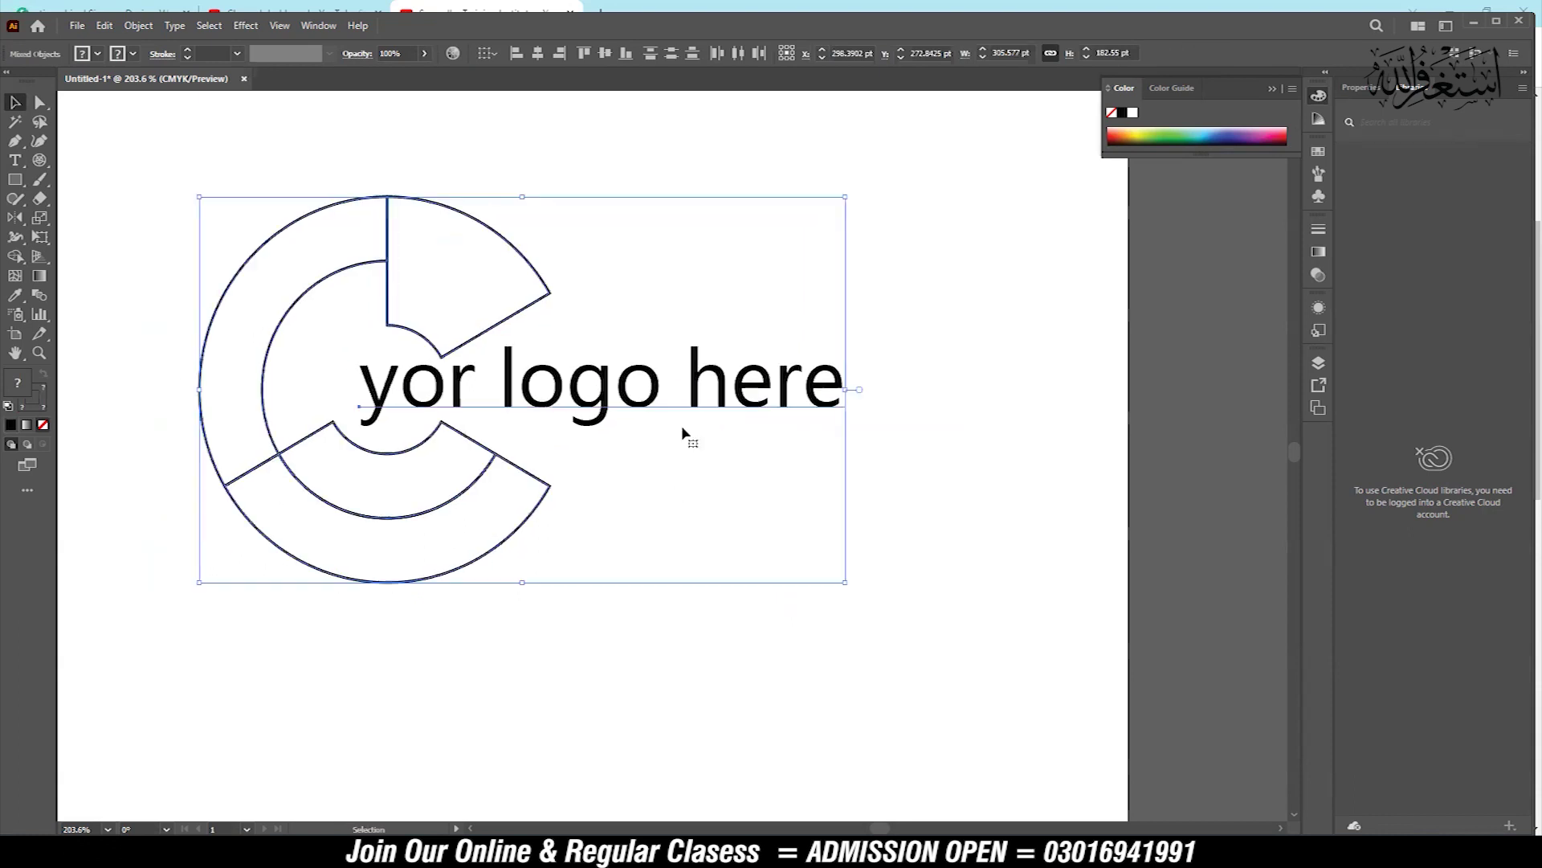
click(461, 523)
click(474, 447)
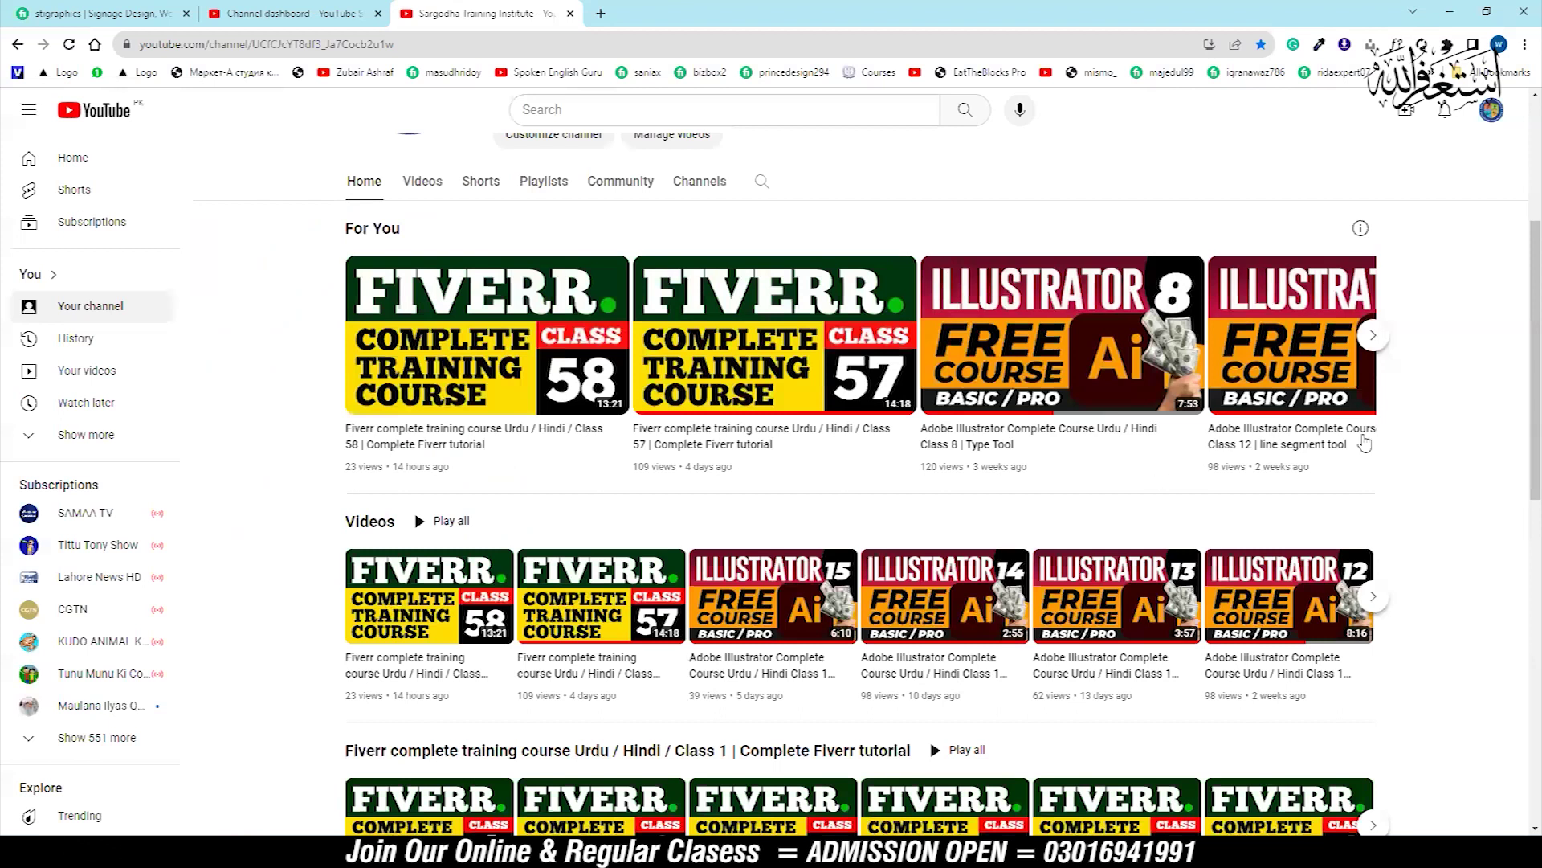
Scroll the YouTube channel page up toward the channel banner
scroll(1451, 428, up, 4)
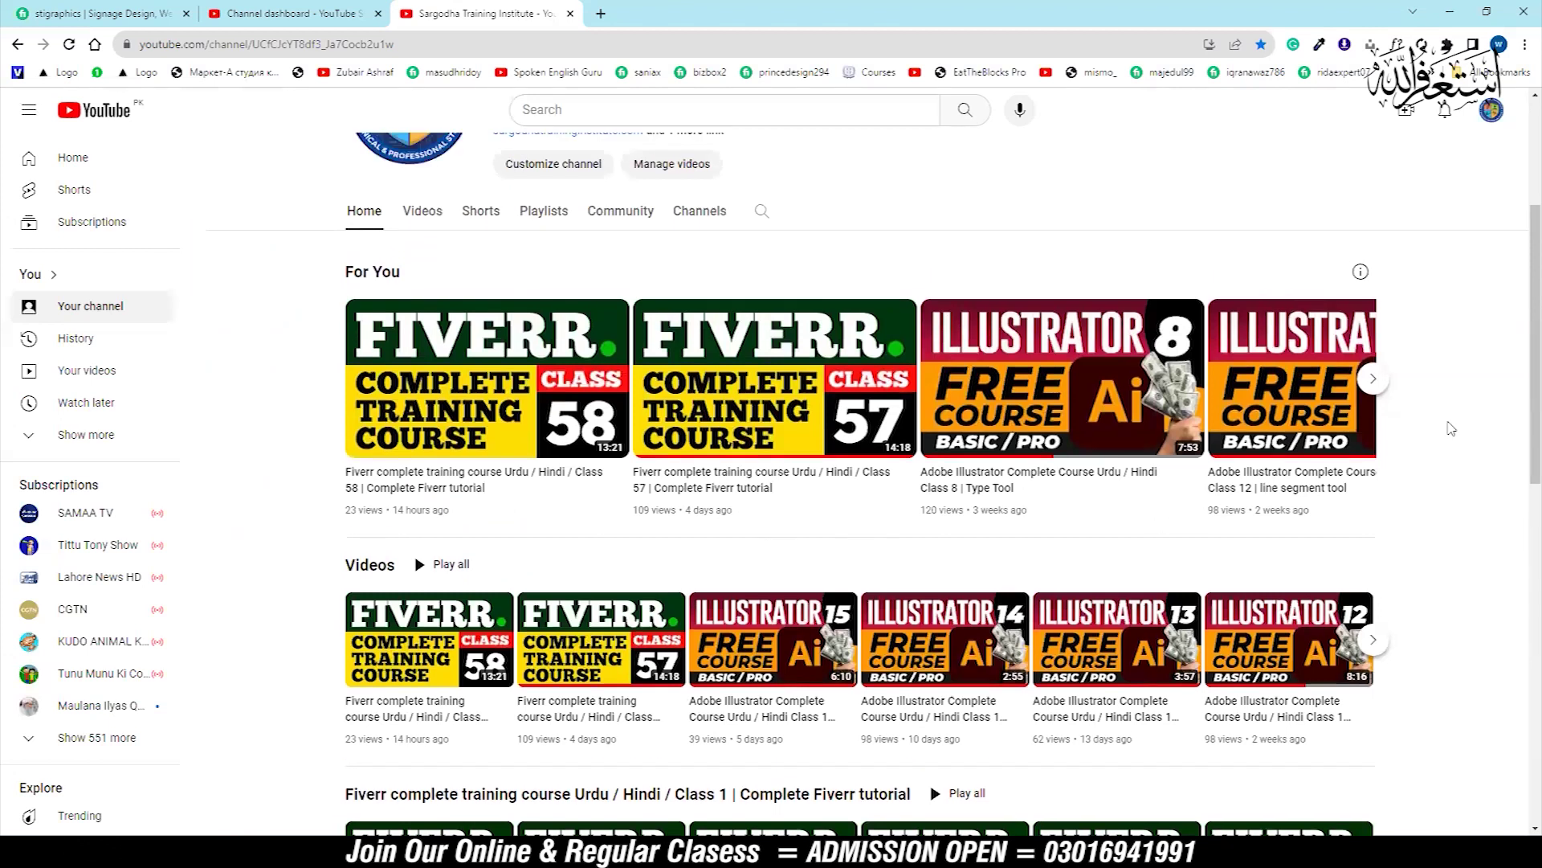